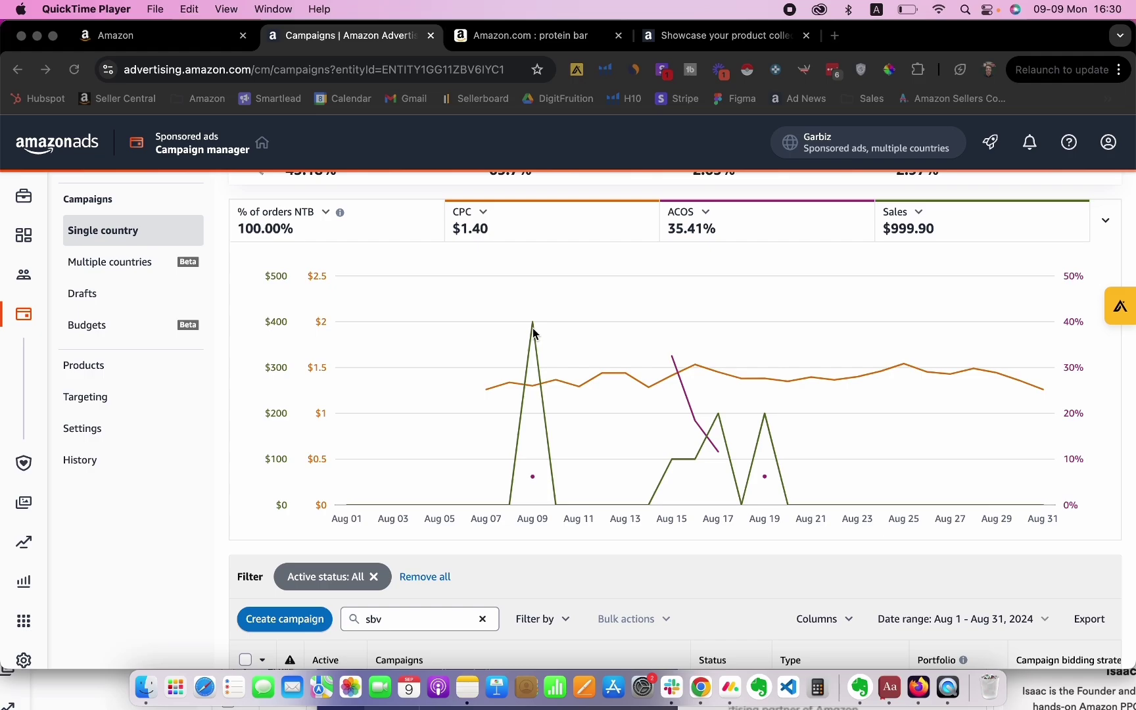
# - Switch to the Amazon "protein bar" search results and look over the keyword niche summary and the sponsored Quest banner
pyautogui.click(530, 40)
pyautogui.scroll(-3, 583, 248)
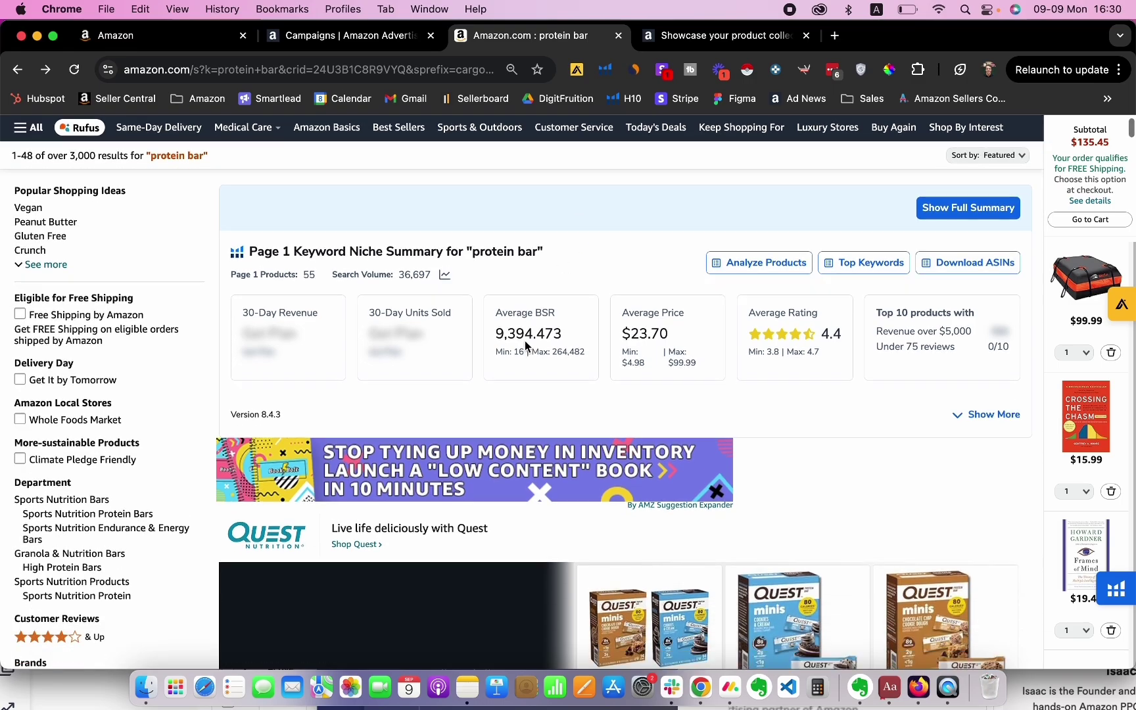
pyautogui.scroll(2, 578, 319)
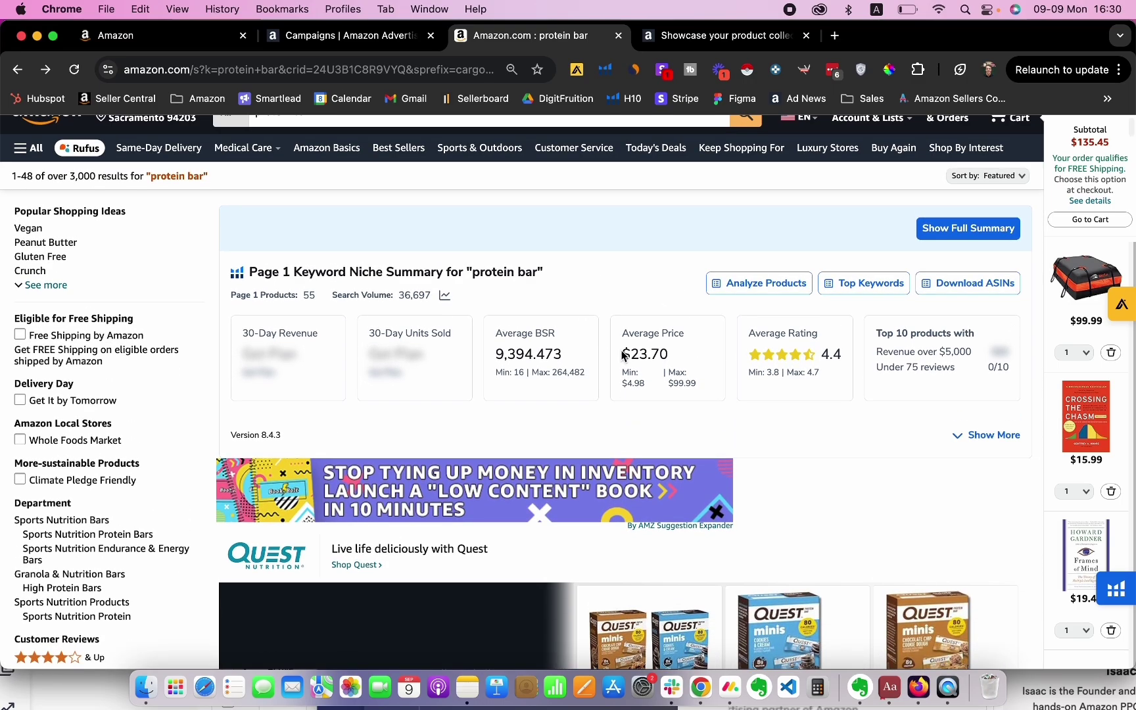
pyautogui.scroll(-1, 622, 345)
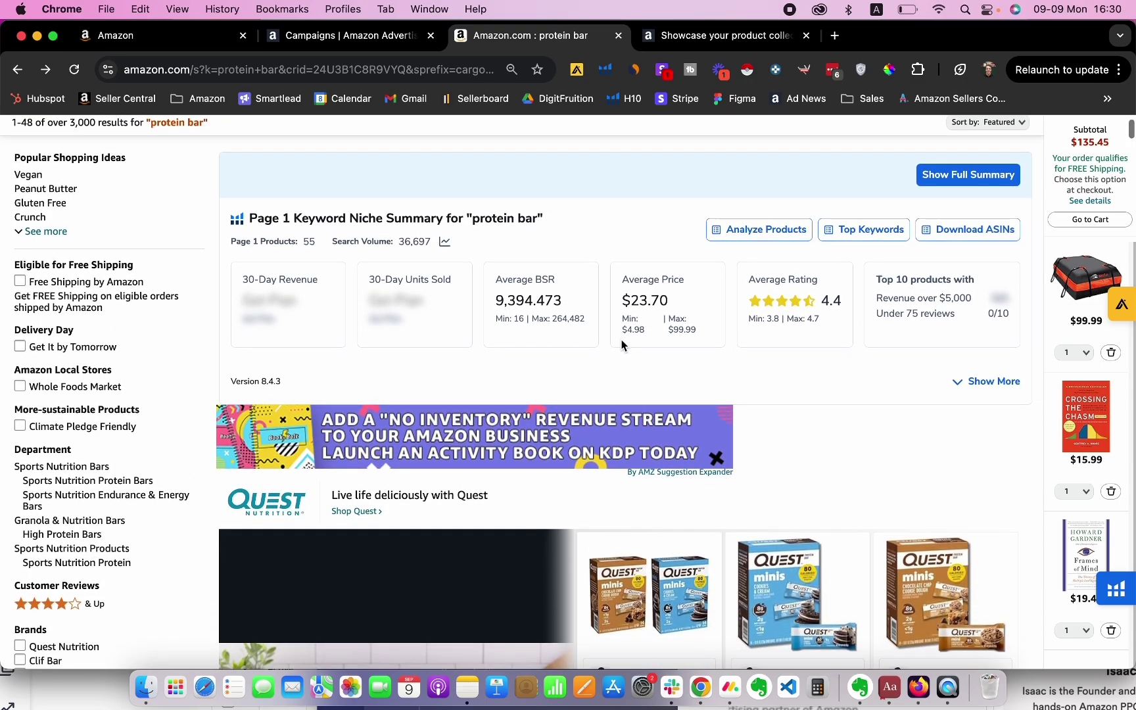
pyautogui.scroll(-3, 622, 345)
pyautogui.scroll(-2, 623, 344)
pyautogui.scroll(3, 663, 386)
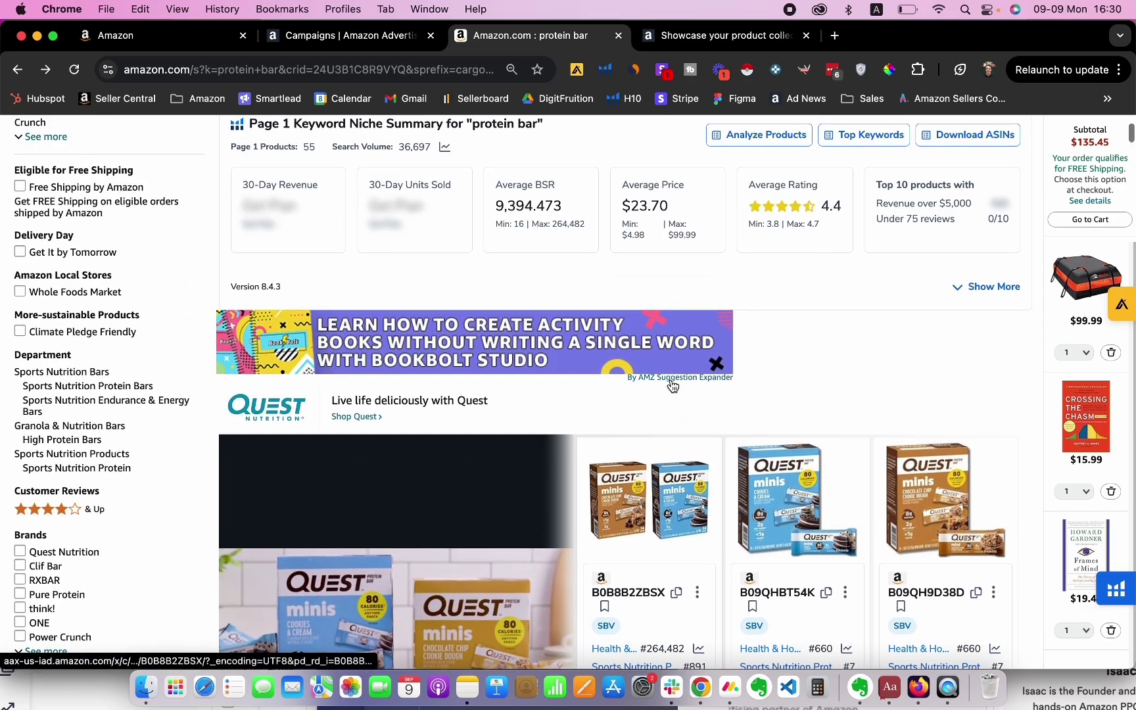
pyautogui.scroll(-4, 663, 386)
pyautogui.scroll(7, 540, 355)
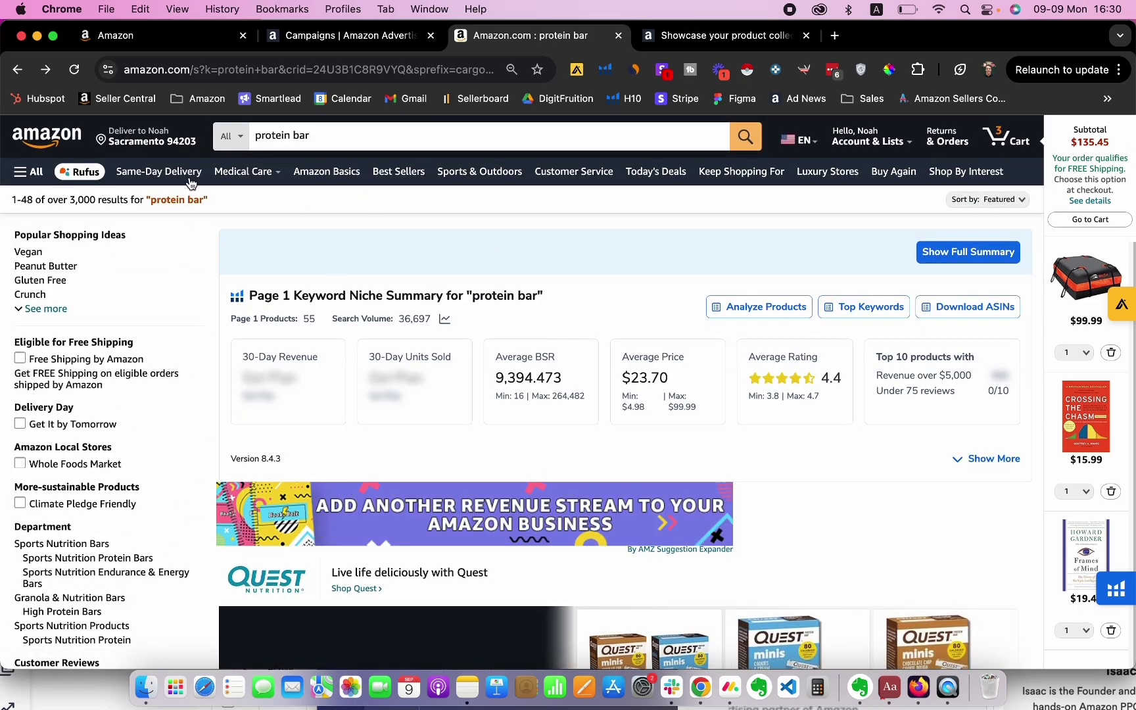
pyautogui.scroll(-2, 413, 255)
pyautogui.scroll(1, 412, 255)
pyautogui.scroll(-2, 482, 279)
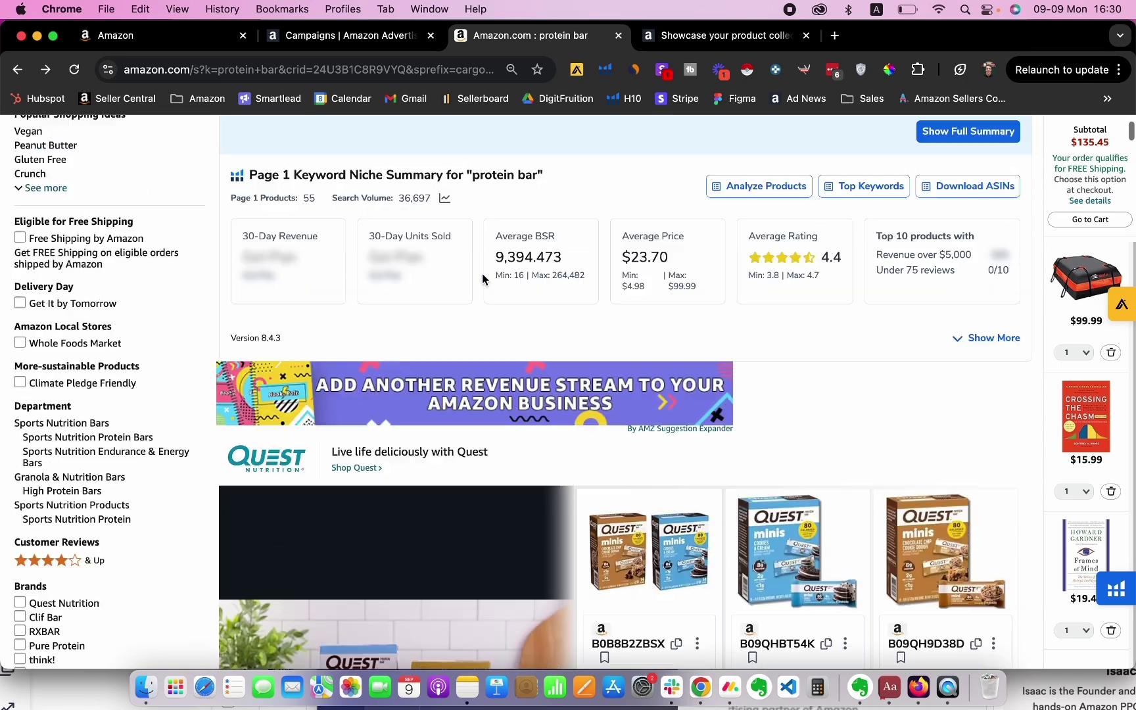
pyautogui.scroll(3, 289, 330)
pyautogui.scroll(-2, 289, 330)
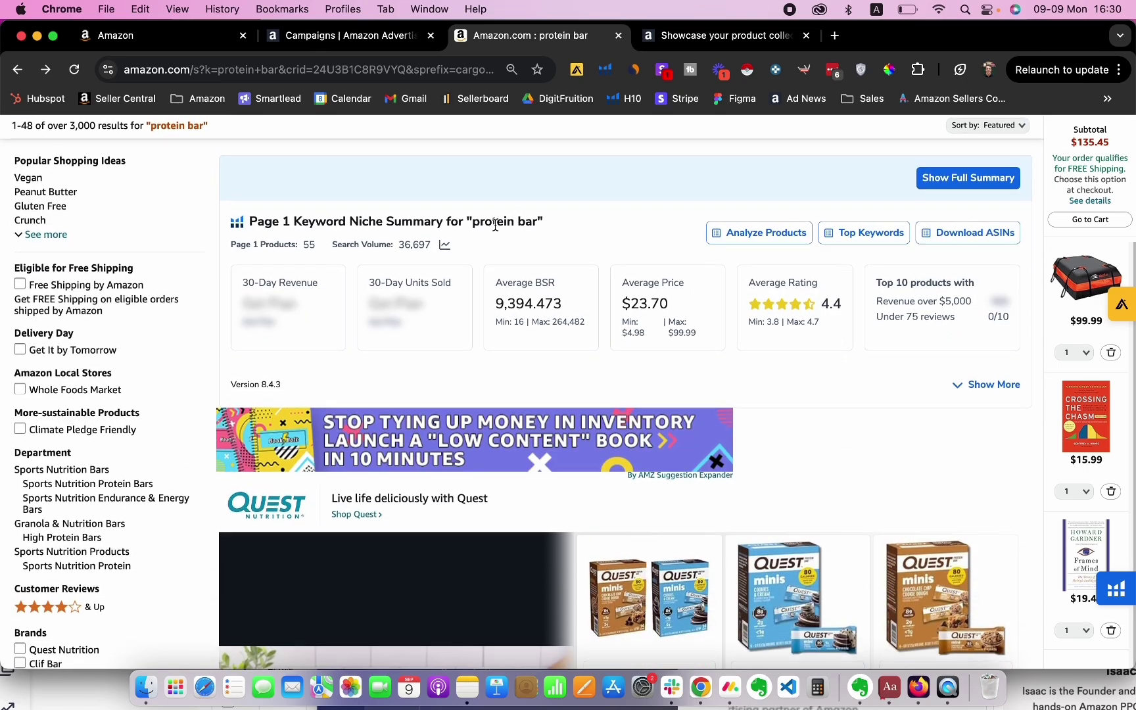
# - Examine the Quest Sponsored Brands video ad and the three Quest Minis products promoted beside it
pyautogui.scroll(-5, 552, 217)
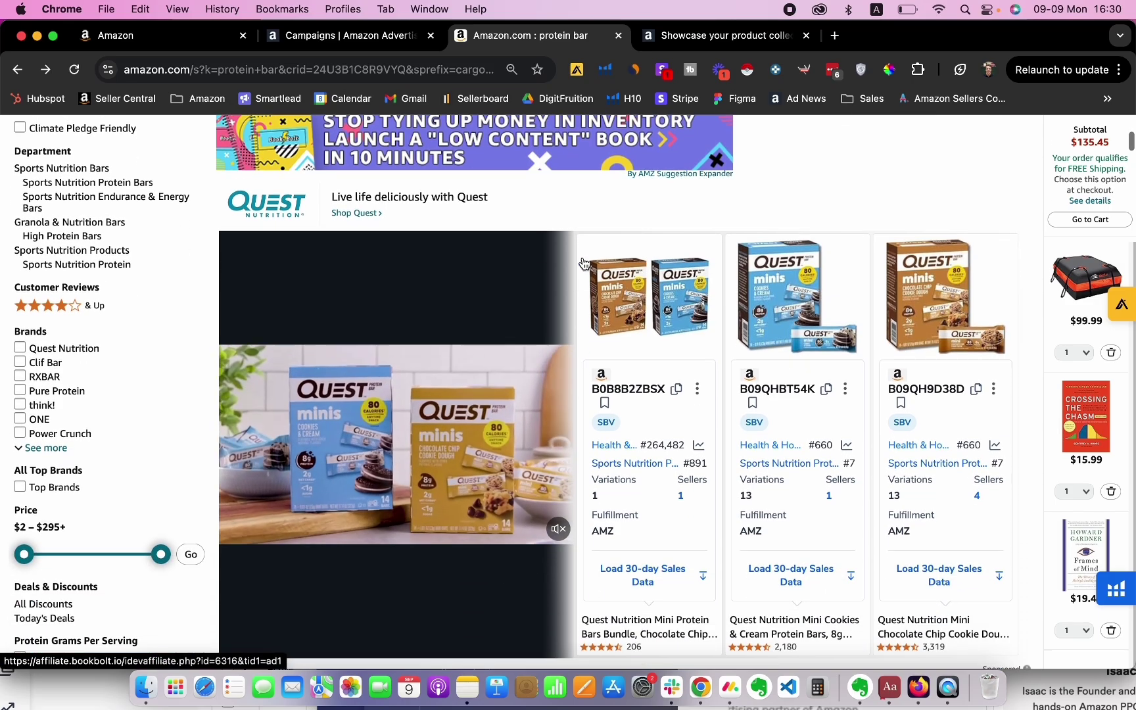
pyautogui.scroll(1, 642, 304)
pyautogui.scroll(-1, 642, 304)
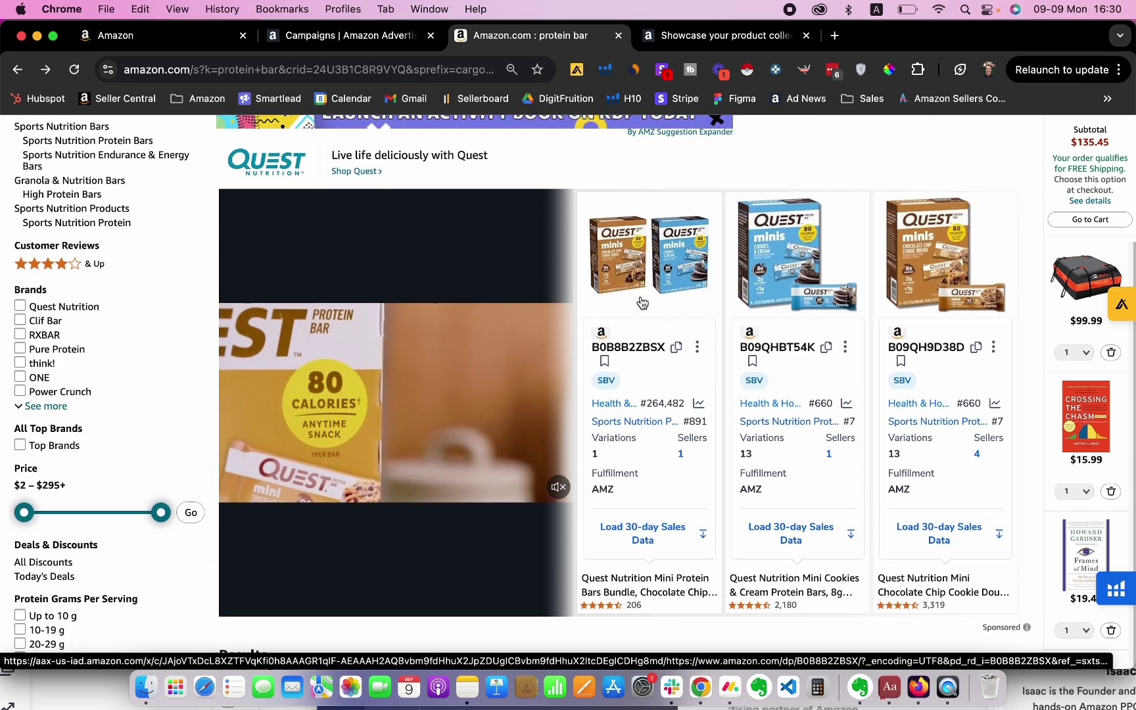
pyautogui.scroll(-2, 445, 327)
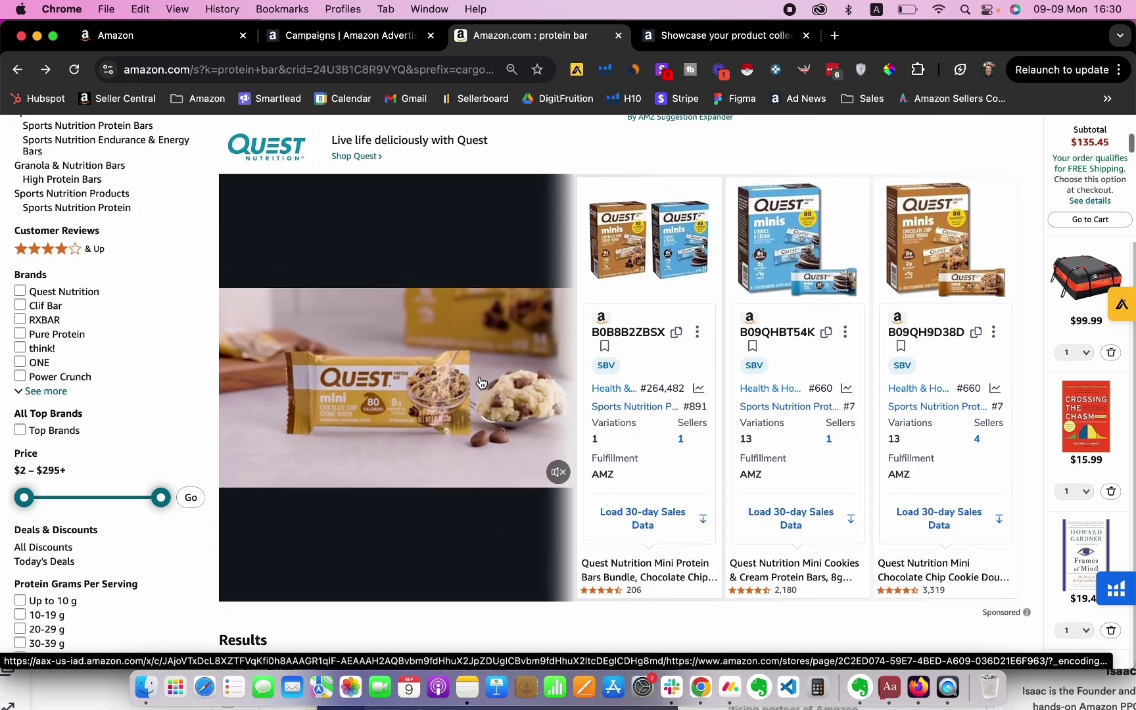
pyautogui.scroll(2, 445, 327)
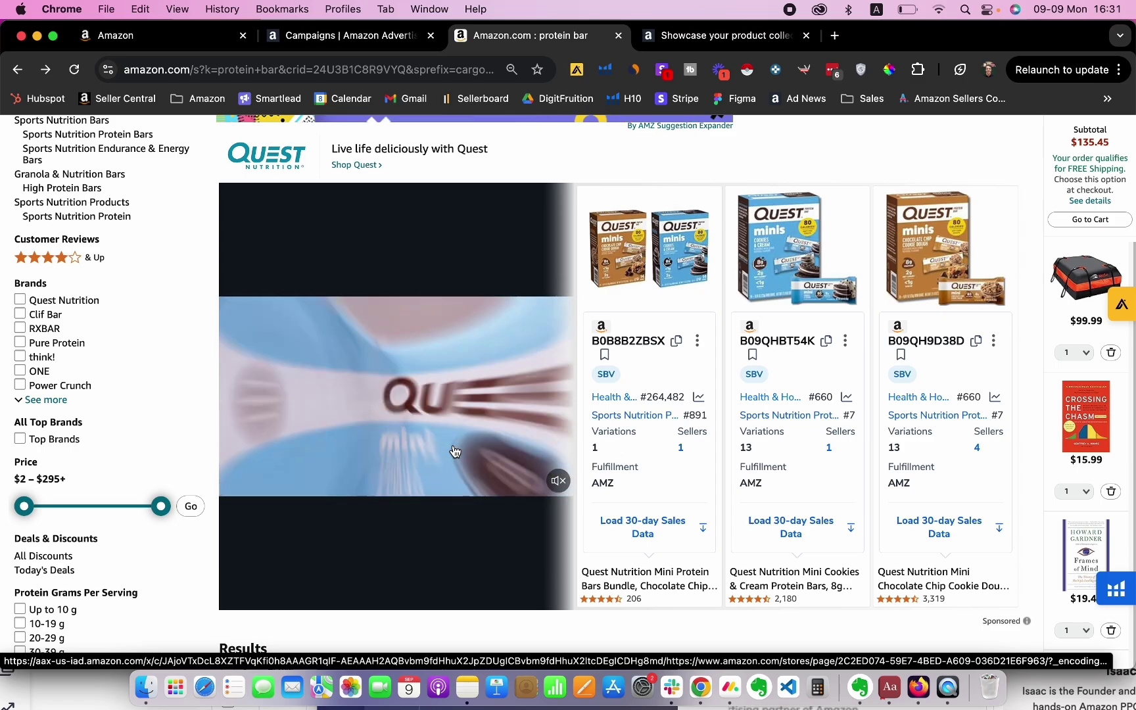
pyautogui.scroll(1, 631, 447)
pyautogui.scroll(-2, 713, 401)
pyautogui.scroll(1, 711, 374)
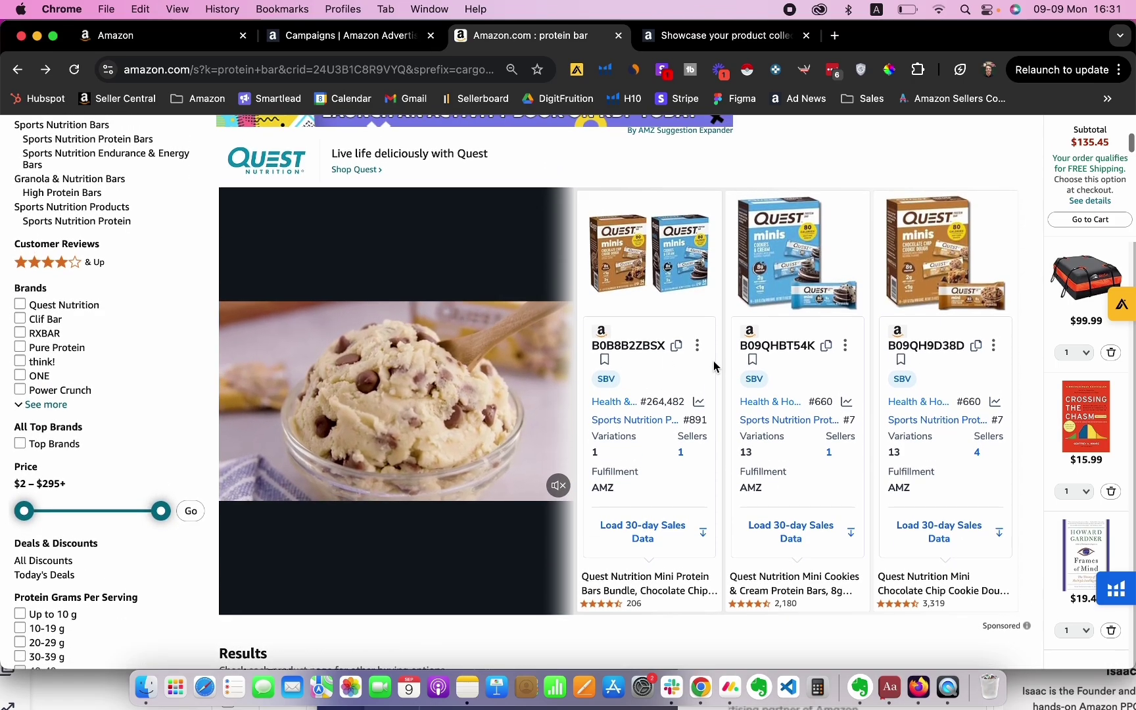
pyautogui.scroll(1, 553, 388)
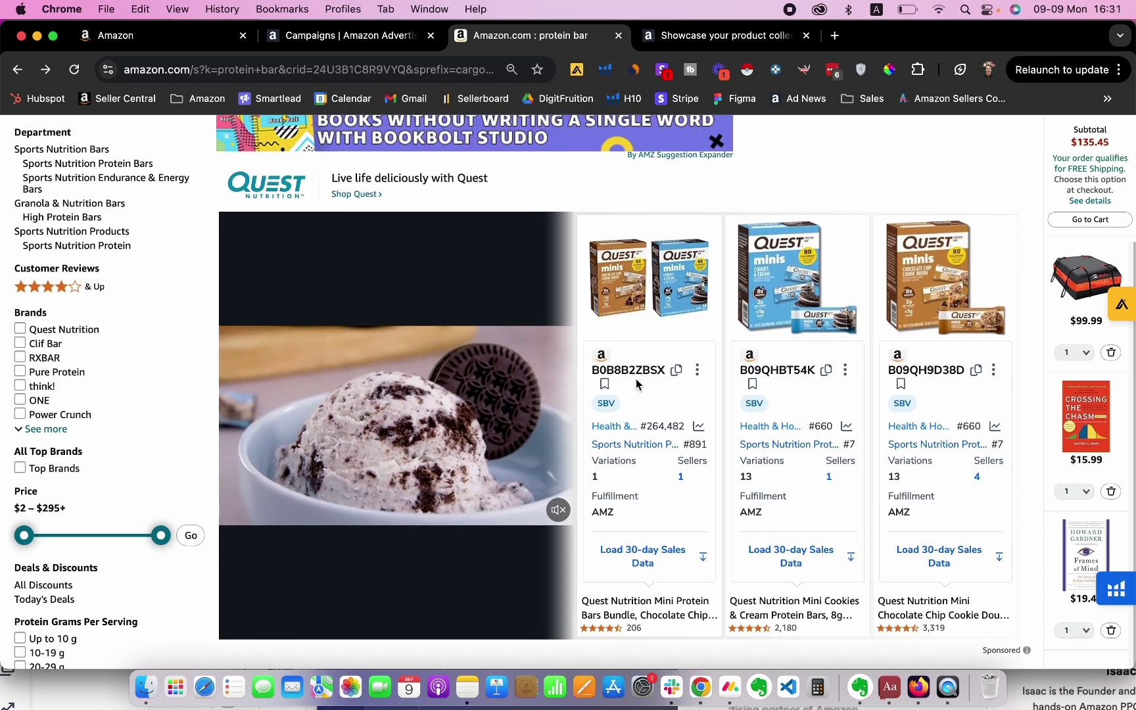
pyautogui.scroll(-1, 636, 384)
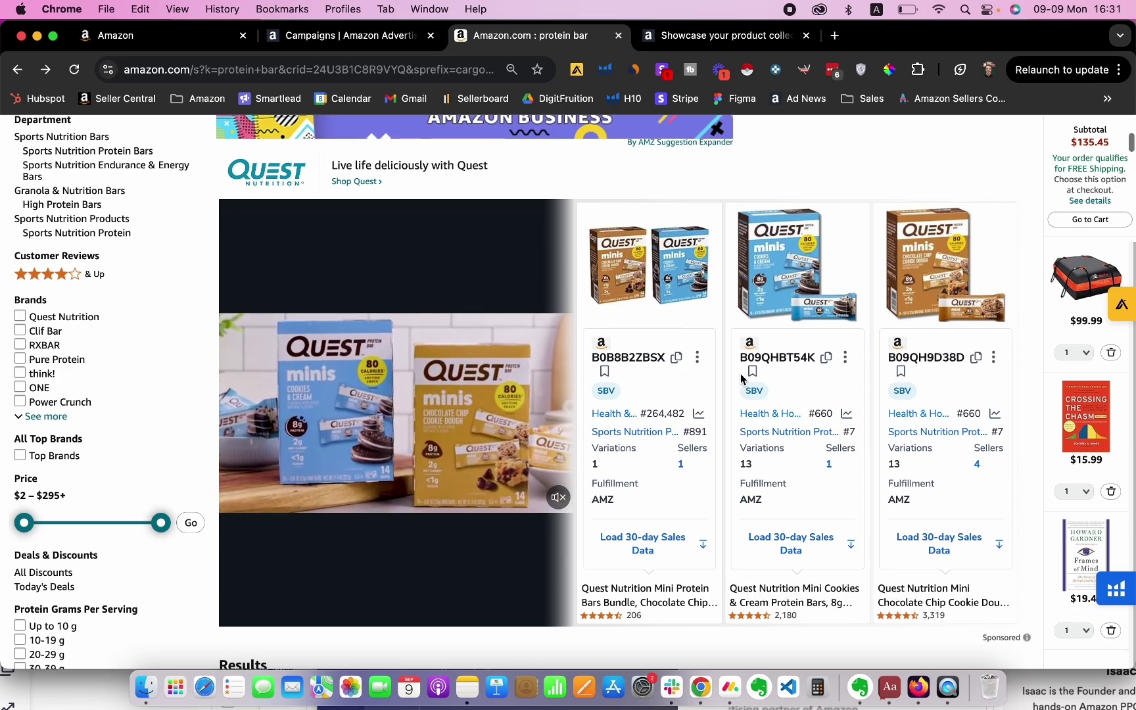
pyautogui.scroll(-3, 672, 369)
pyautogui.scroll(2, 743, 390)
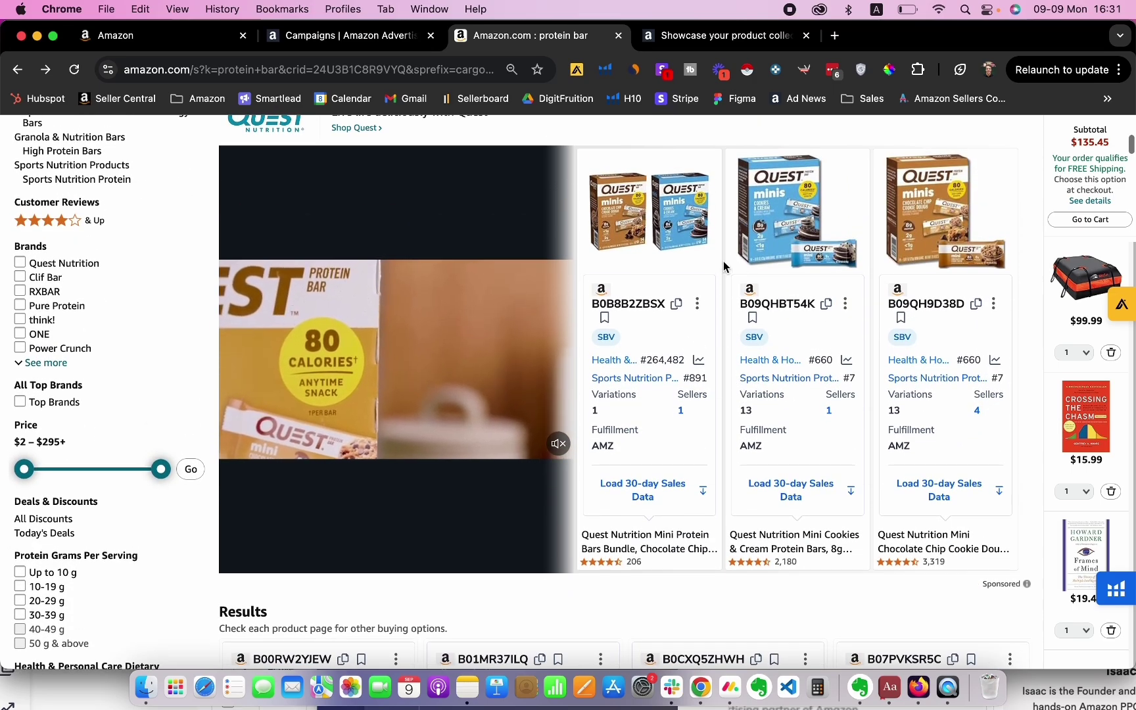
pyautogui.scroll(2, 700, 400)
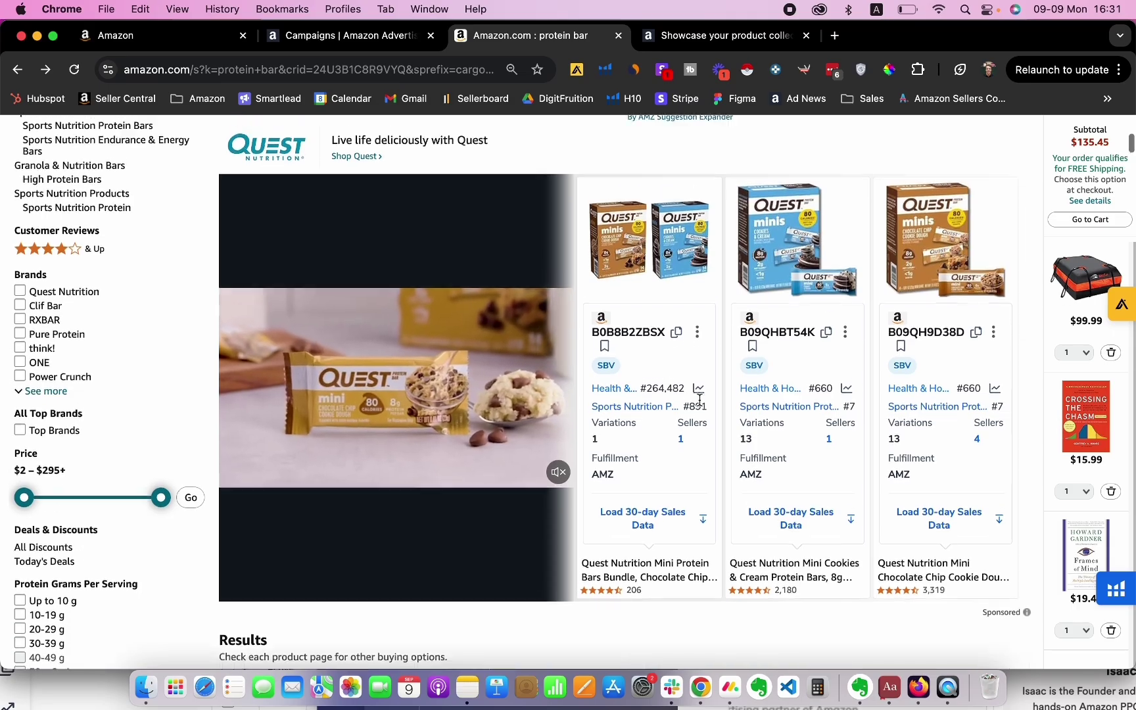
# - Examine the Dang Keto Bar single-product video ad placed further down among the protein bar search results
pyautogui.scroll(-20, 722, 408)
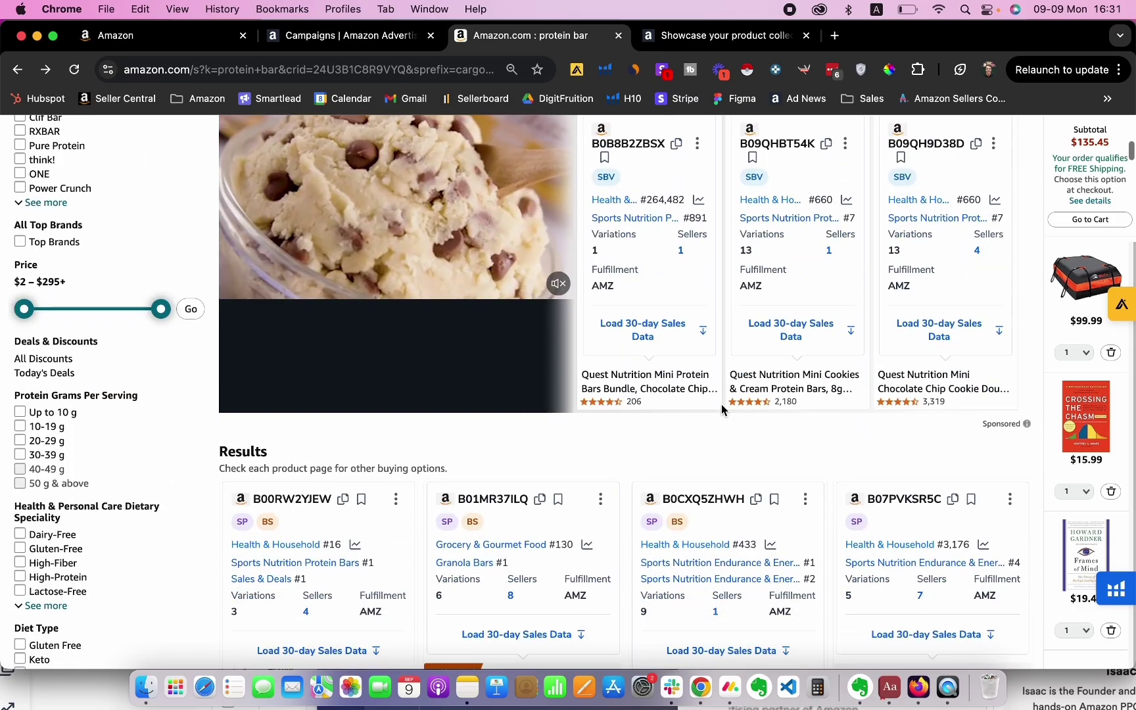
pyautogui.scroll(-15, 620, 413)
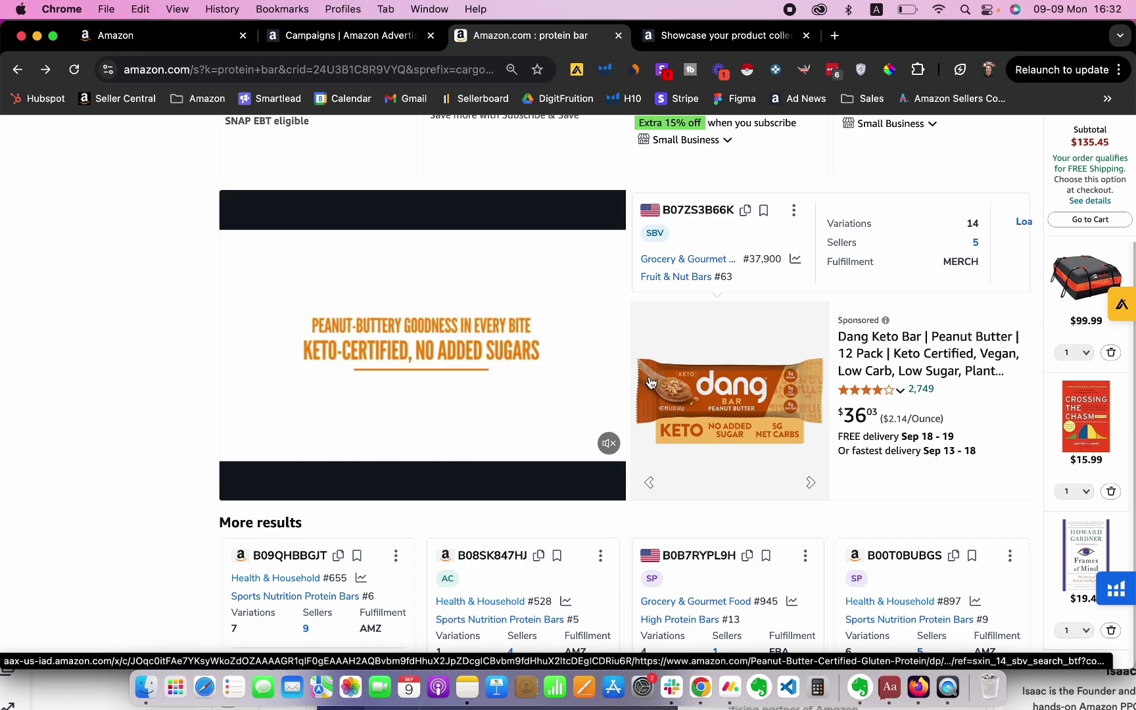
pyautogui.scroll(-5, 779, 350)
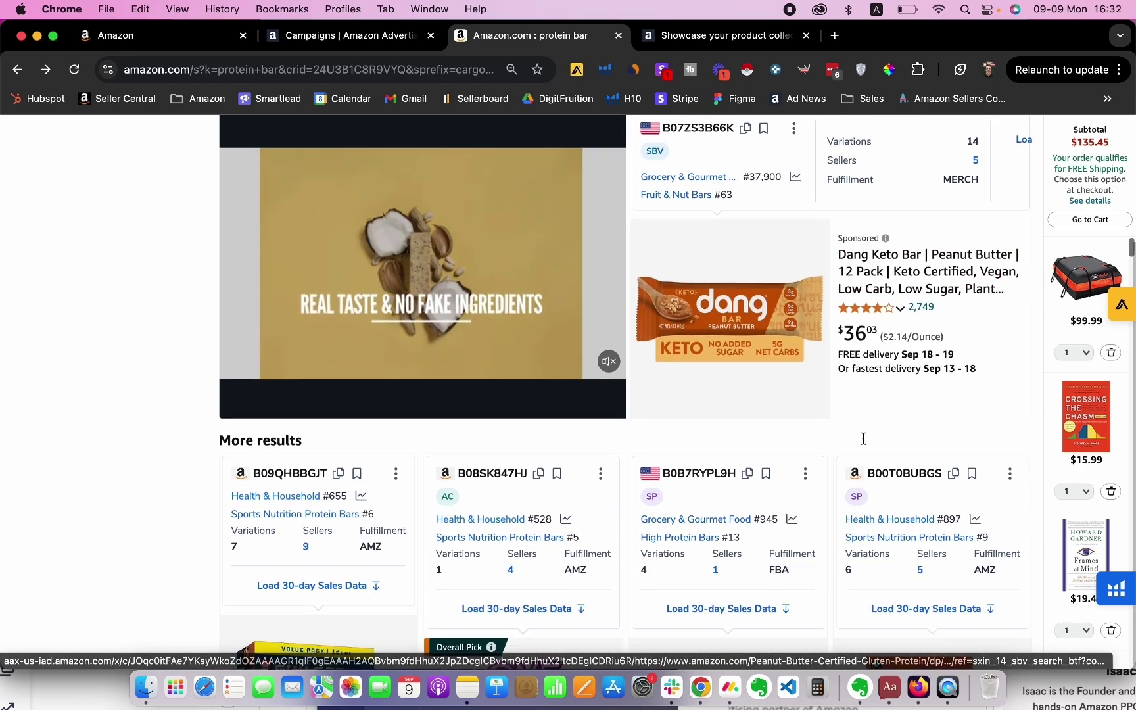
pyautogui.scroll(1, 726, 469)
# - Return to the Amazon Ads campaign manager and review the CPC, ACOS and sales metrics and their August 2024 chart
pyautogui.click(320, 37)
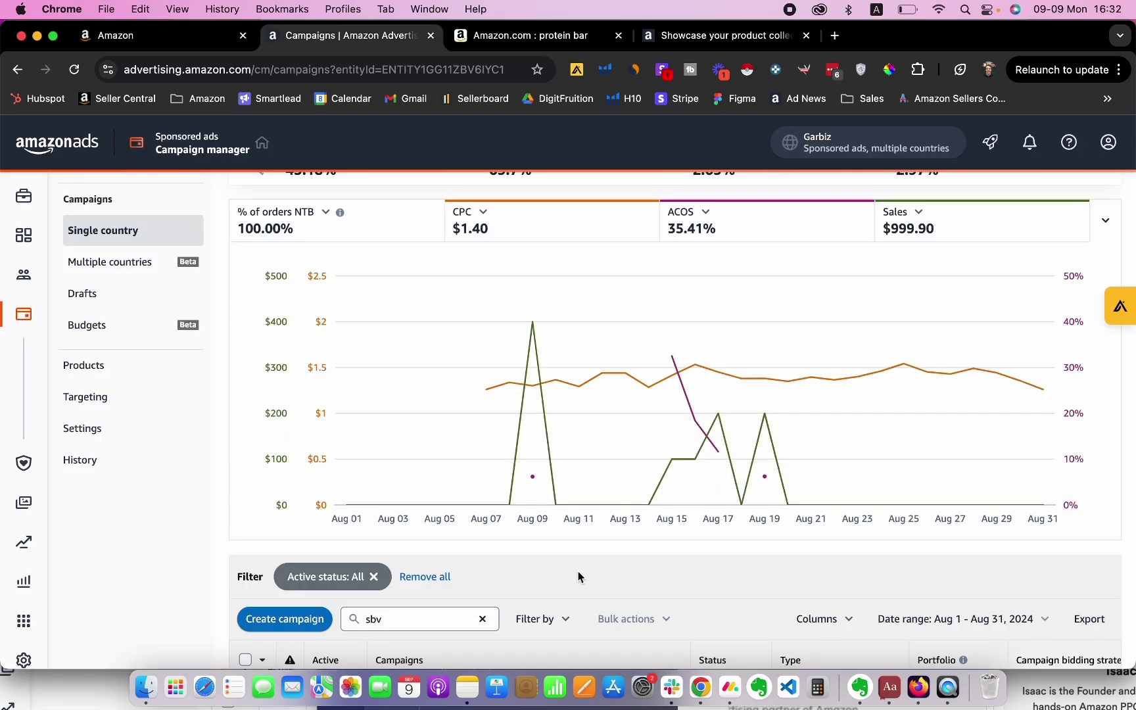
pyautogui.scroll(1, 578, 577)
pyautogui.scroll(-2, 592, 473)
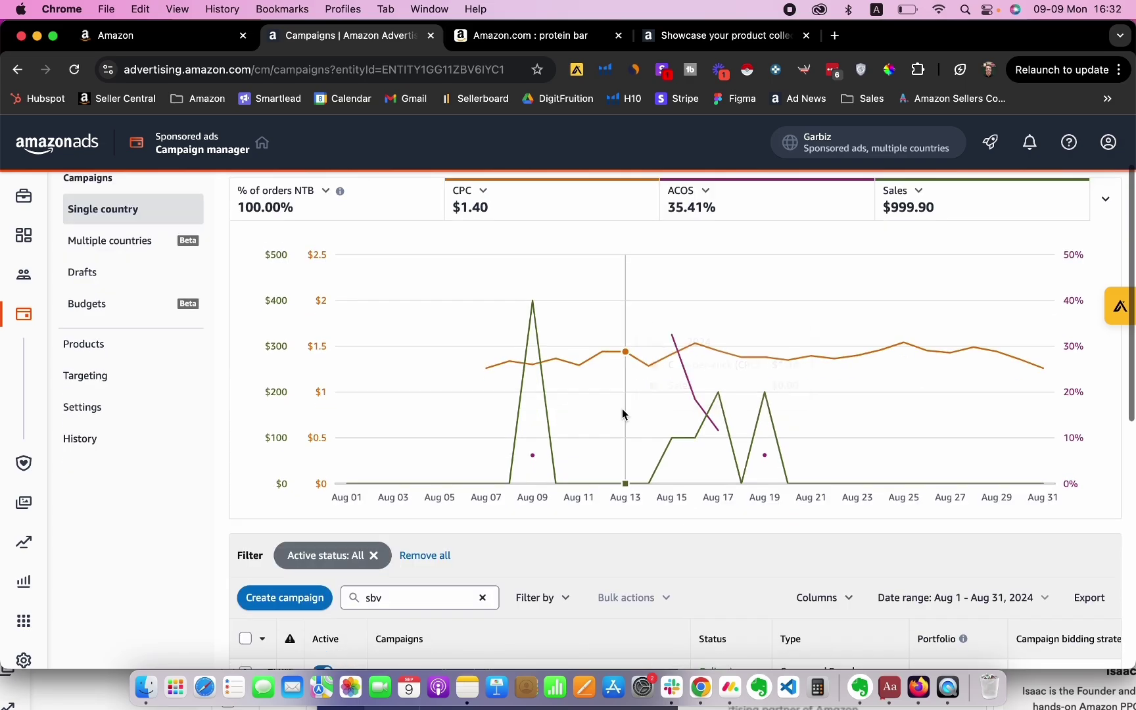
pyautogui.scroll(1, 622, 413)
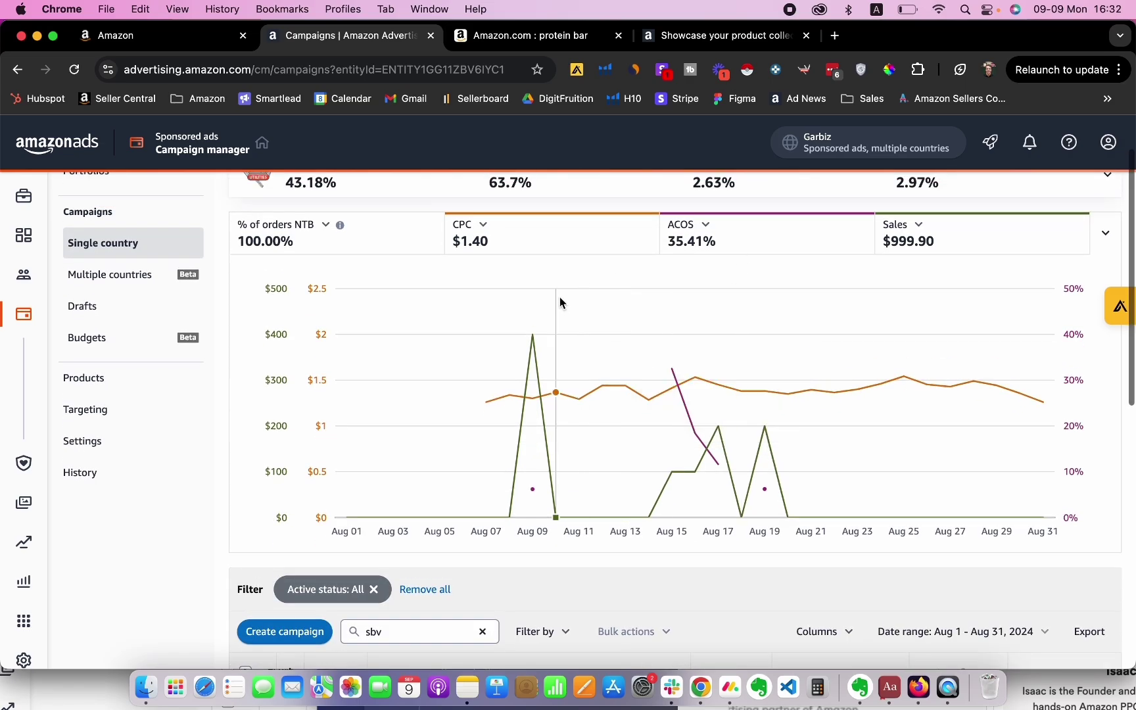
pyautogui.scroll(-1, 752, 327)
pyautogui.scroll(3, 675, 325)
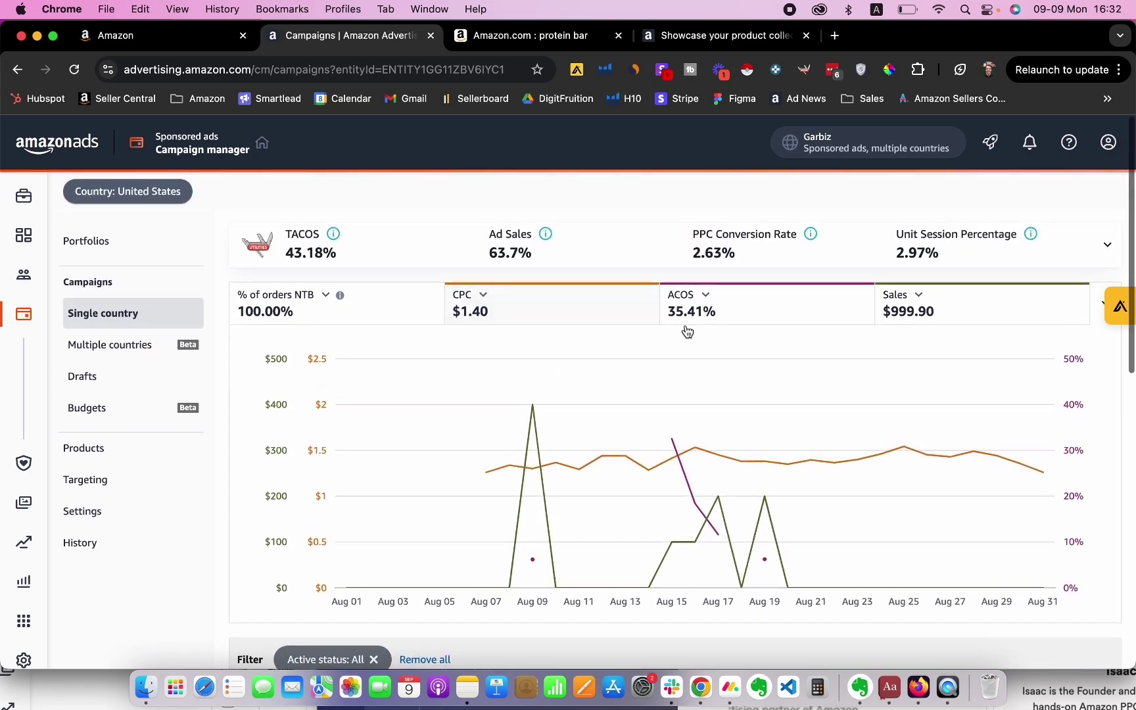
pyautogui.scroll(-1, 684, 330)
pyautogui.scroll(-1, 674, 332)
pyautogui.scroll(1, 674, 329)
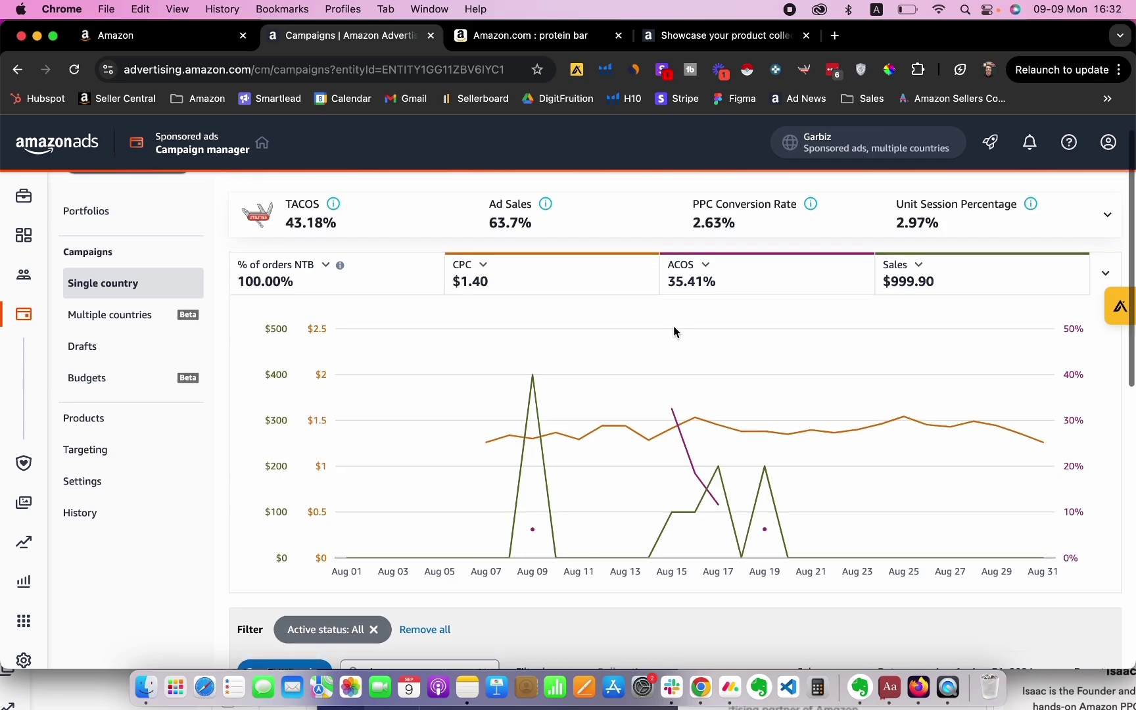
pyautogui.scroll(-1, 738, 301)
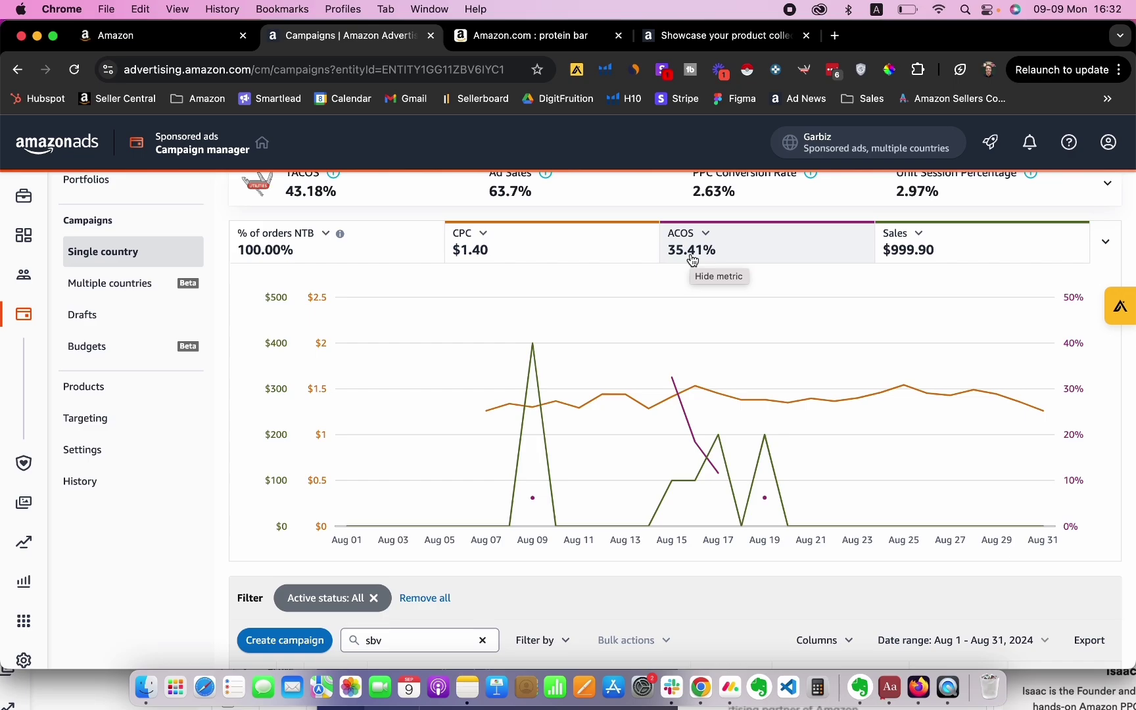
pyautogui.scroll(-1, 693, 259)
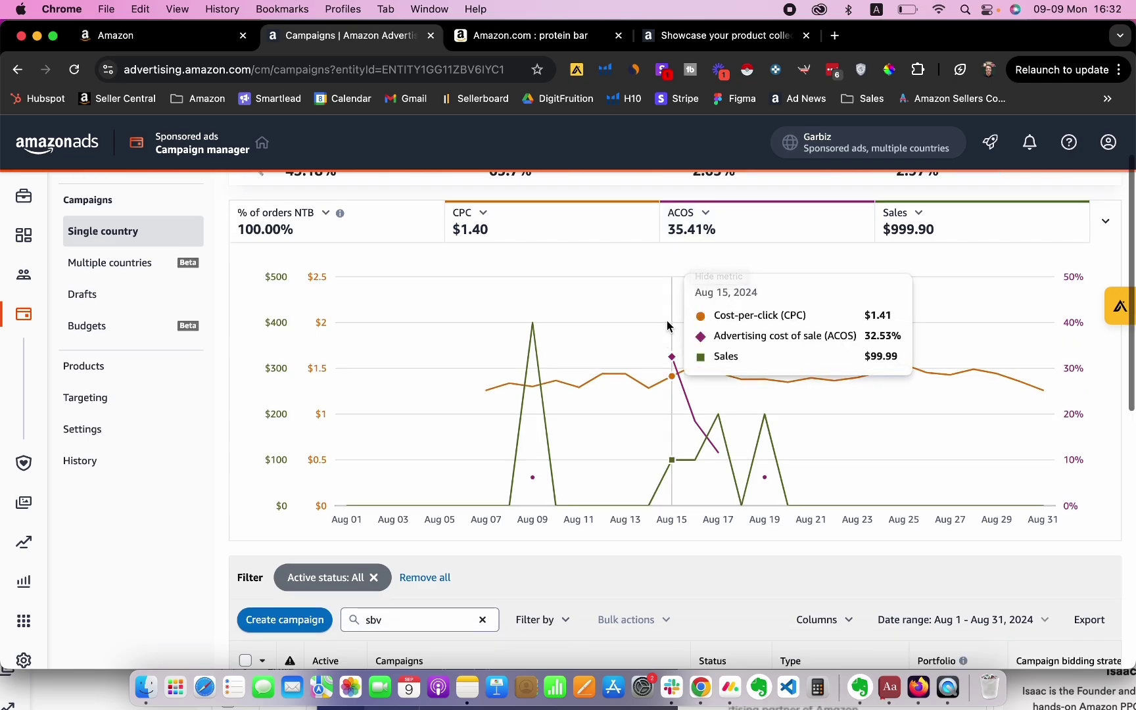
pyautogui.scroll(2, 677, 263)
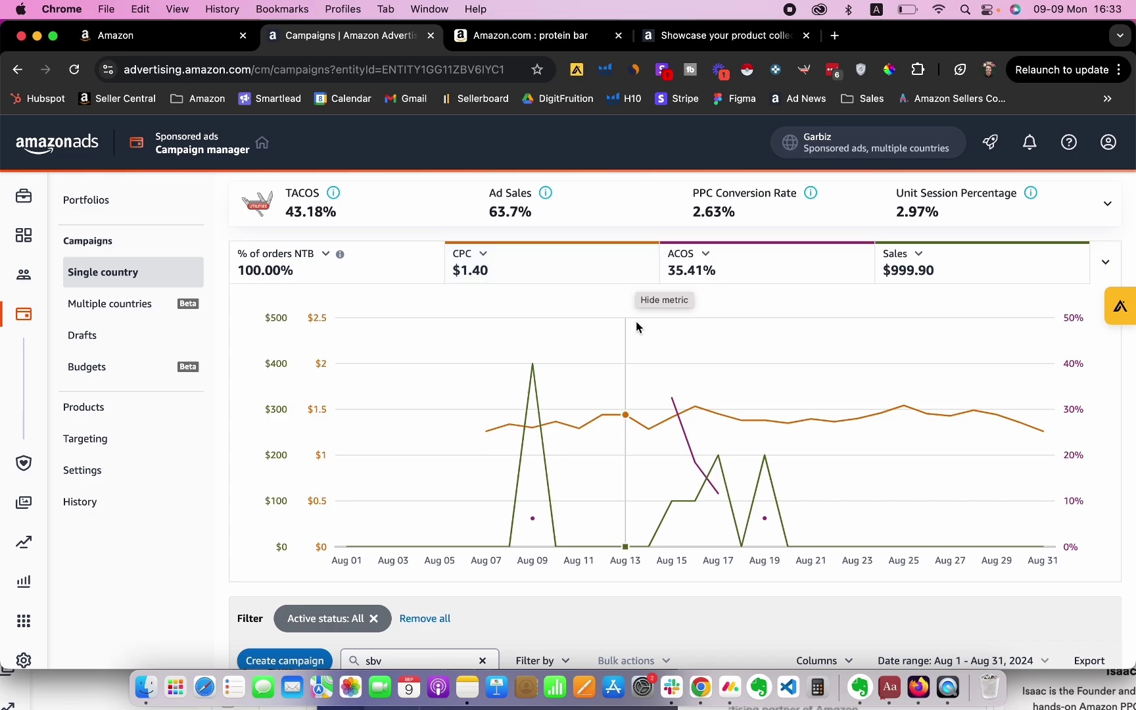
pyautogui.scroll(-5, 636, 323)
pyautogui.scroll(4, 482, 460)
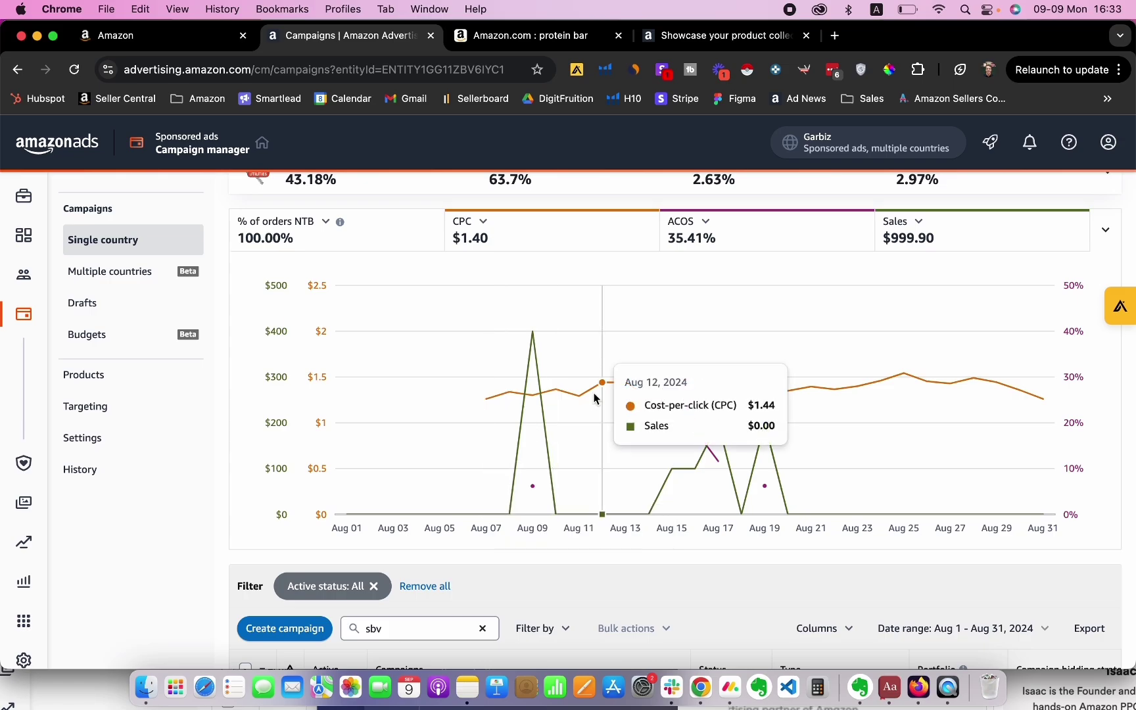
# - Start a new campaign from the campaign manager and choose Sponsored Brands as its type
pyautogui.scroll(-5, 595, 397)
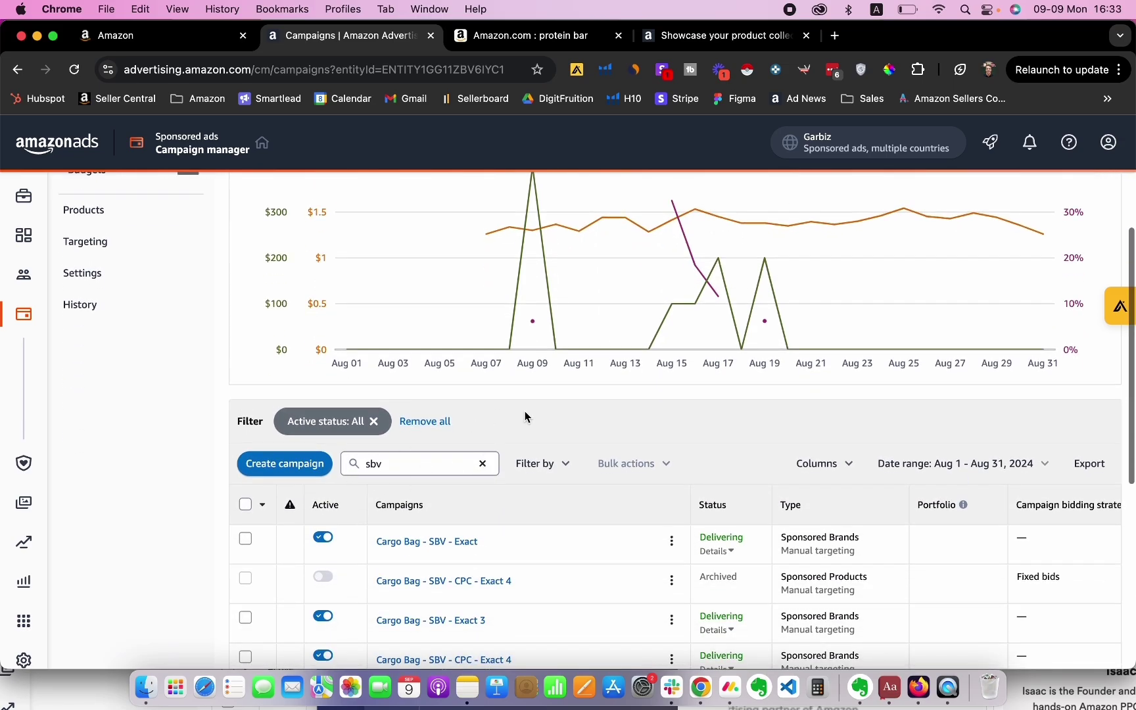
pyautogui.scroll(-1, 327, 451)
pyautogui.scroll(2, 488, 393)
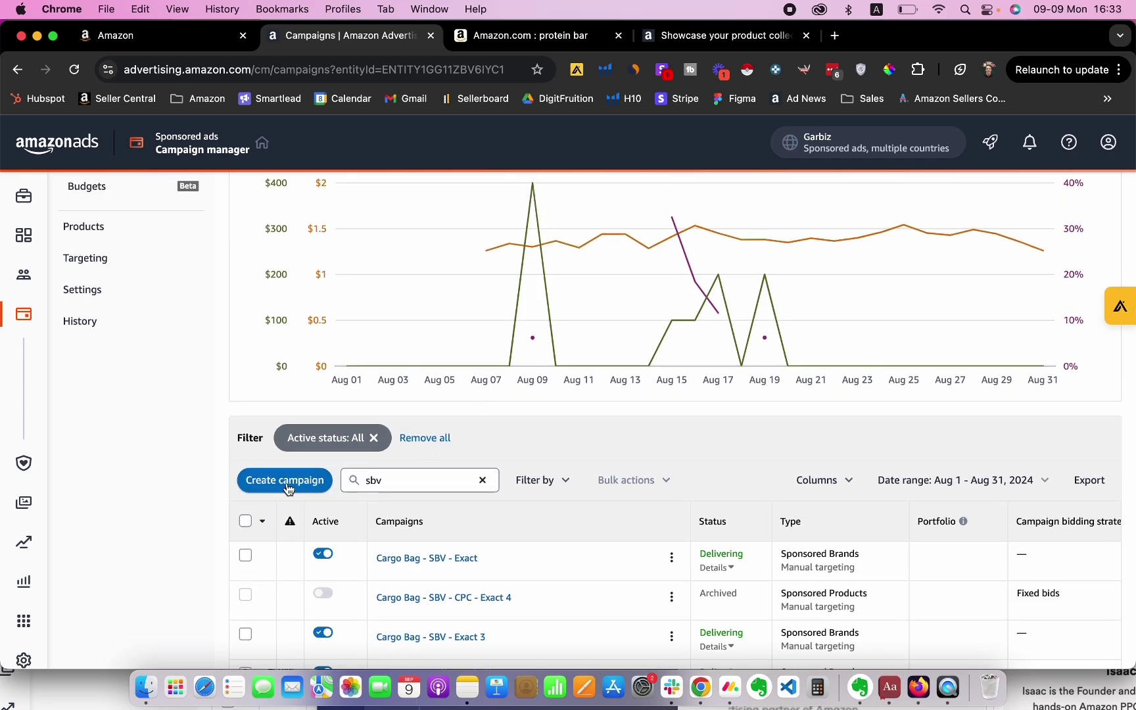
pyautogui.scroll(-2, 388, 474)
pyautogui.scroll(7, 424, 465)
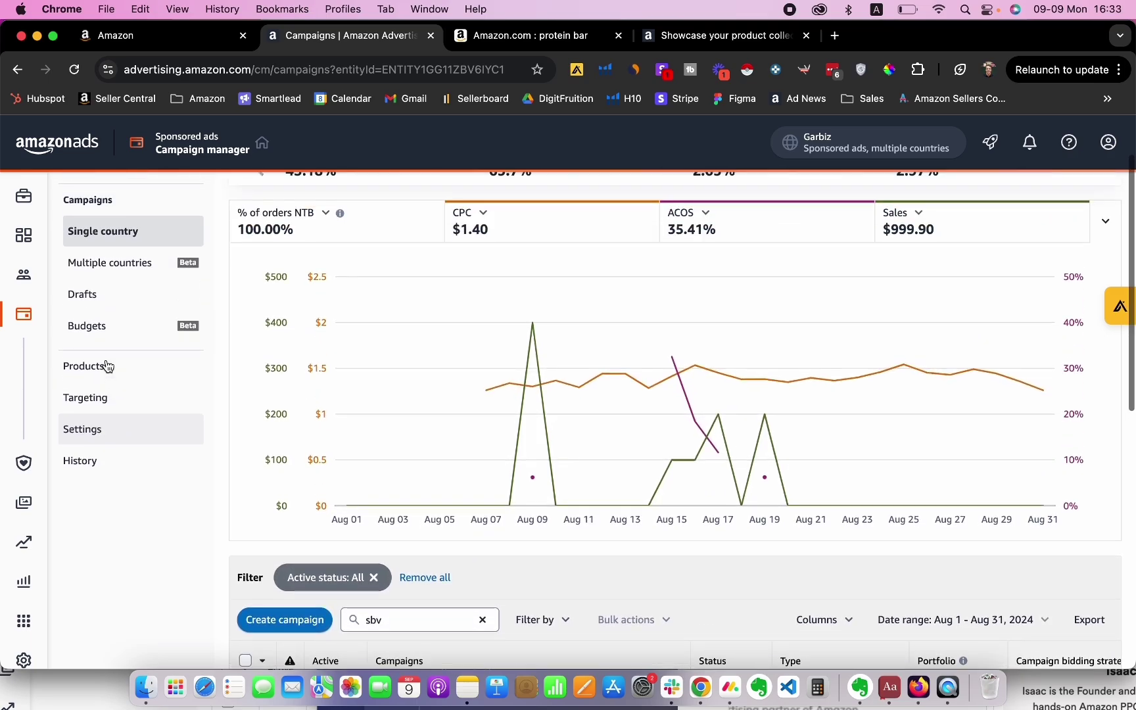
pyautogui.scroll(-5, 346, 394)
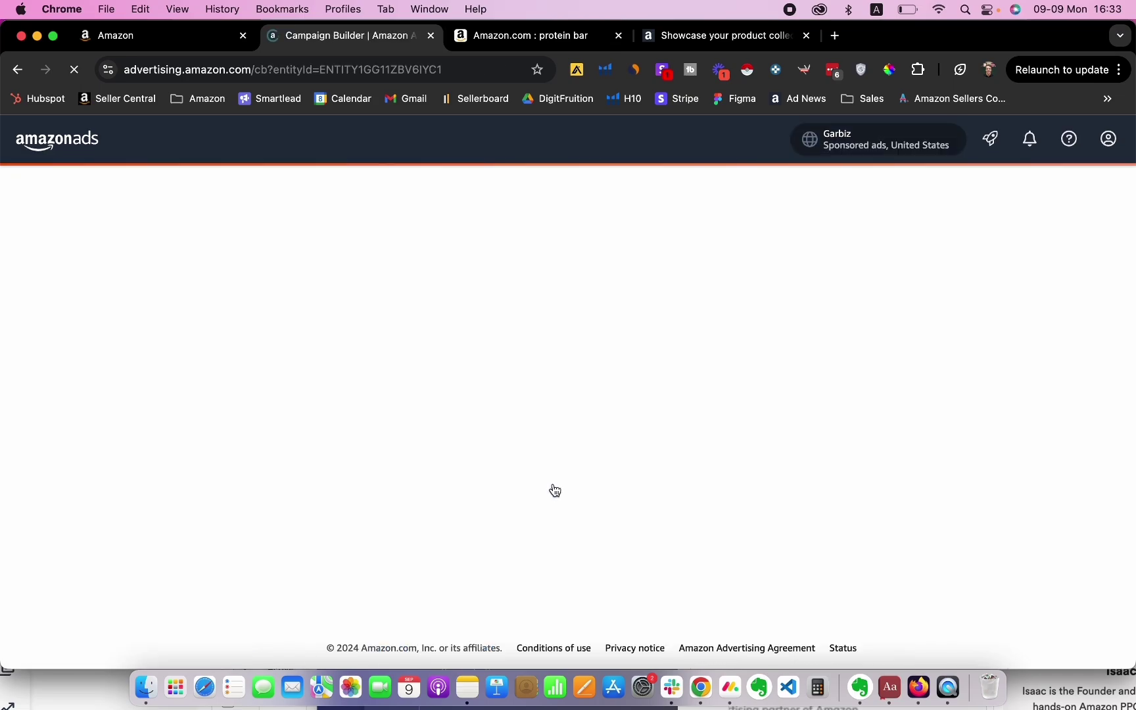
pyautogui.click(538, 520)
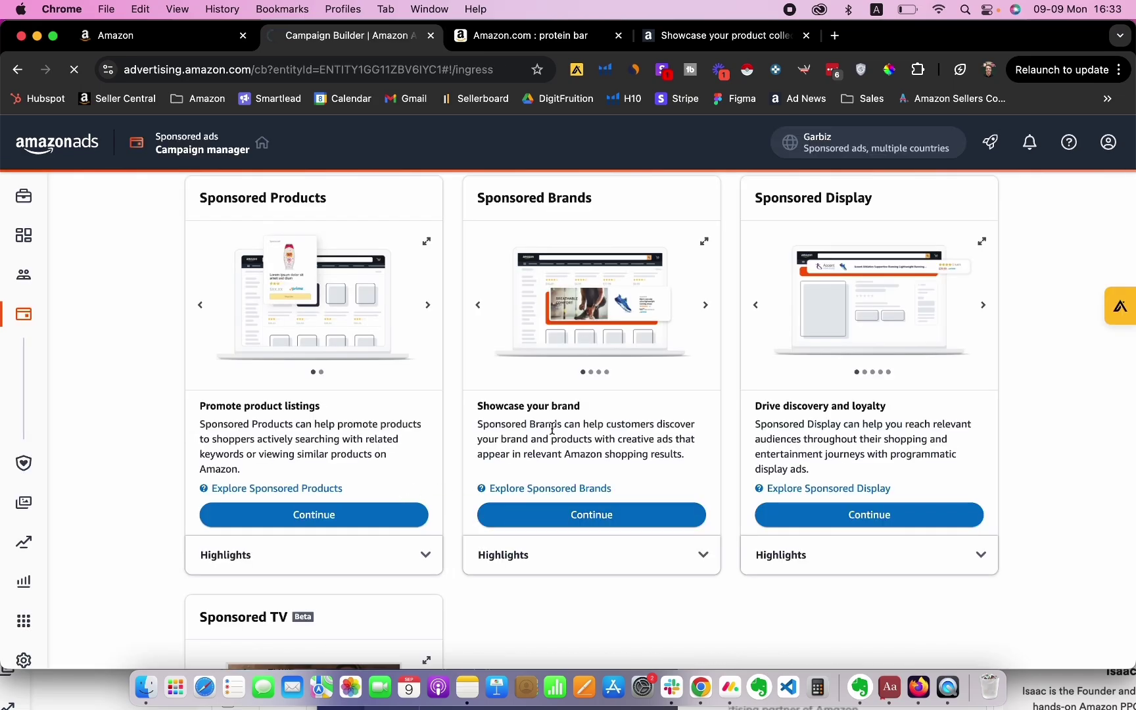
# - Name the campaign "Cargo Bag - SBV - Exact" in the campaign settings
pyautogui.press('BackSpace')
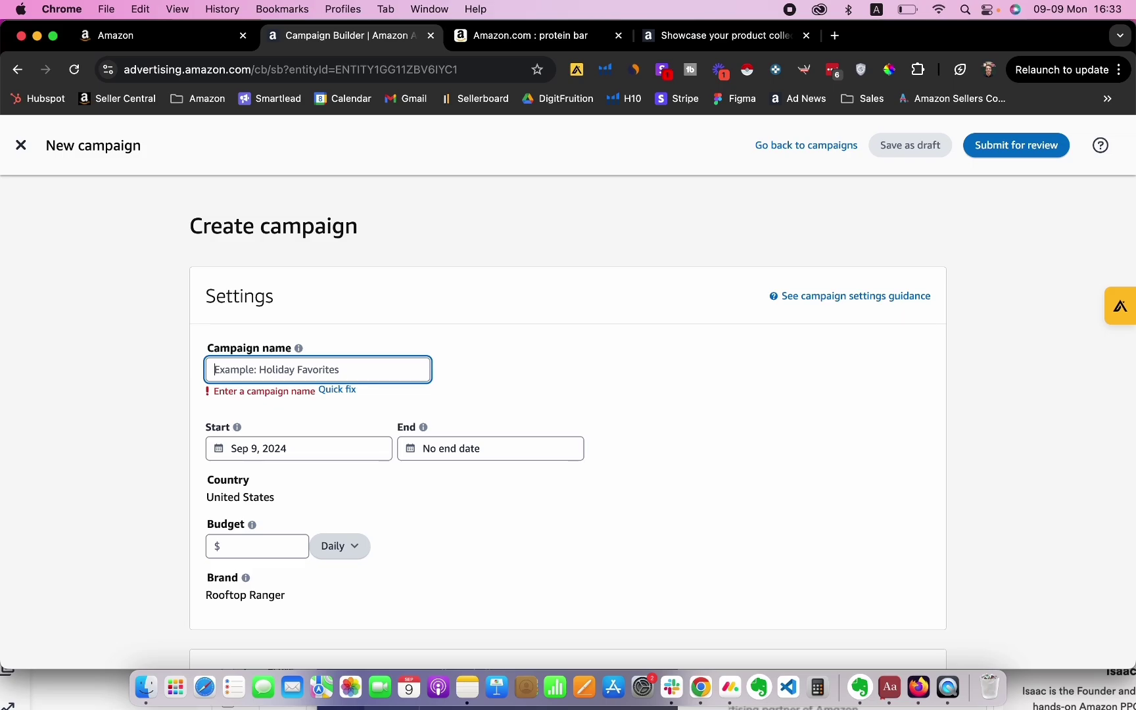
pyautogui.write('Cargo Bag - SBV')
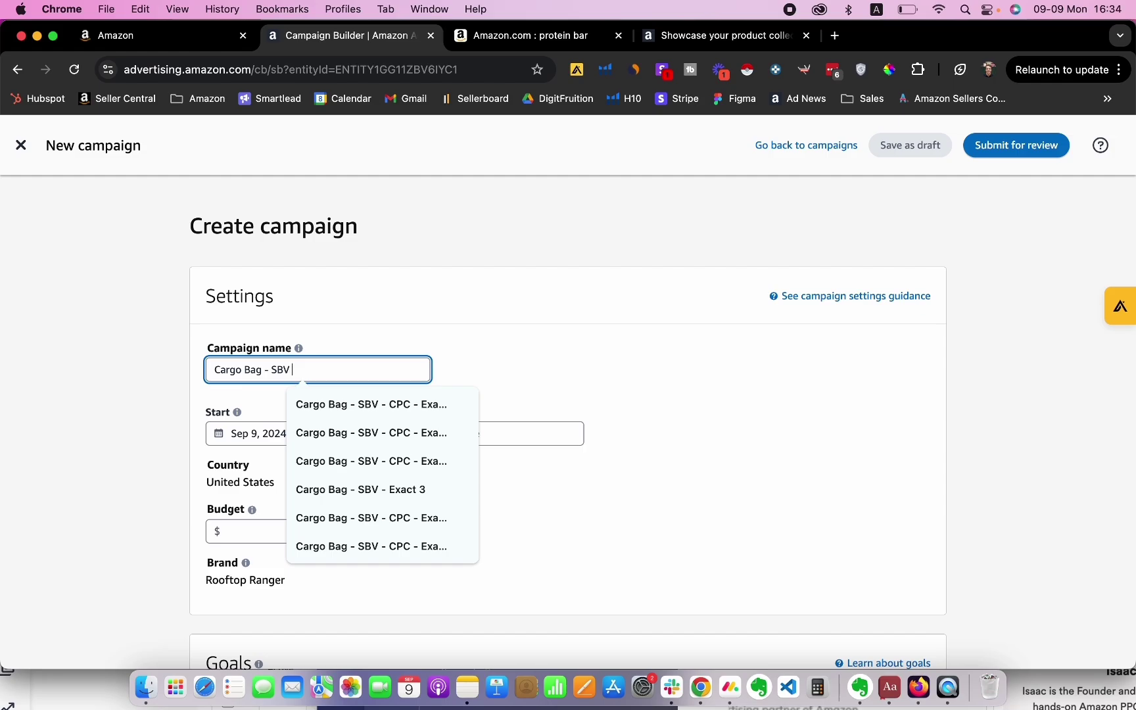
pyautogui.write('Exact')
pyautogui.click(535, 358)
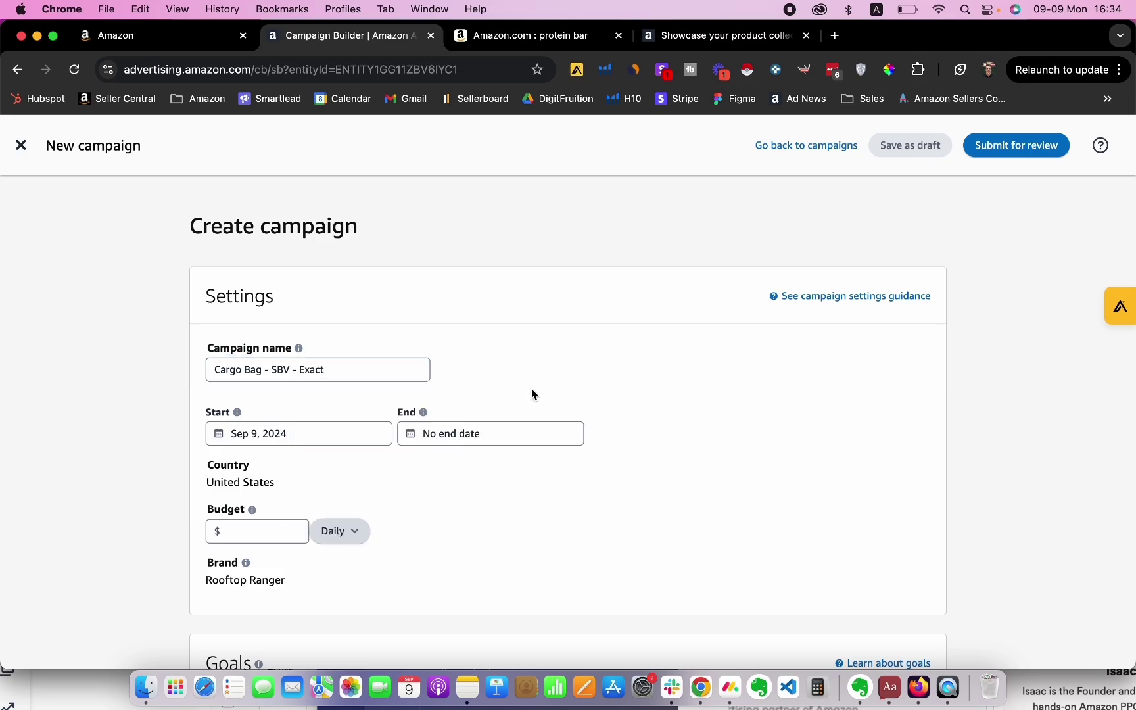
# - Make the campaign name unique by changing it to "Cargo Bag - SBV - Exact 5"
pyautogui.scroll(-1, 532, 395)
pyautogui.click(323, 330)
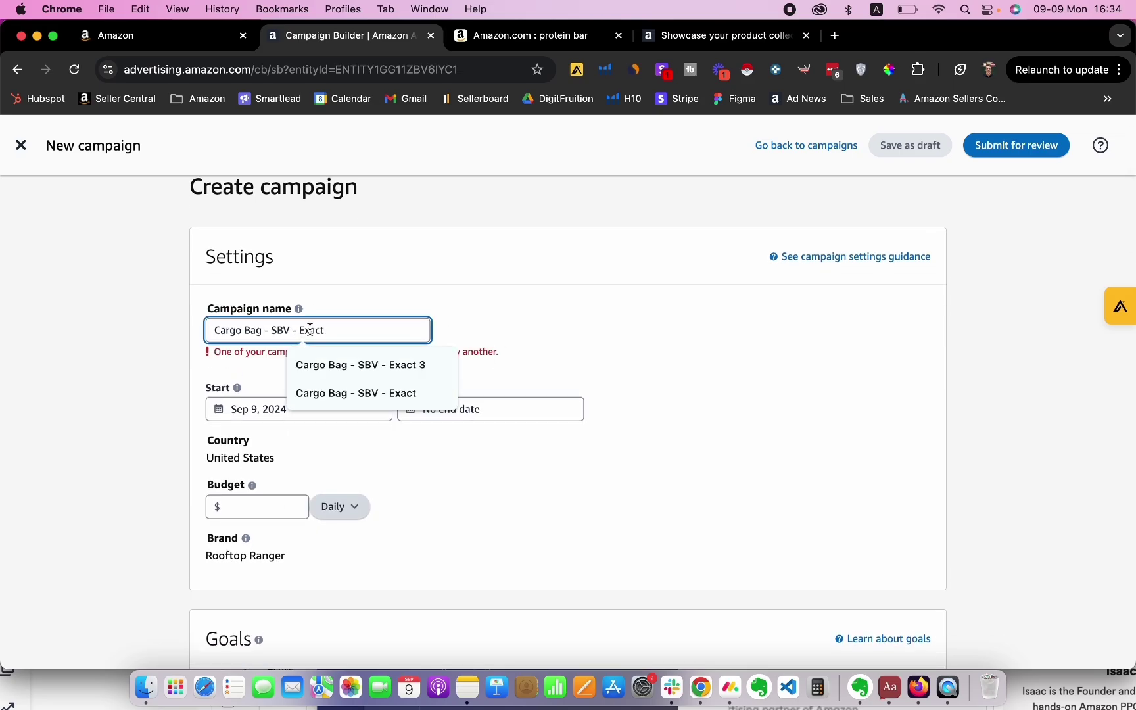
pyautogui.click(236, 378)
pyautogui.click(352, 339)
pyautogui.press('Tab')
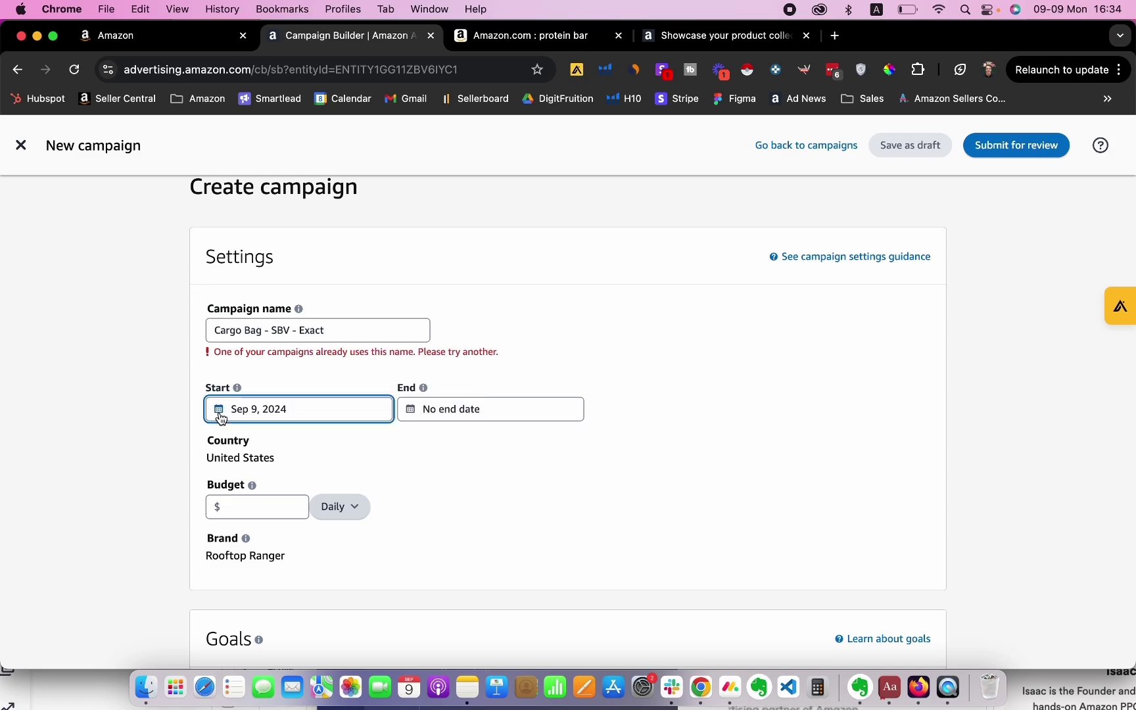
pyautogui.click(281, 364)
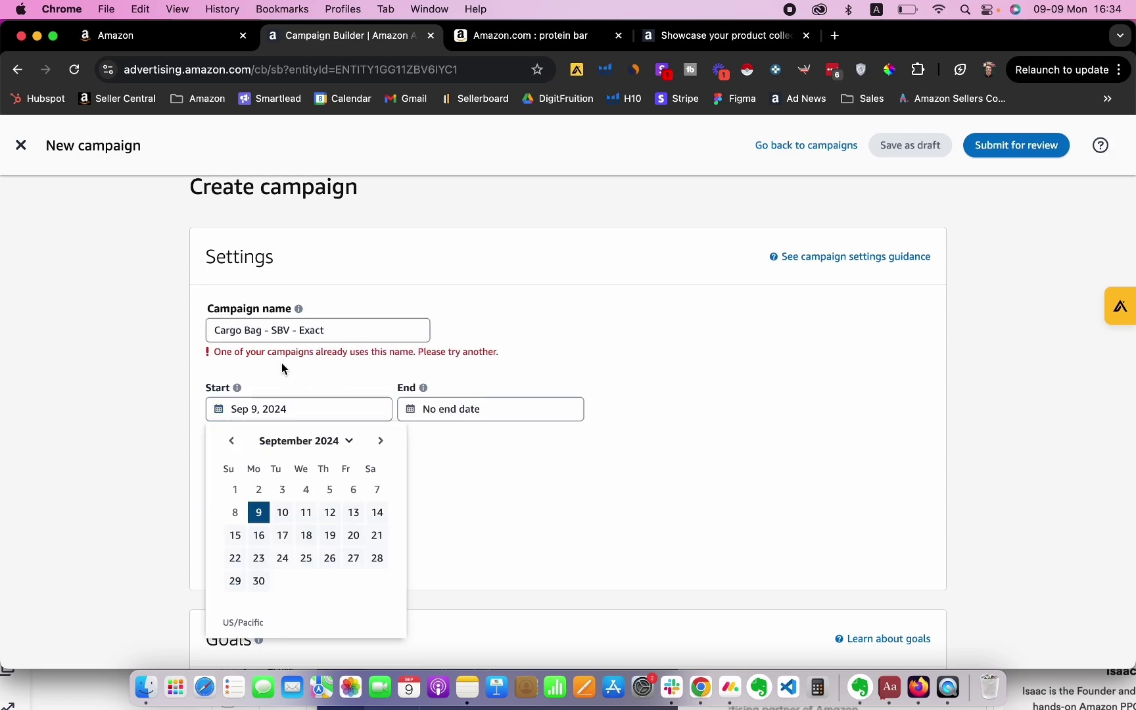
pyautogui.write('3')
pyautogui.click(457, 345)
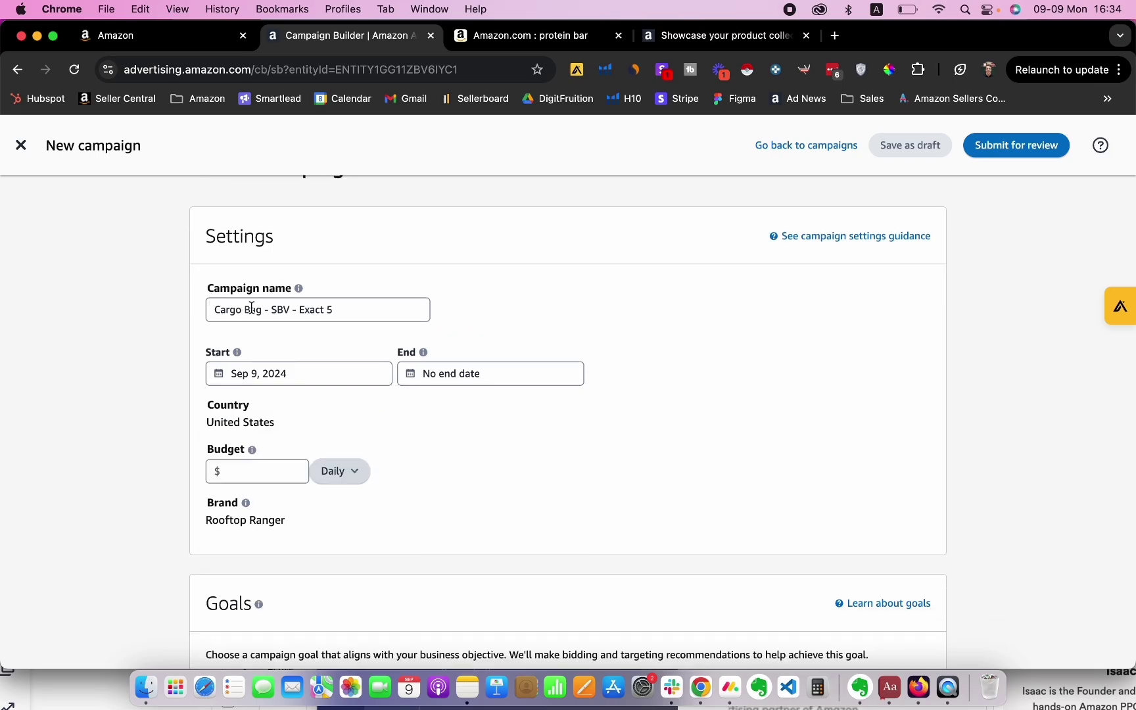
pyautogui.moveTo(299, 289)
pyautogui.moveTo(335, 310); pyautogui.dragTo(306, 313)
pyautogui.click(333, 330)
# - Set the campaign's daily budget to $50
pyautogui.scroll(-5, 346, 343)
pyautogui.scroll(3, 360, 372)
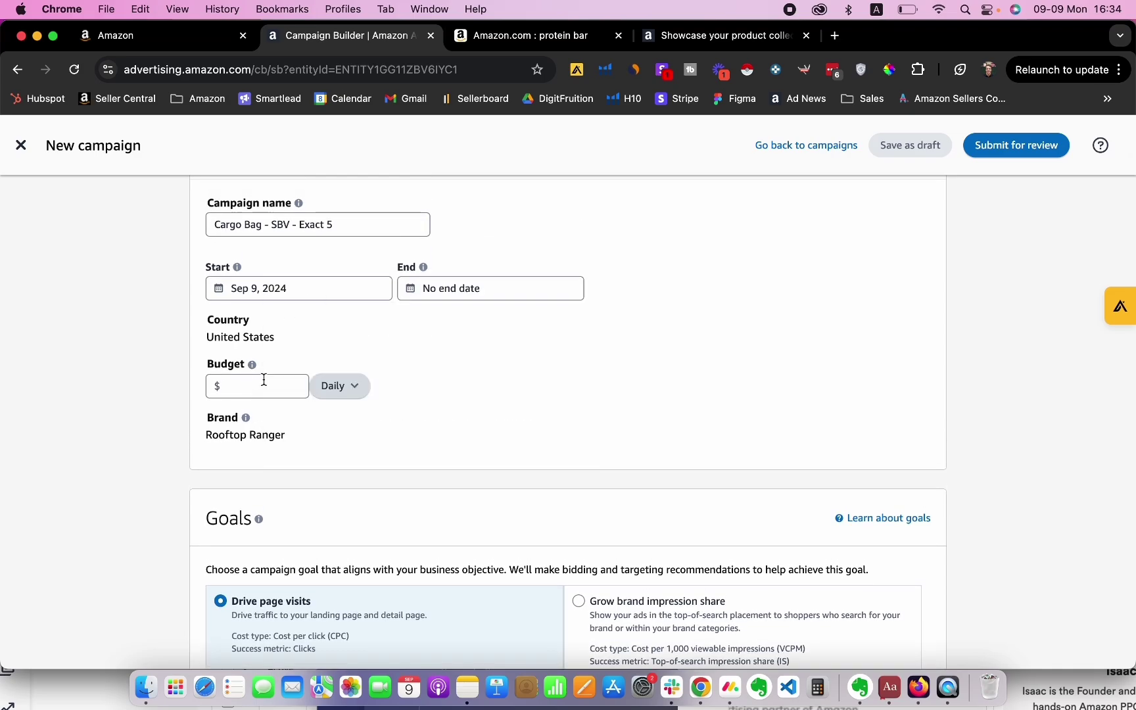
pyautogui.click(264, 380)
pyautogui.write('500')
pyautogui.press('BackSpace')
pyautogui.click(478, 455)
# - Review the completed campaign settings and compare the cost types and success metrics of the two campaign goals
pyautogui.scroll(-5, 490, 426)
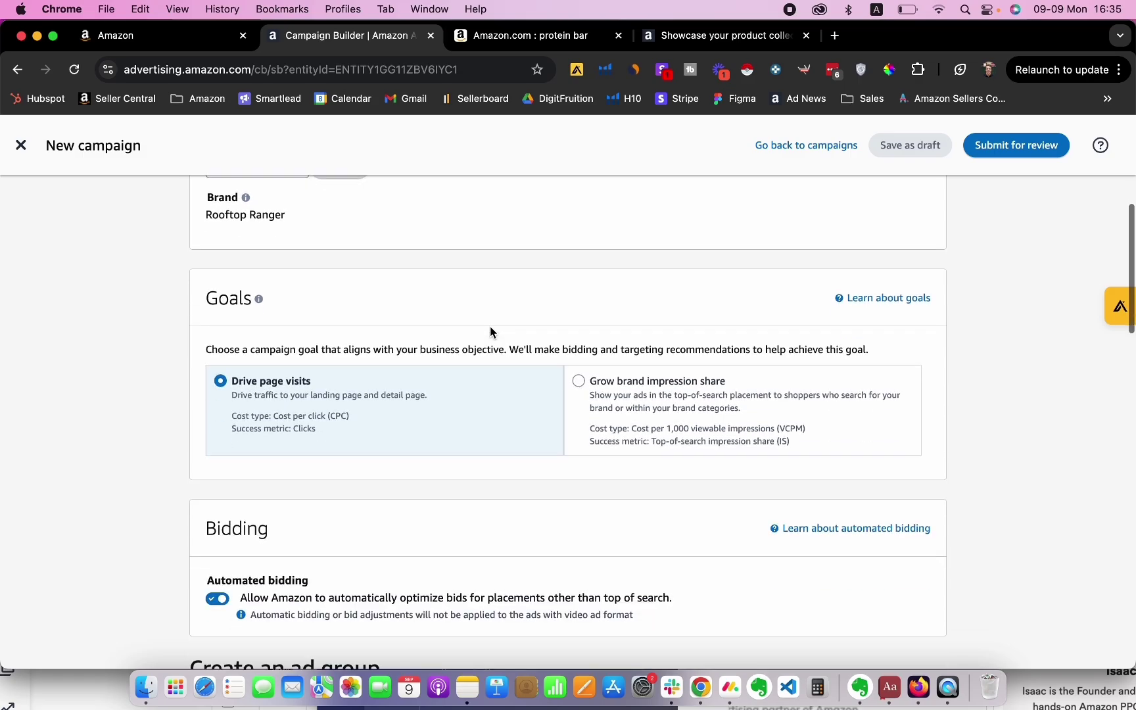
pyautogui.scroll(8, 489, 329)
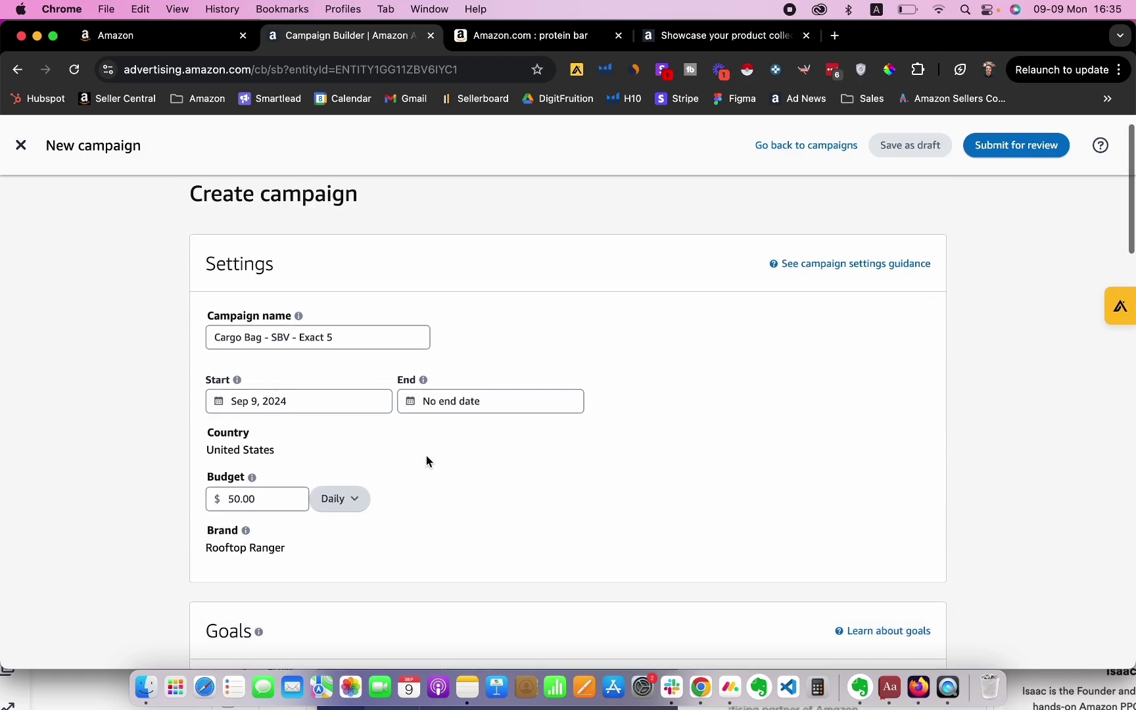
pyautogui.scroll(-1, 355, 471)
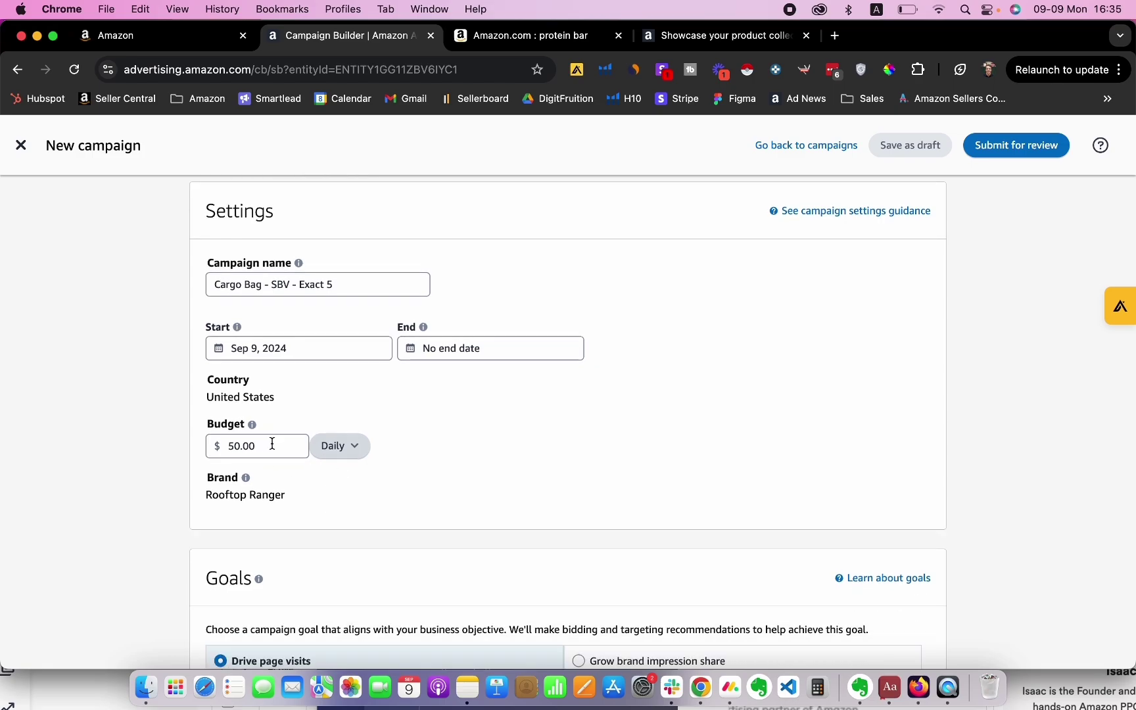
pyautogui.scroll(-5, 291, 464)
pyautogui.scroll(-4, 521, 430)
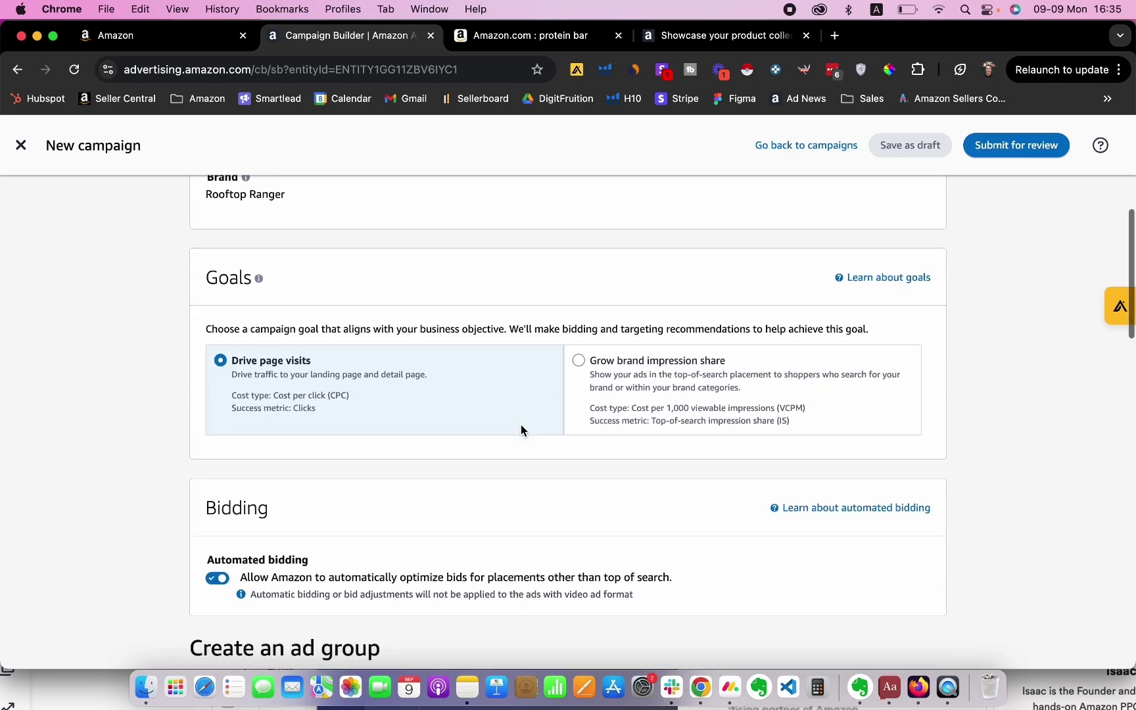
pyautogui.scroll(1, 308, 319)
pyautogui.scroll(-2, 307, 319)
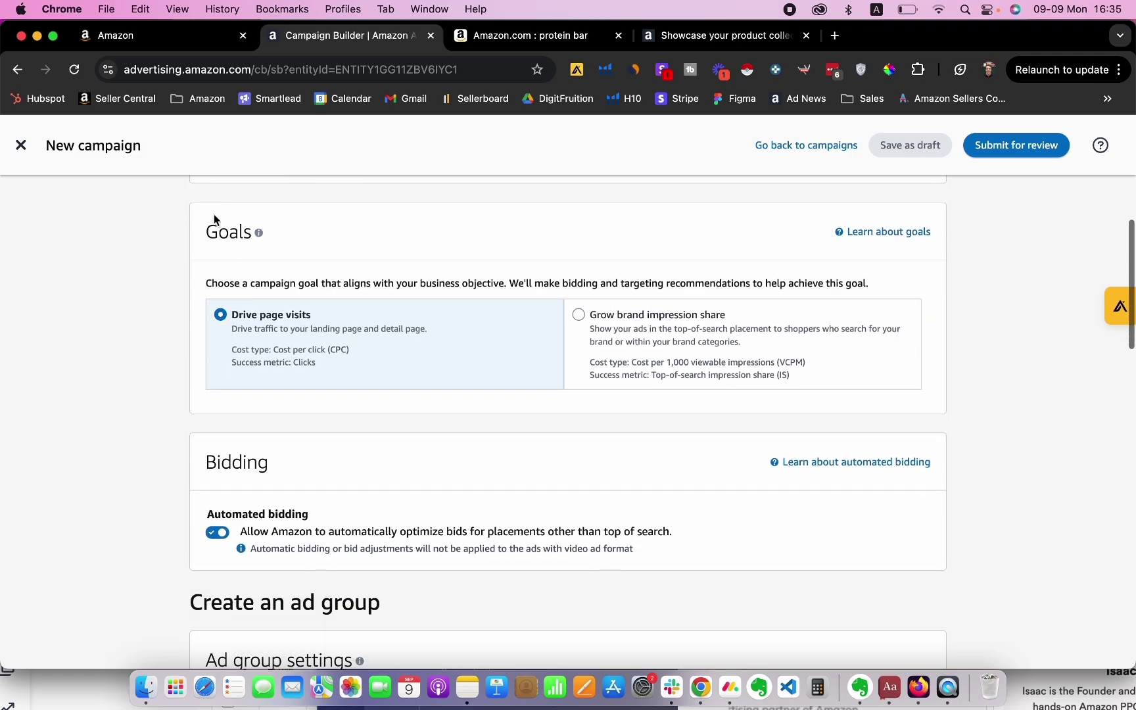
pyautogui.click(259, 233)
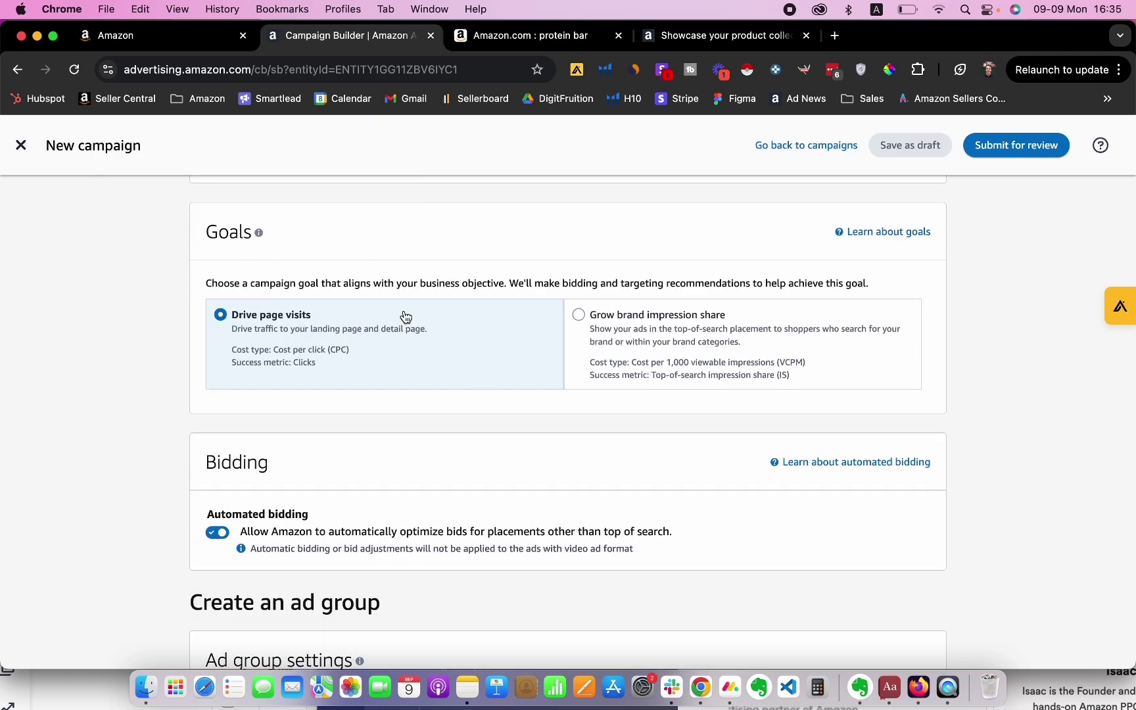
pyautogui.scroll(-1, 314, 345)
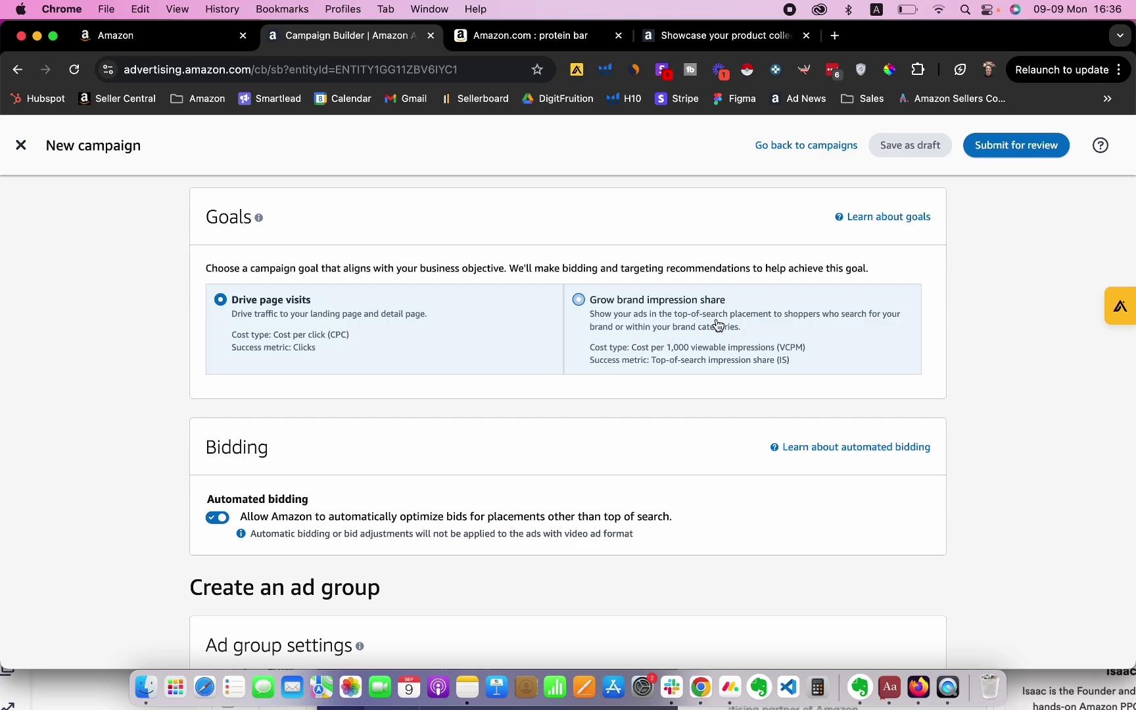
# - Try the Grow brand impression share goal and switch the campaign back to Drive page visits
pyautogui.click(689, 337)
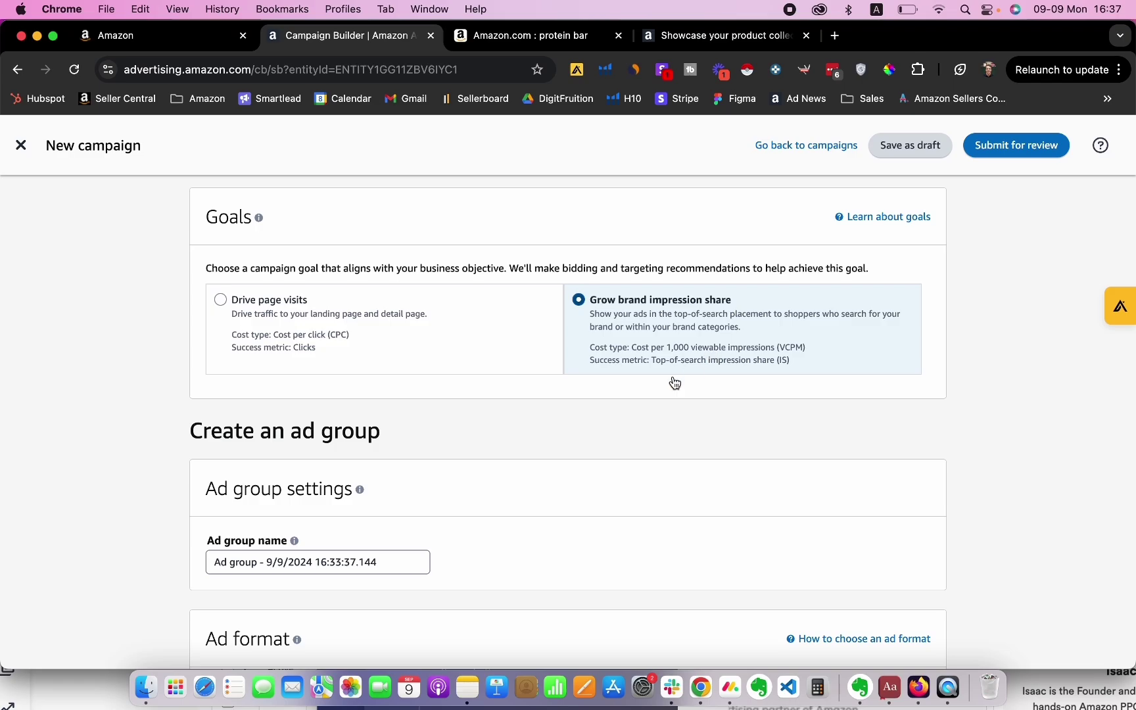
pyautogui.scroll(-3, 551, 496)
pyautogui.scroll(2, 558, 342)
pyautogui.scroll(2, 666, 303)
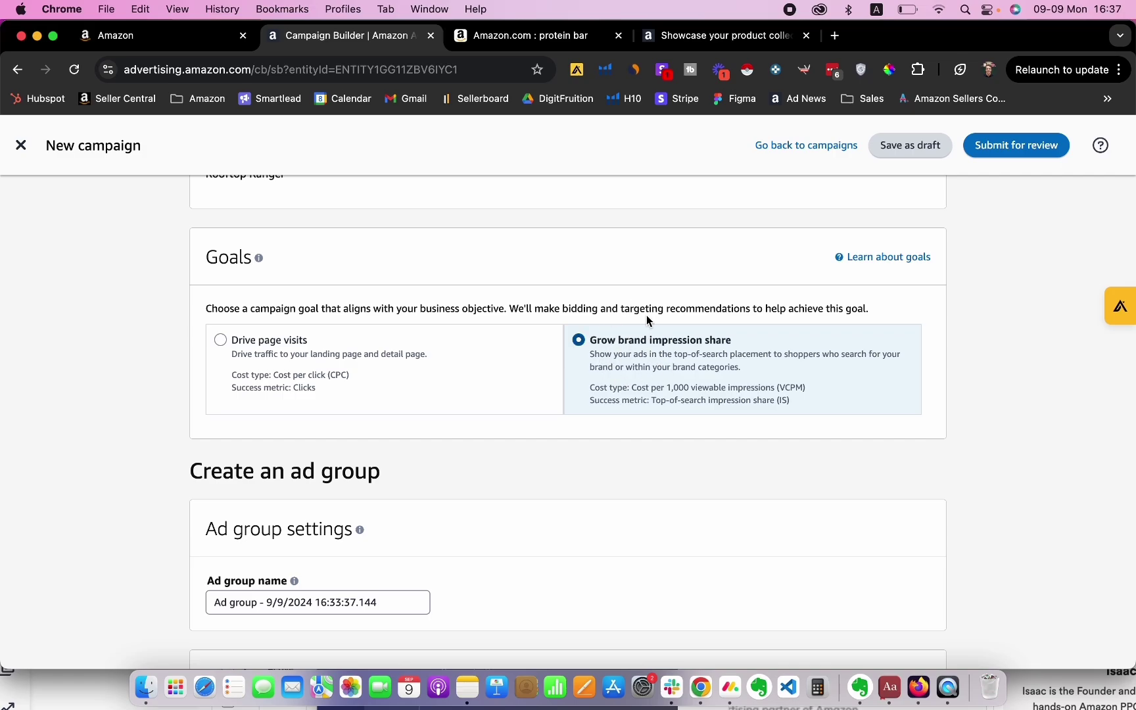
pyautogui.scroll(-2, 660, 388)
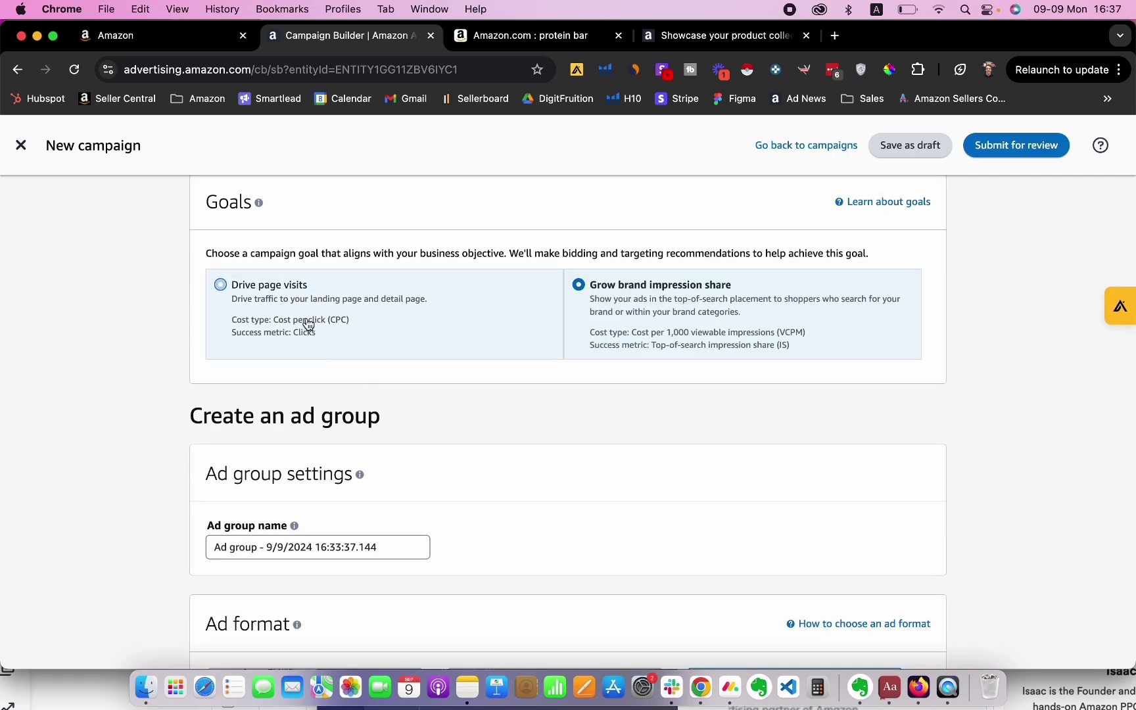
pyautogui.click(219, 284)
# - Turn off automated bidding and set the custom bid adjustment to decrease by 0% for placements other than top of search
pyautogui.scroll(-5, 373, 434)
pyautogui.scroll(-3, 386, 316)
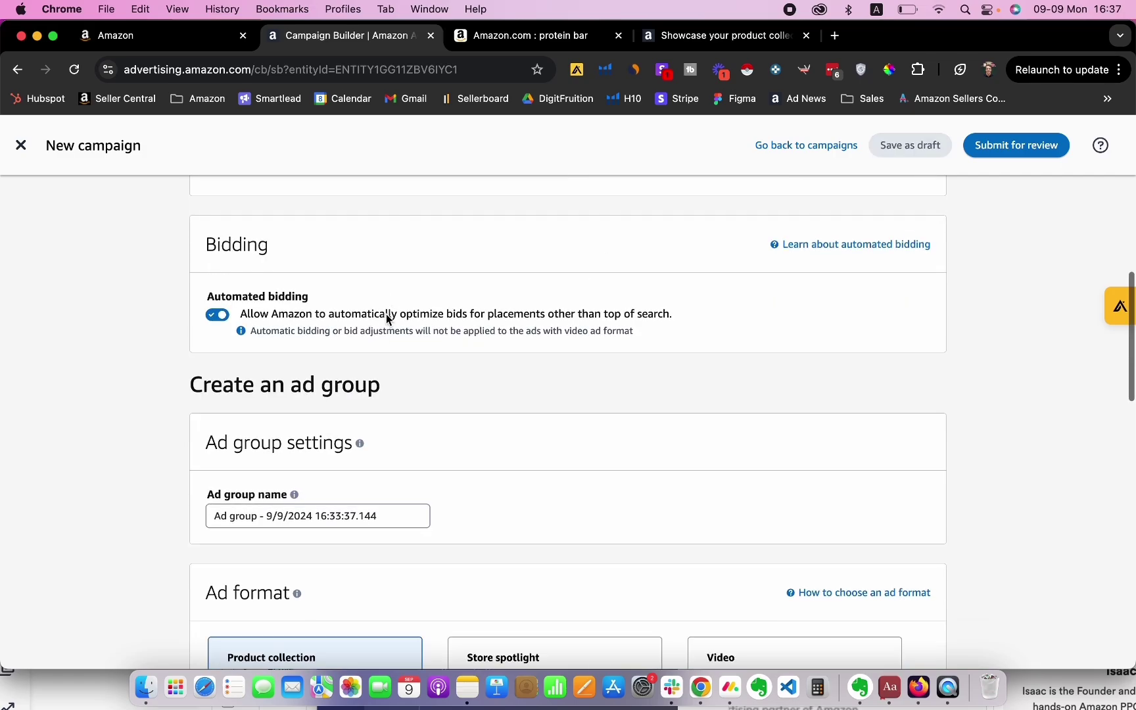
pyautogui.scroll(2, 344, 321)
pyautogui.click(216, 299)
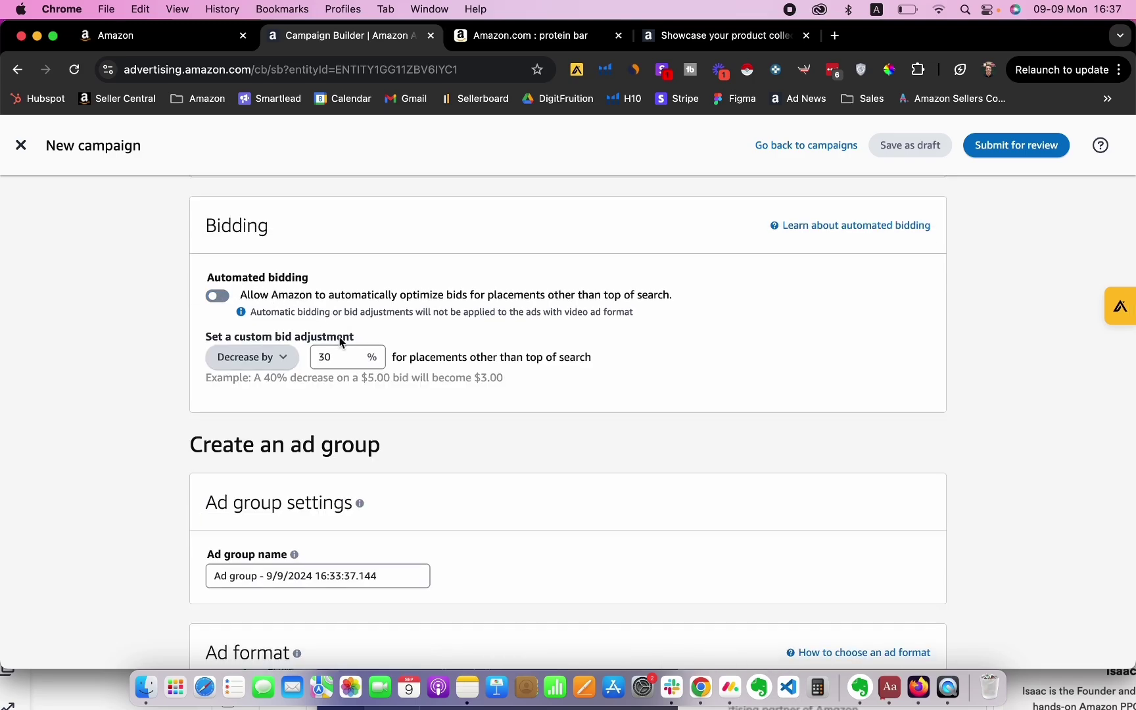
pyautogui.scroll(-2, 339, 336)
pyautogui.moveTo(366, 276); pyautogui.dragTo(286, 260)
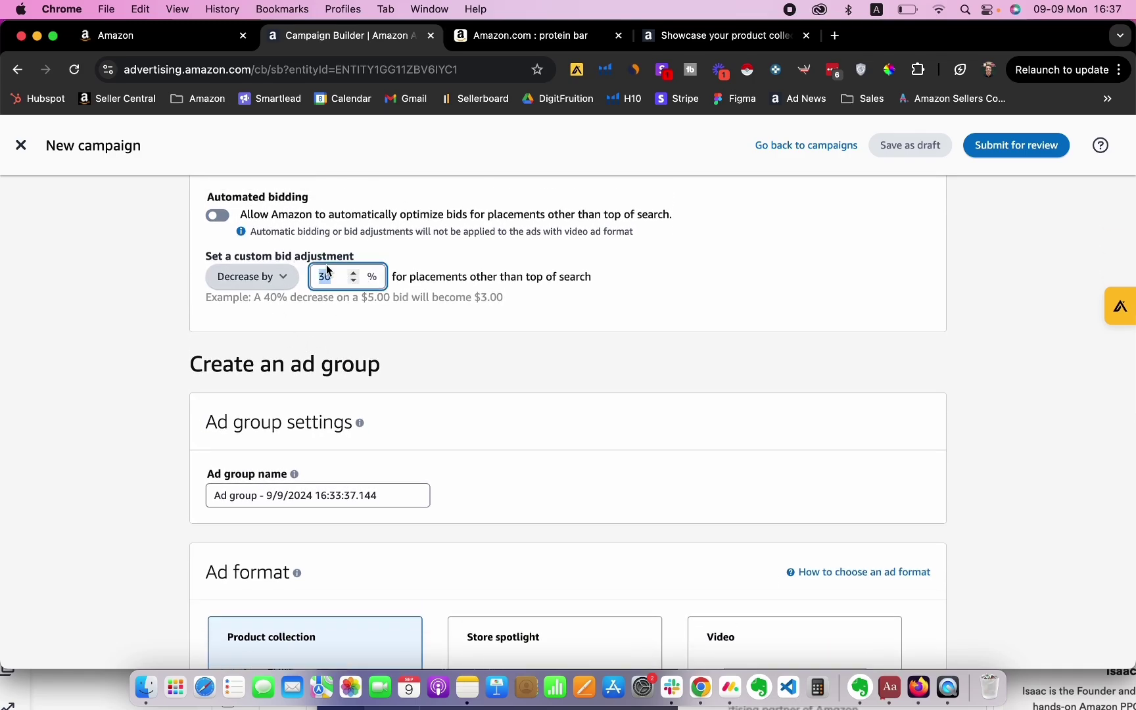
pyautogui.write('0')
pyautogui.click(397, 334)
pyautogui.scroll(1, 396, 330)
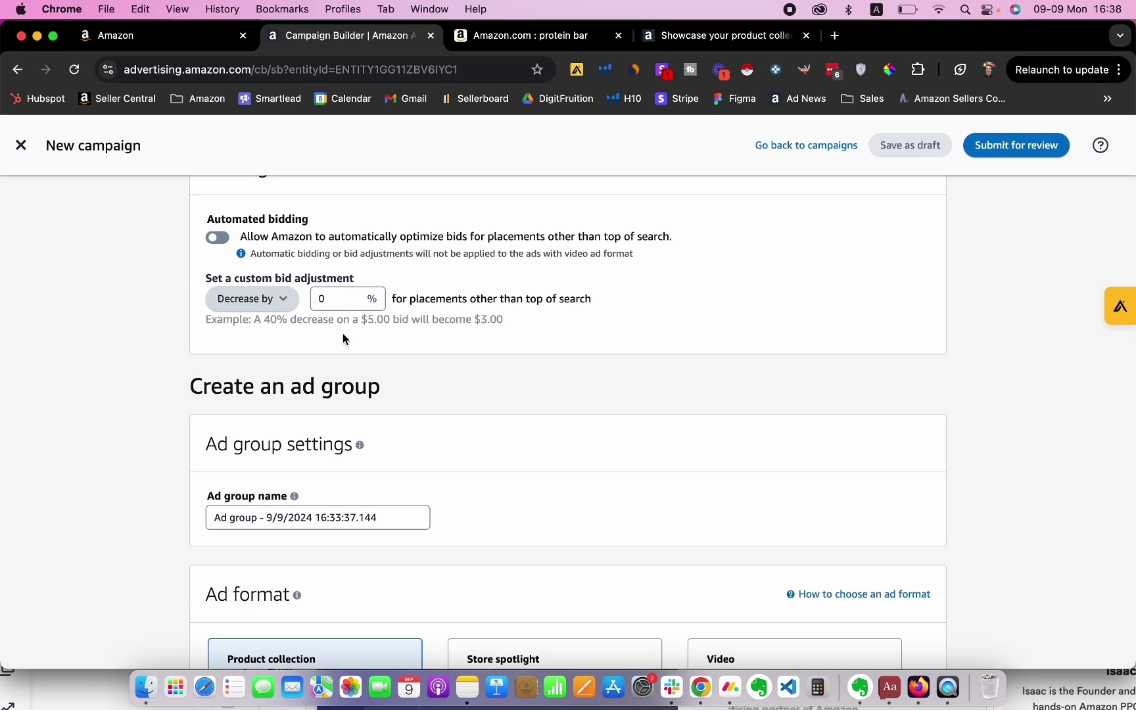
pyautogui.click(341, 304)
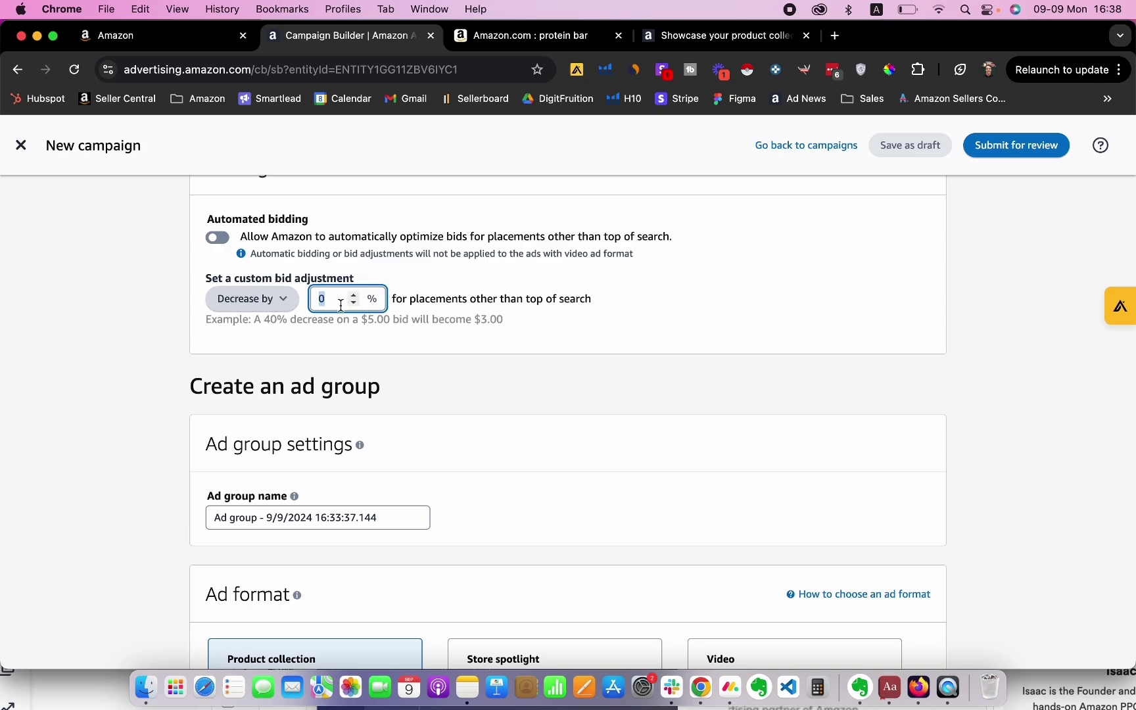
pyautogui.click(341, 335)
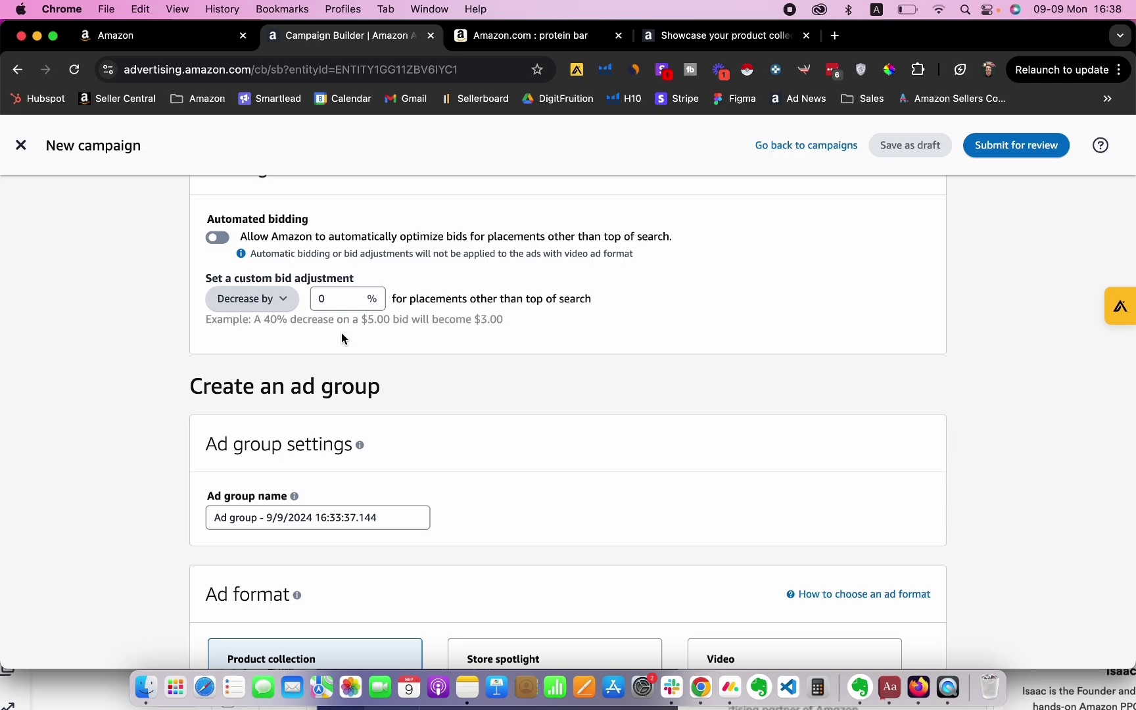
# - Copy the full campaign name from the campaign settings
pyautogui.scroll(-2, 361, 312)
pyautogui.scroll(1, 373, 317)
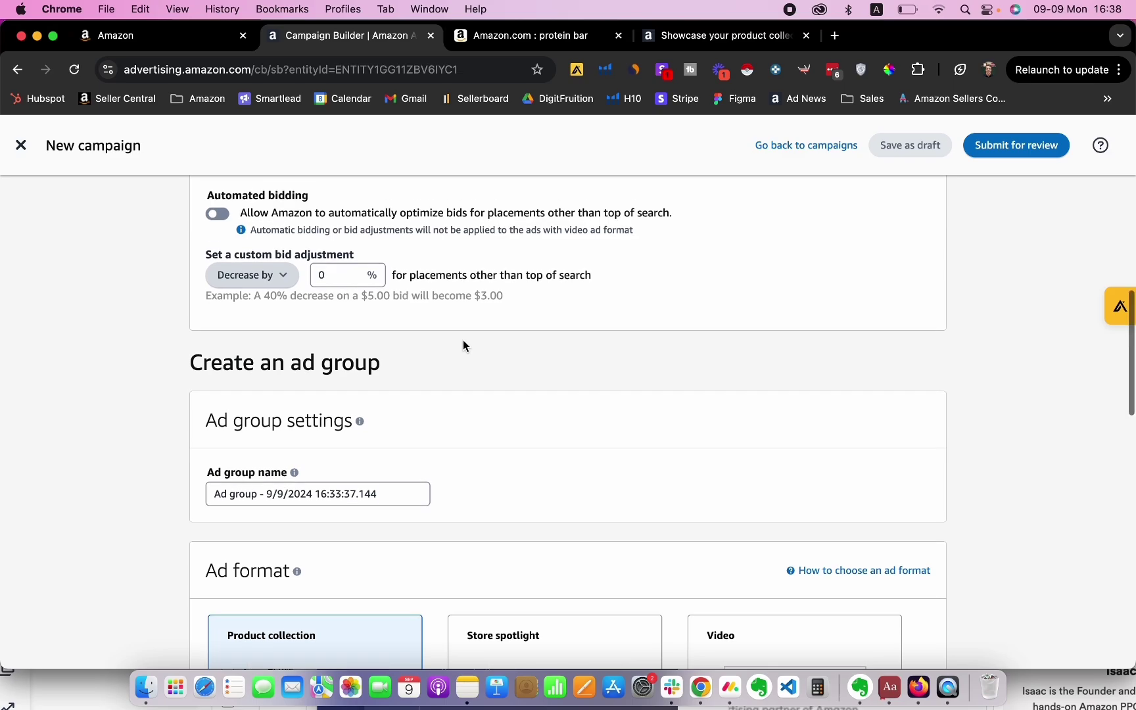
pyautogui.scroll(-4, 372, 350)
pyautogui.scroll(15, 372, 350)
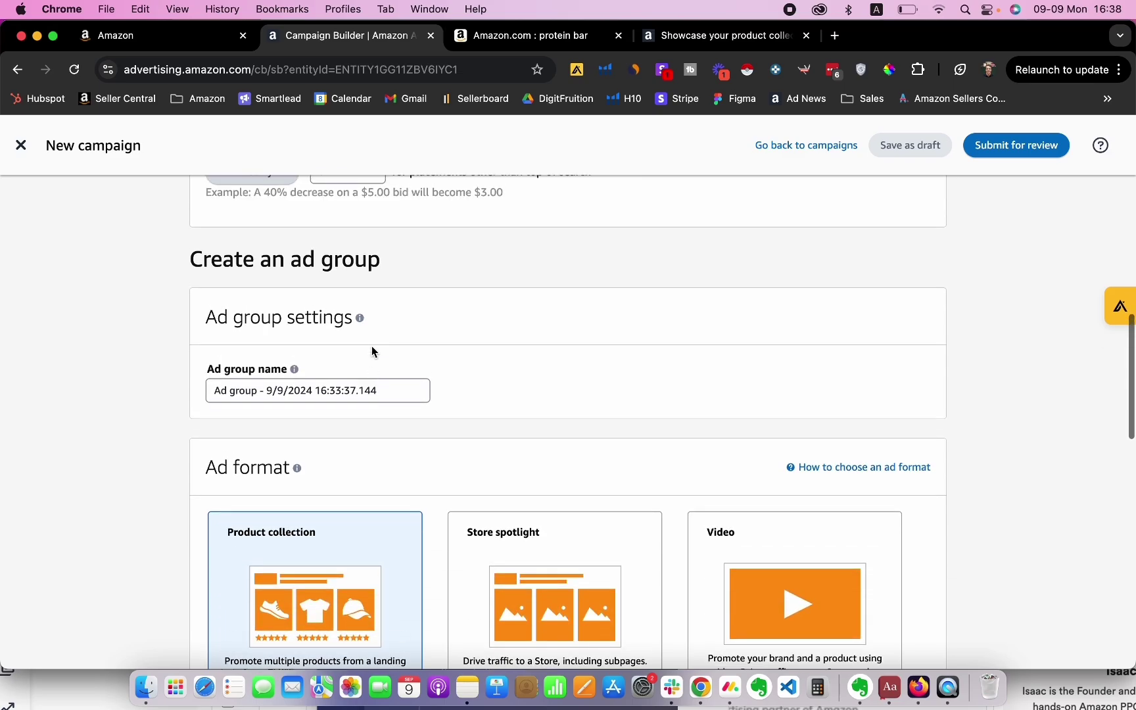
pyautogui.scroll(10, 363, 371)
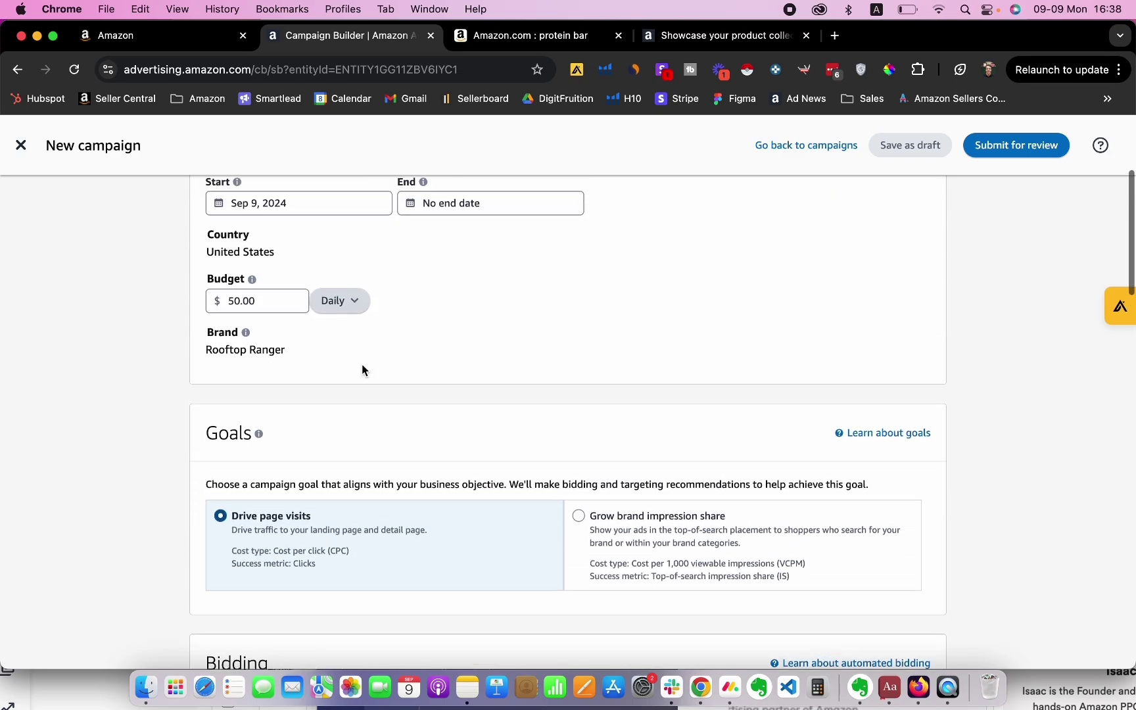
pyautogui.moveTo(348, 373); pyautogui.dragTo(208, 375)
pyautogui.press('super+c')
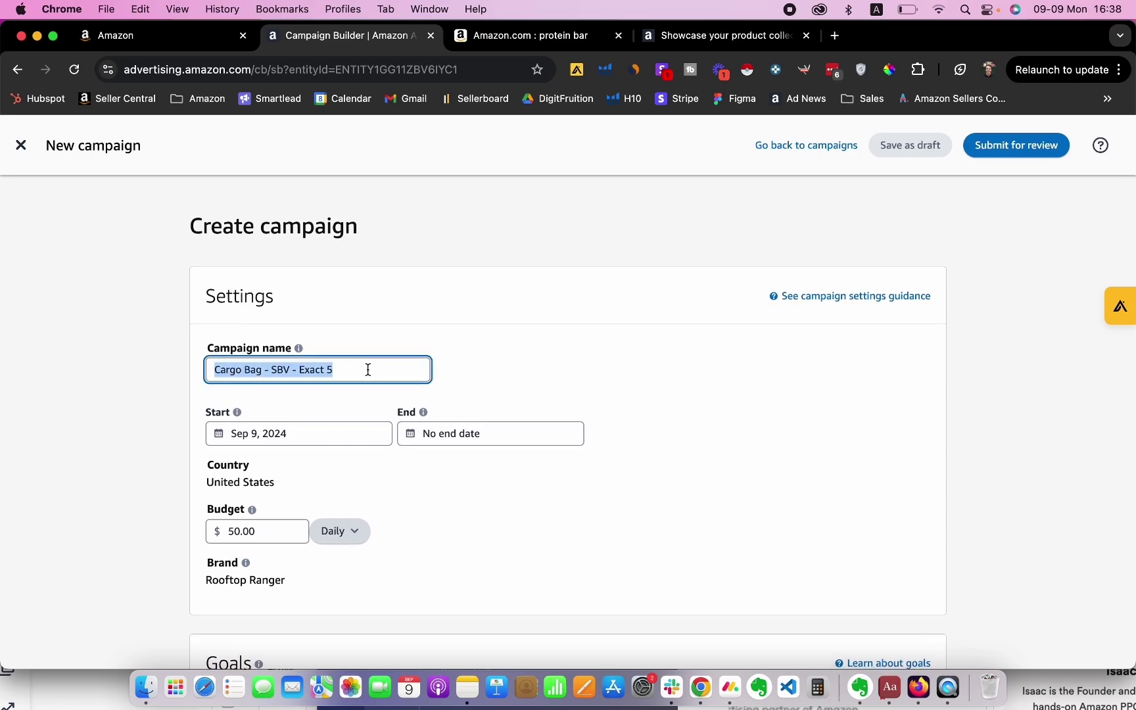
# - Replace the default ad group name with the copied name "Cargo Bag - SBV - Exact 5"
pyautogui.scroll(-3, 290, 360)
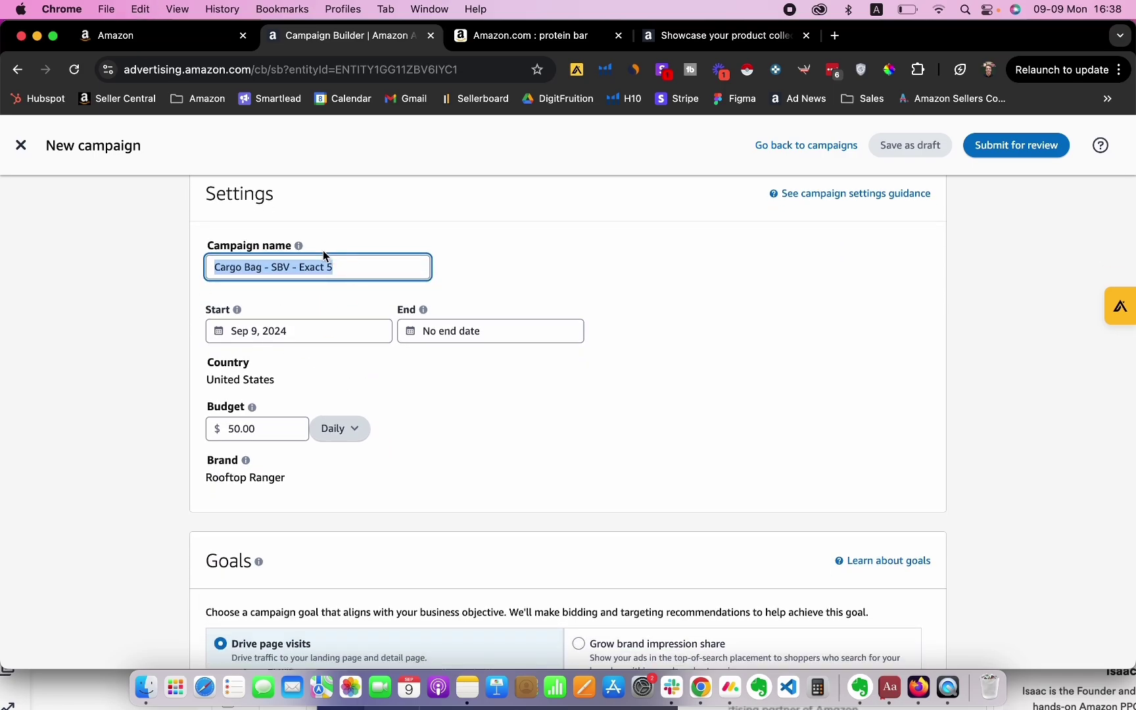
pyautogui.scroll(-20, 408, 306)
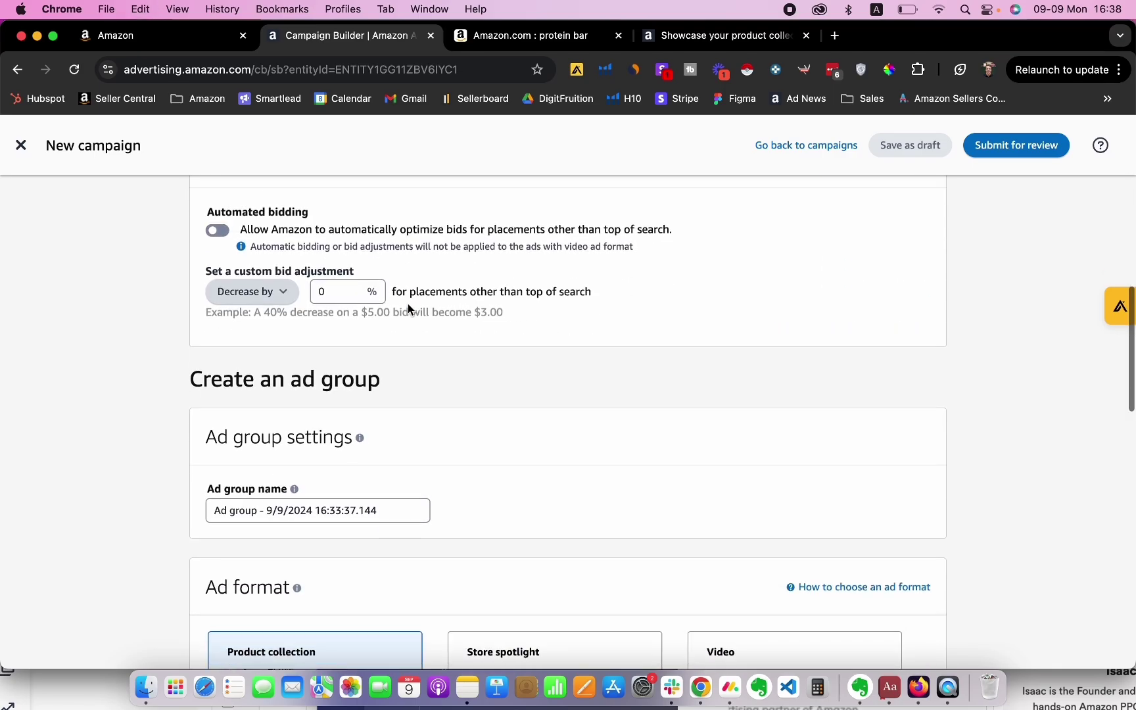
pyautogui.doubleClick(379, 512)
pyautogui.press('super+v')
pyautogui.press('super+a')
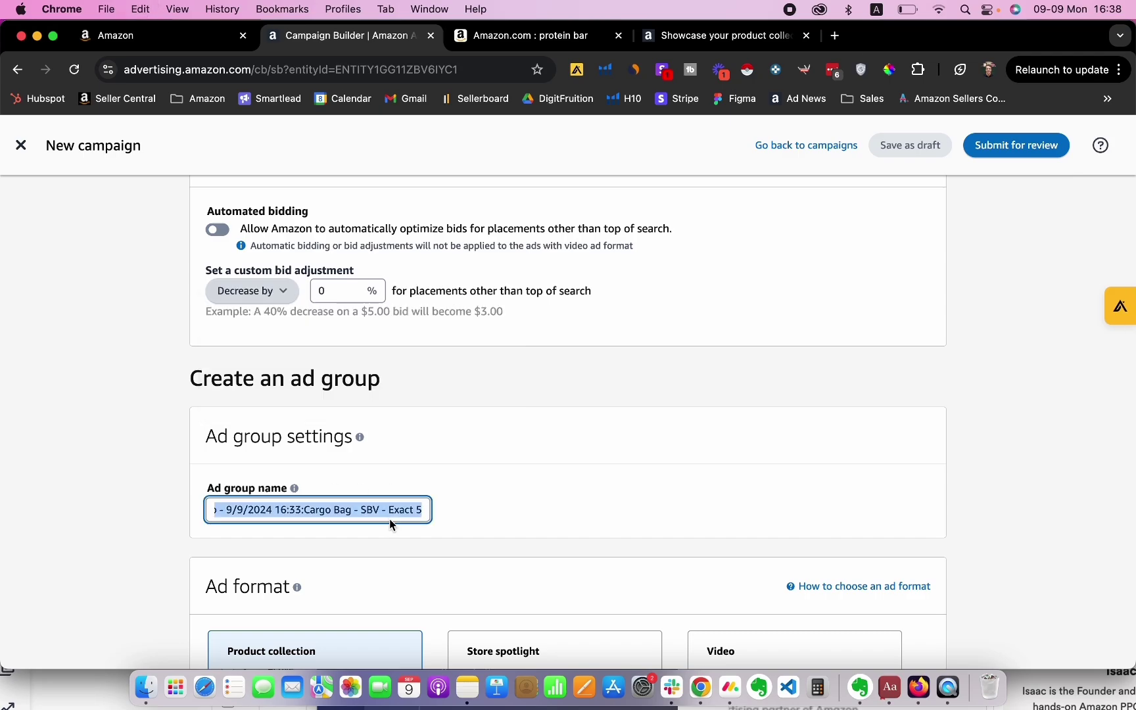
pyautogui.press('super+v')
pyautogui.click(503, 498)
# - Choose Video as the ad format for the ad group
pyautogui.scroll(-4, 503, 500)
pyautogui.scroll(-2, 574, 367)
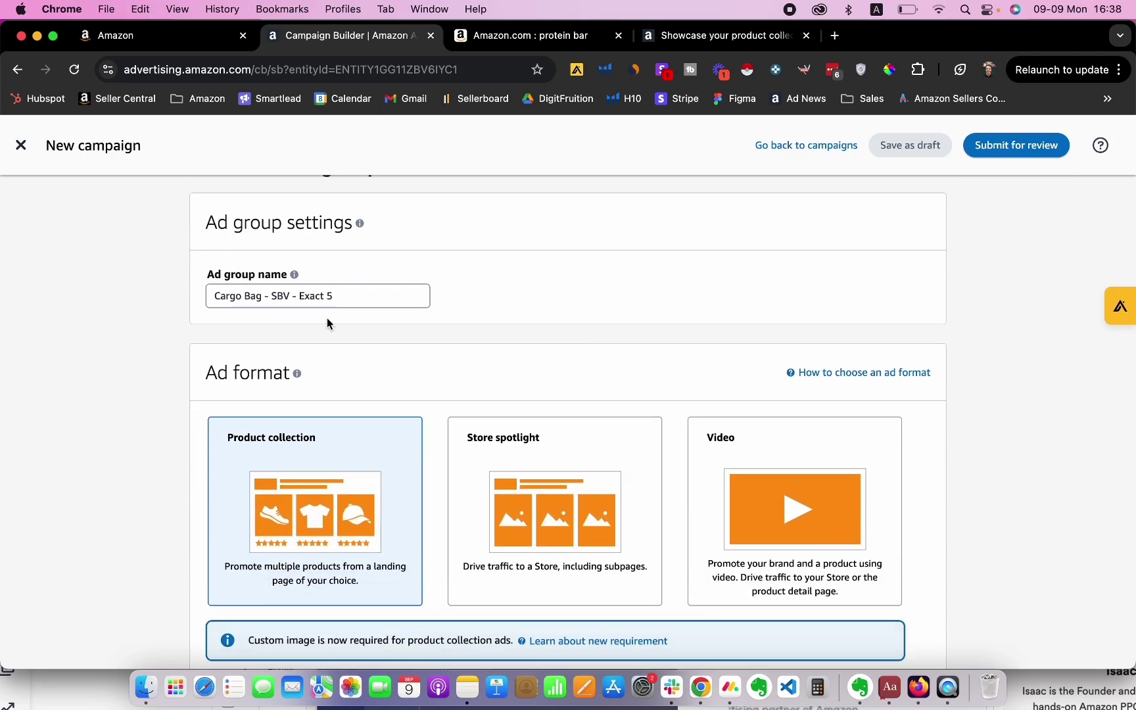
pyautogui.scroll(-5, 416, 375)
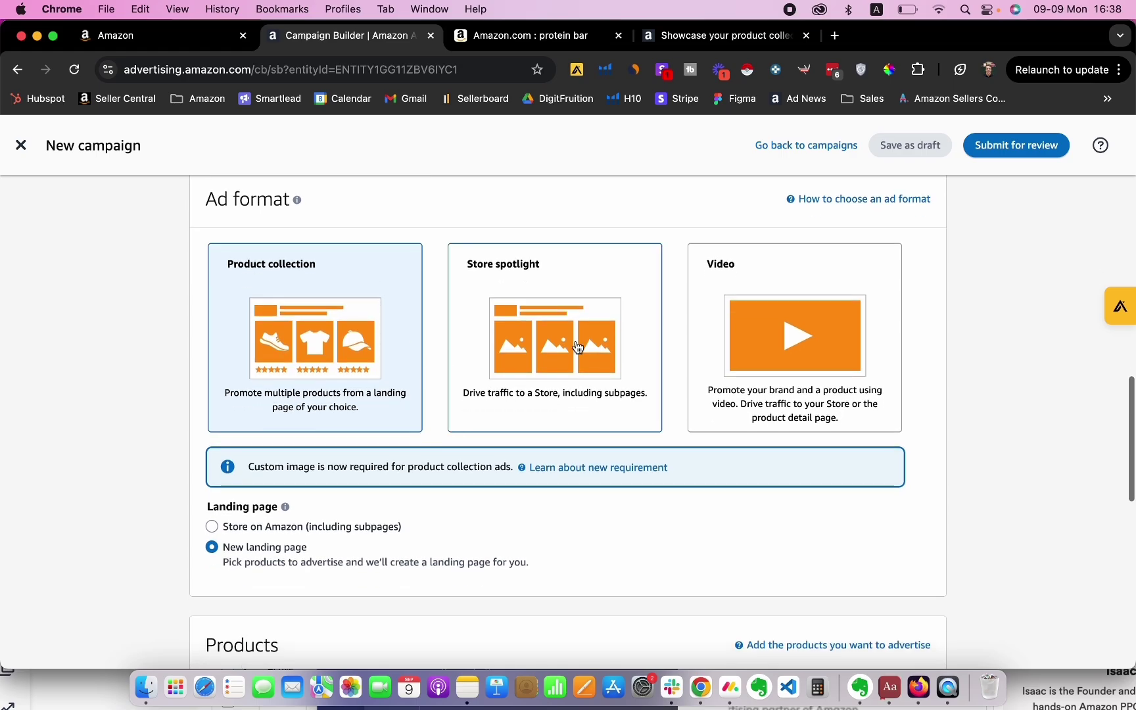
pyautogui.click(786, 350)
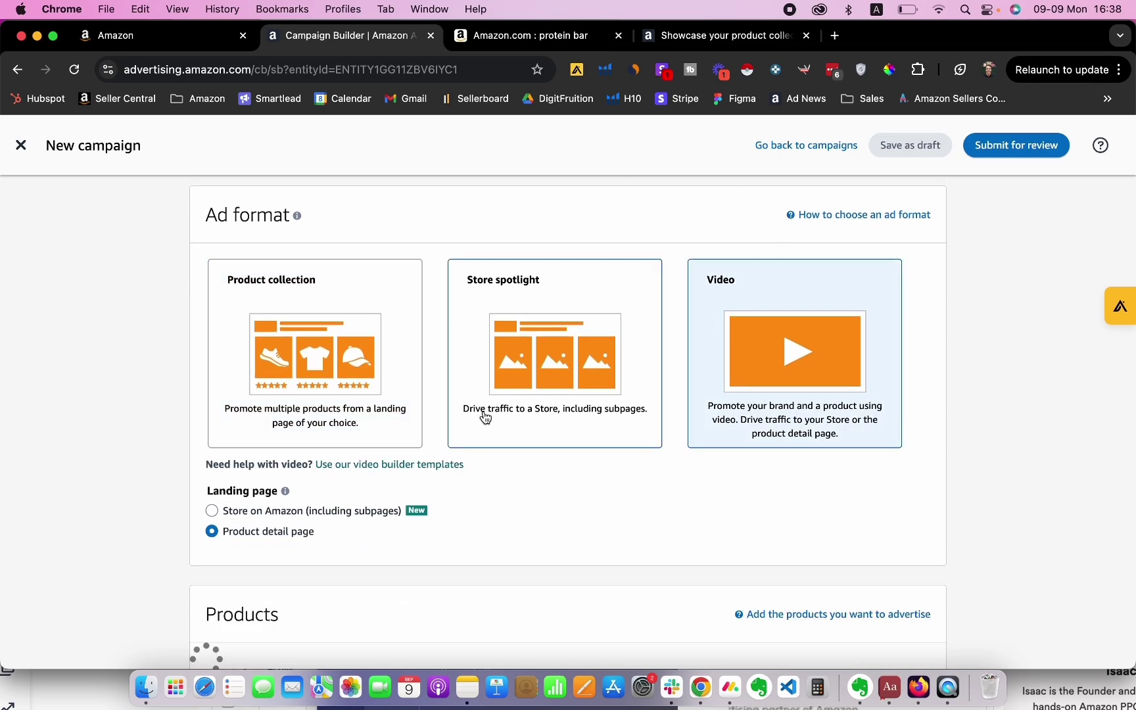
pyautogui.scroll(-5, 484, 414)
pyautogui.scroll(-1, 482, 417)
pyautogui.scroll(-3, 484, 415)
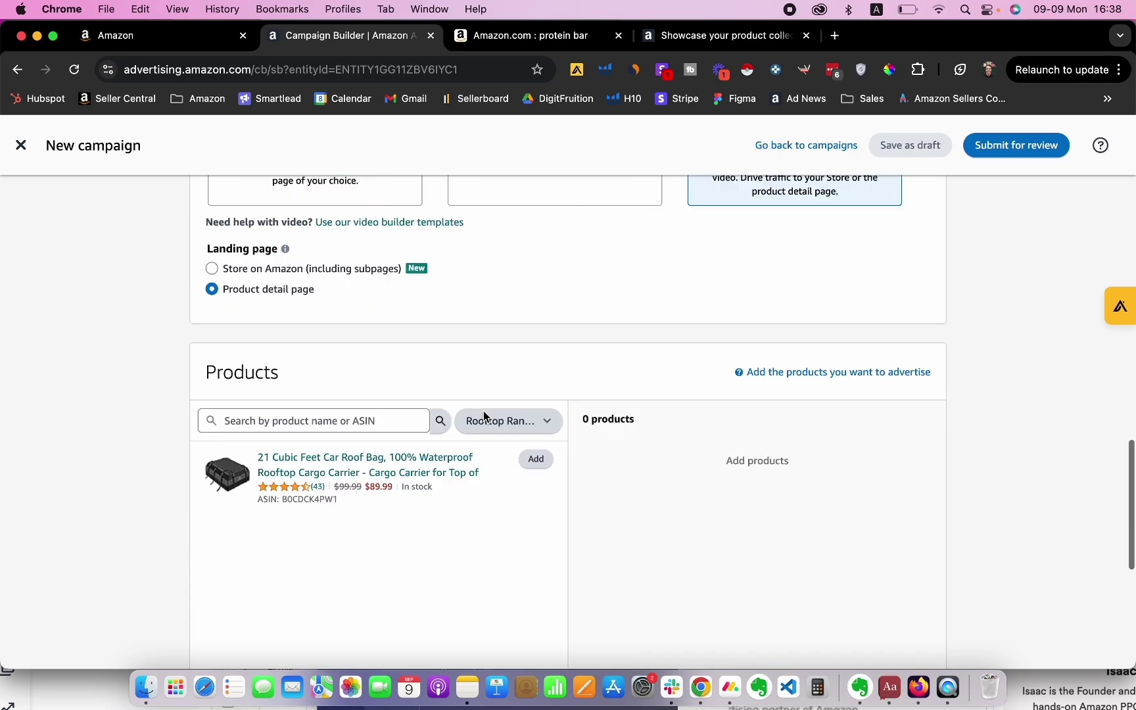
# - Add the 21 Cubic Feet Car Roof Bag as the advertised product
pyautogui.click(536, 404)
pyautogui.scroll(-2, 471, 477)
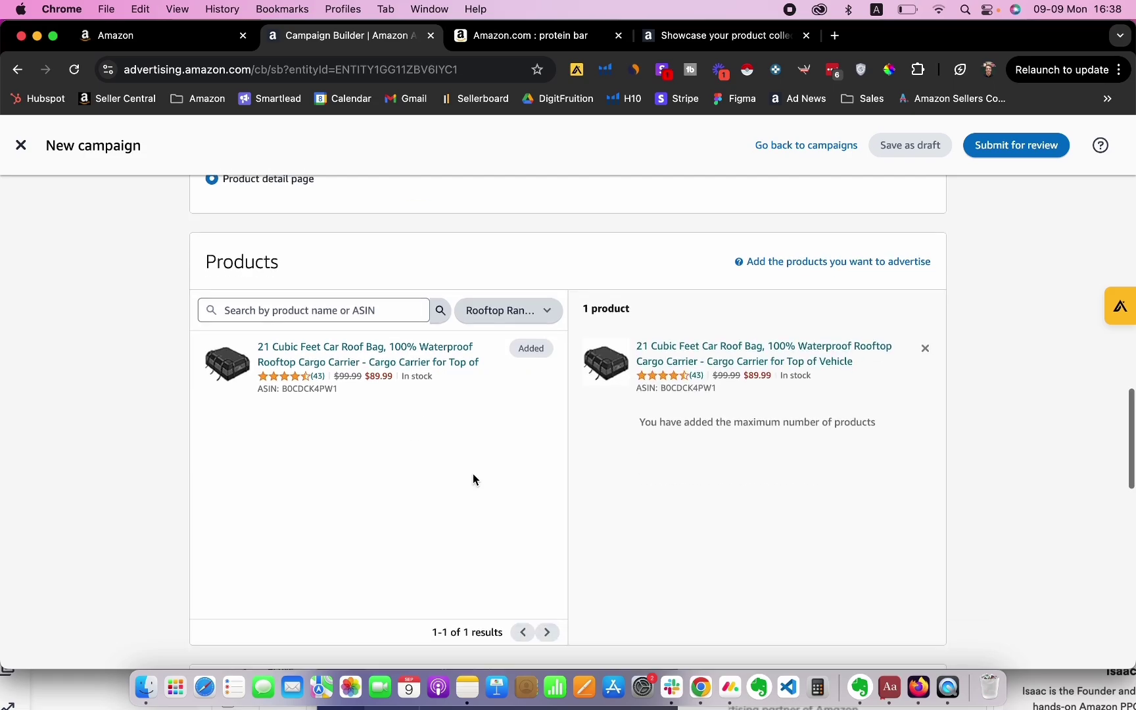
pyautogui.moveTo(864, 387); pyautogui.dragTo(728, 388)
pyautogui.click(730, 388)
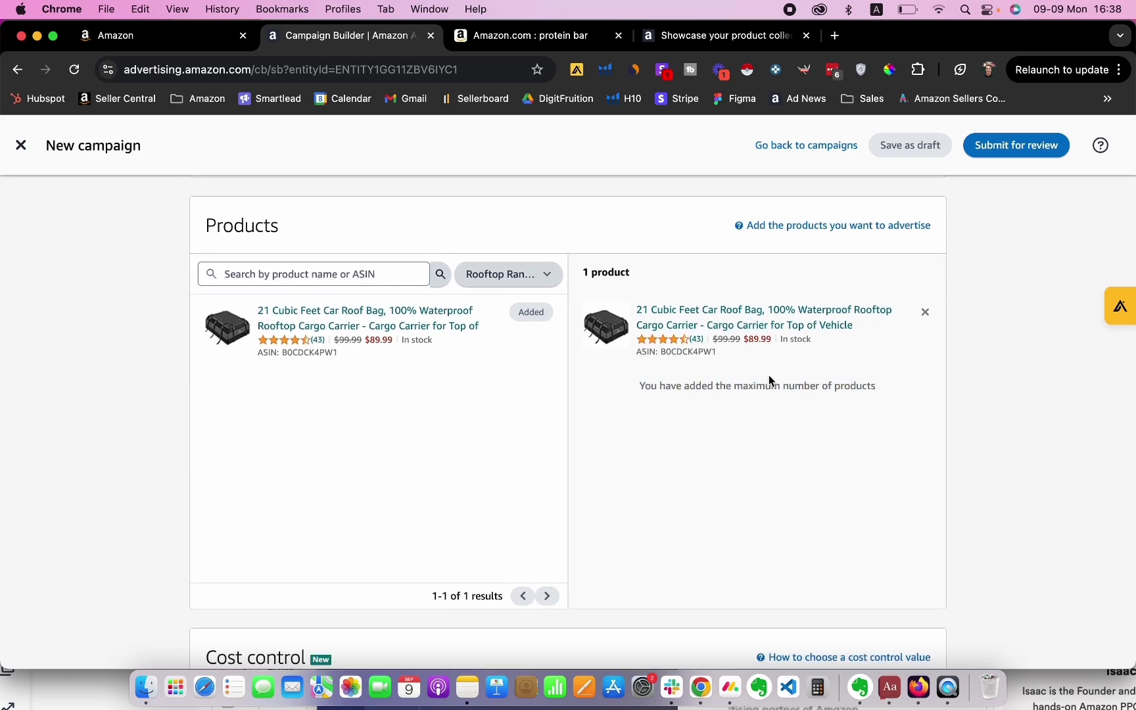
pyautogui.scroll(-1, 447, 451)
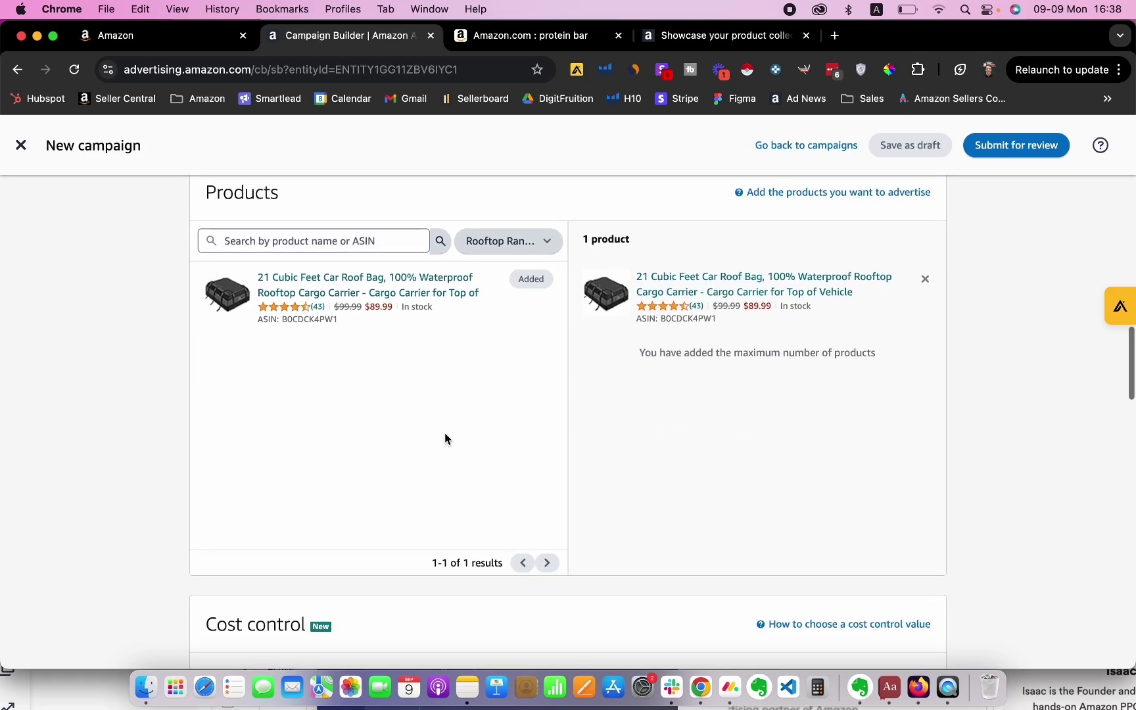
# - Turn off the cost control that keeps the cost per click at or below a desired value
pyautogui.scroll(-10, 445, 437)
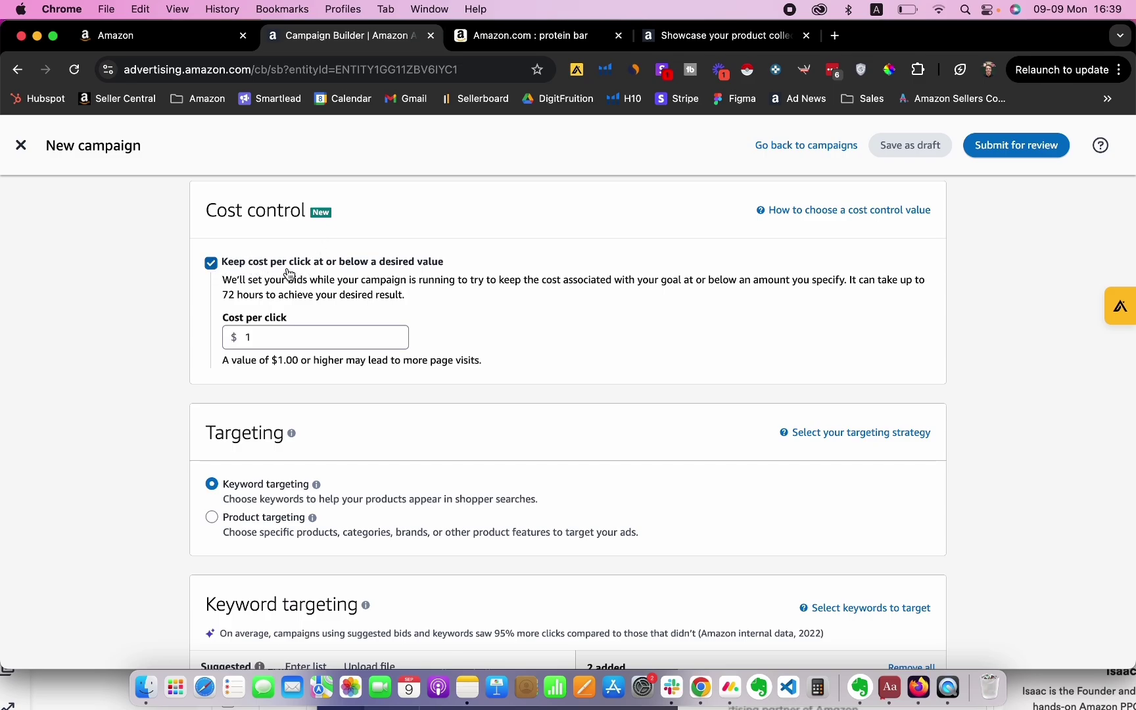
pyautogui.click(211, 263)
pyautogui.scroll(1, 464, 329)
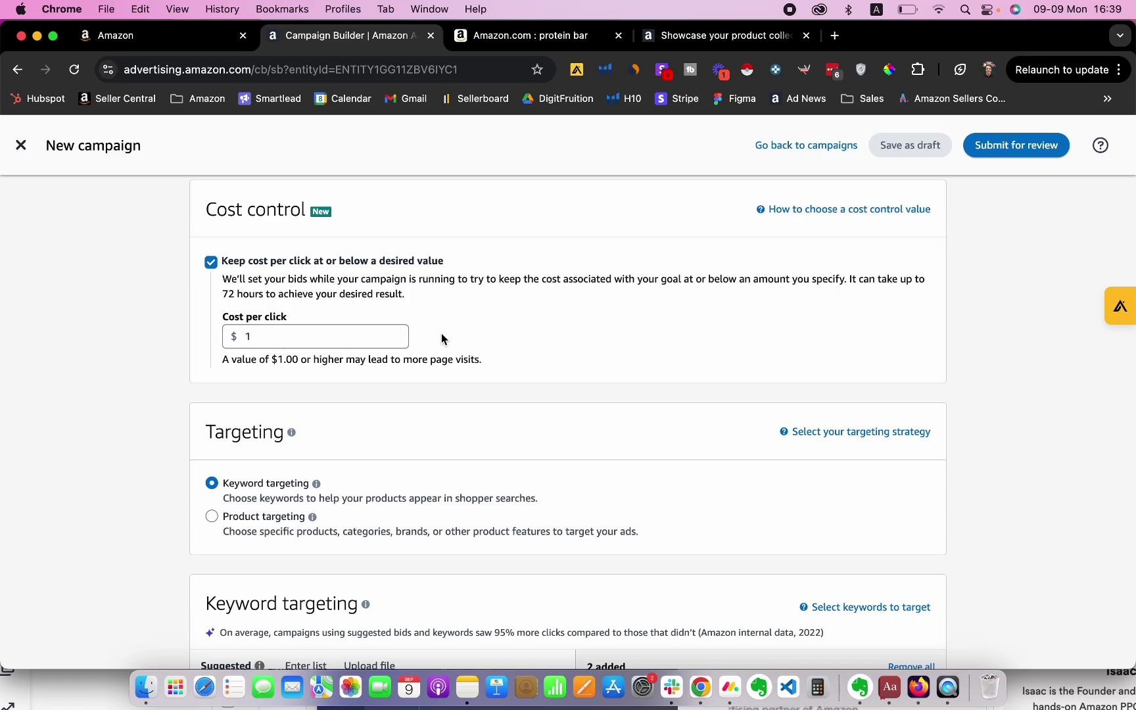
pyautogui.scroll(-1, 442, 337)
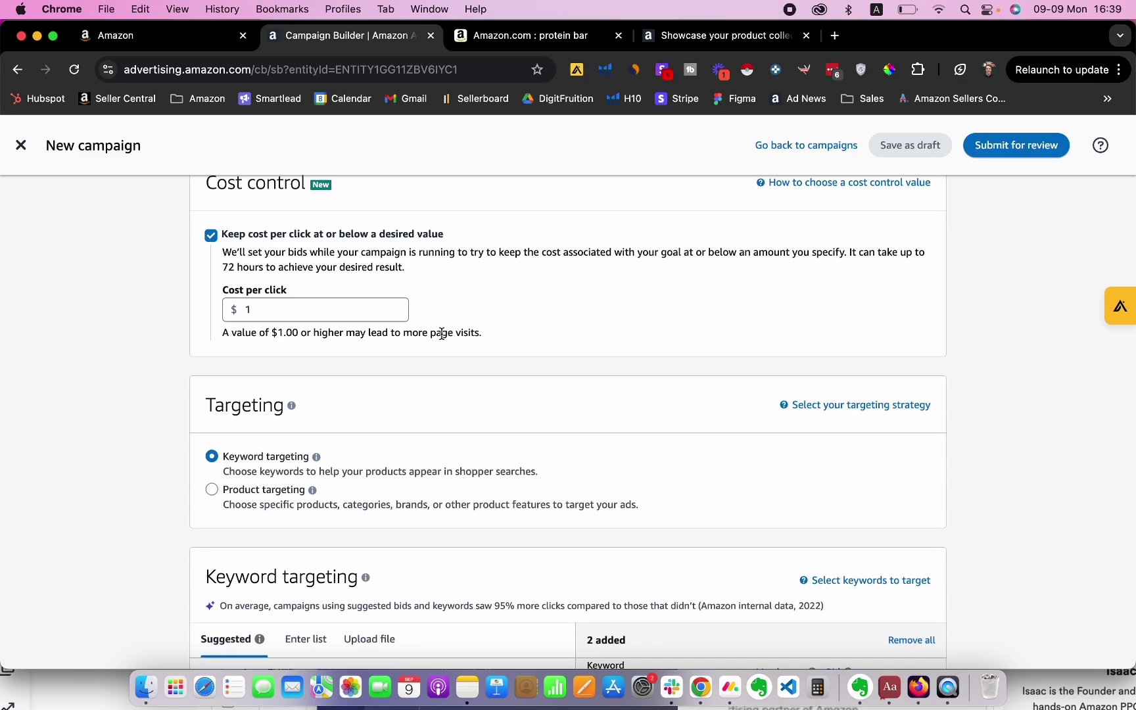
pyautogui.scroll(2, 371, 238)
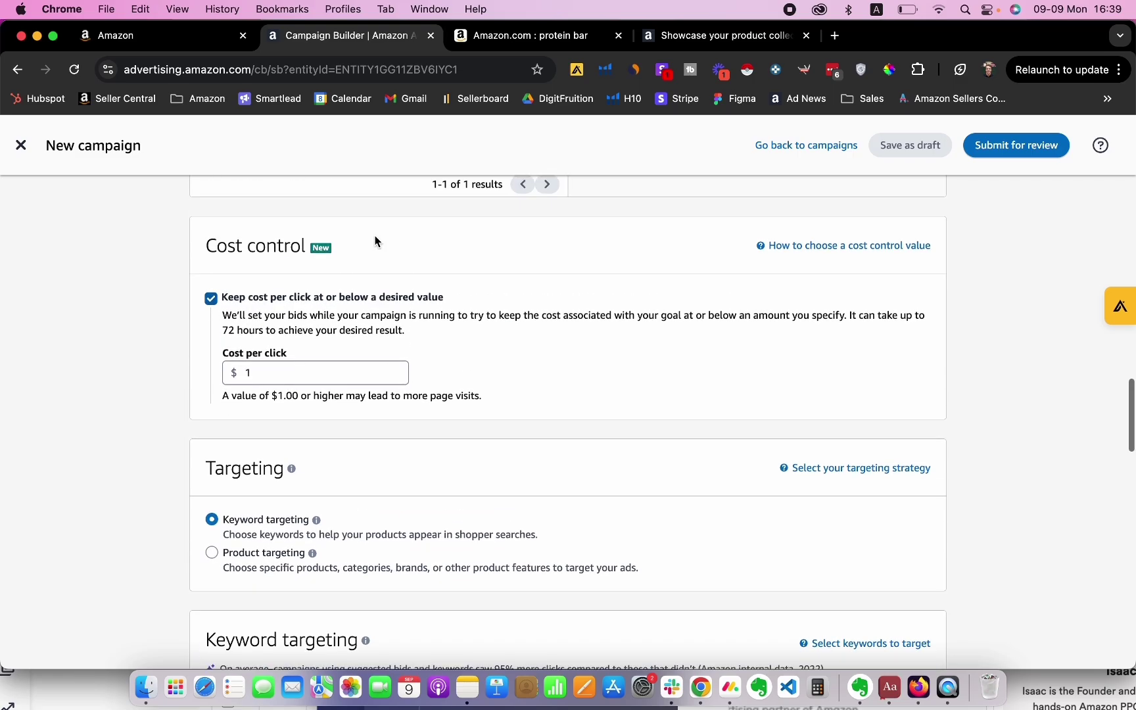
pyautogui.scroll(-3, 316, 247)
pyautogui.scroll(1, 345, 421)
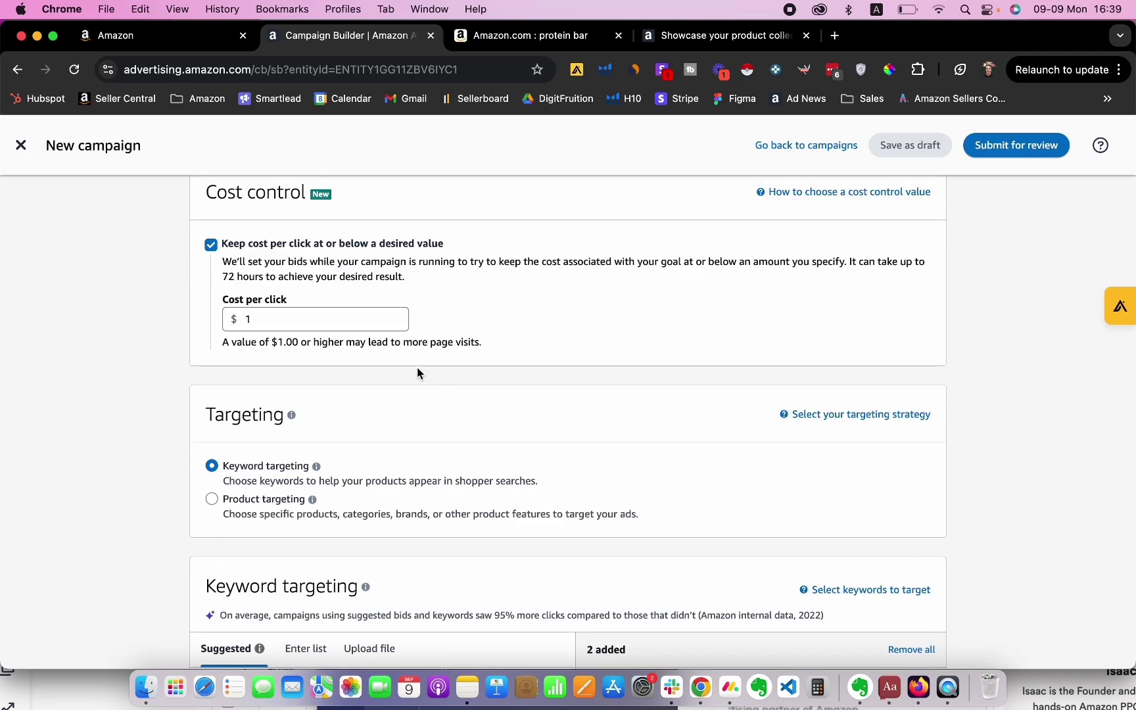
pyautogui.click(278, 327)
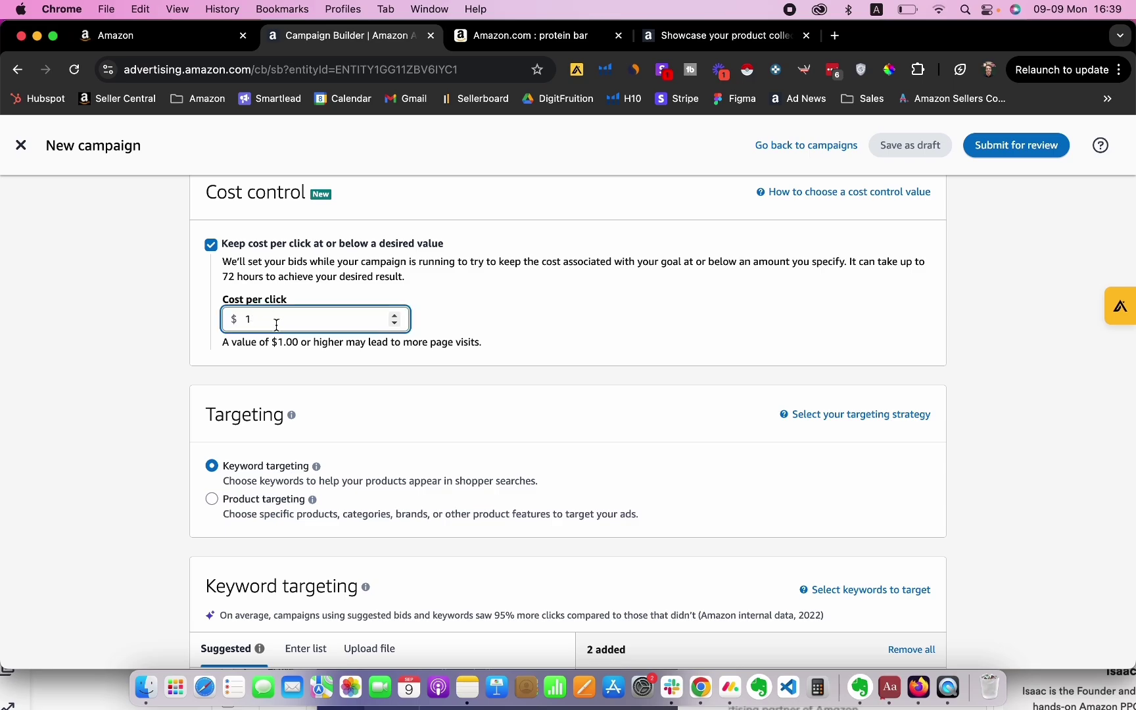
pyautogui.scroll(-1, 358, 340)
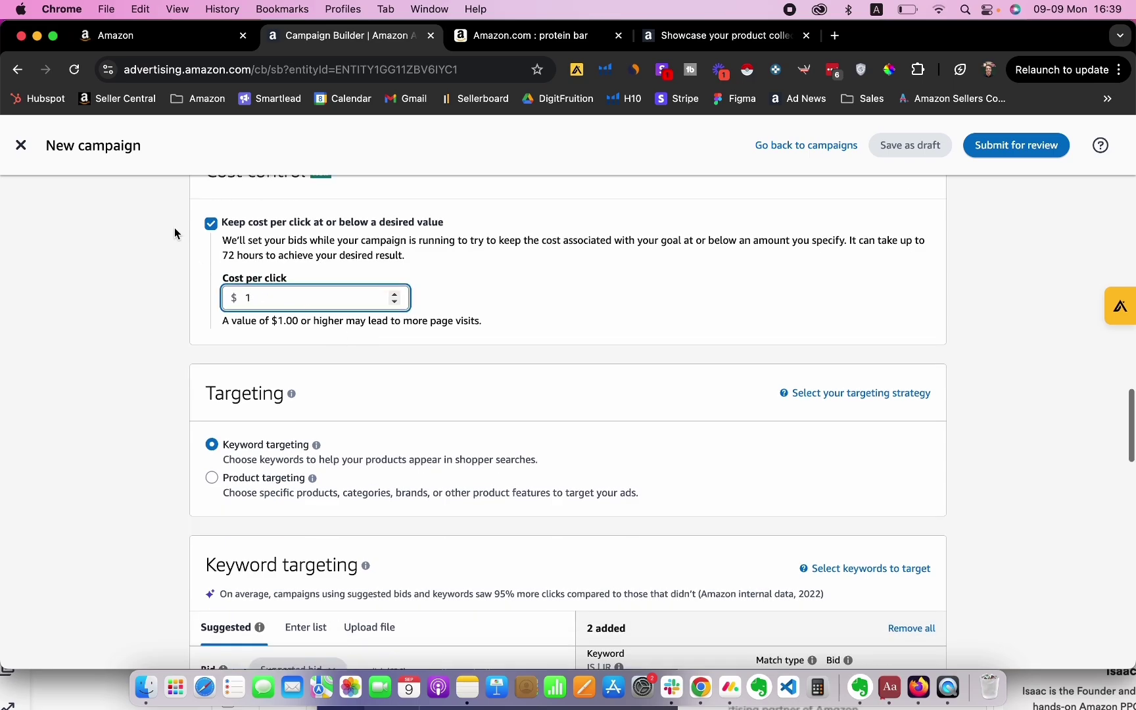
pyautogui.click(210, 224)
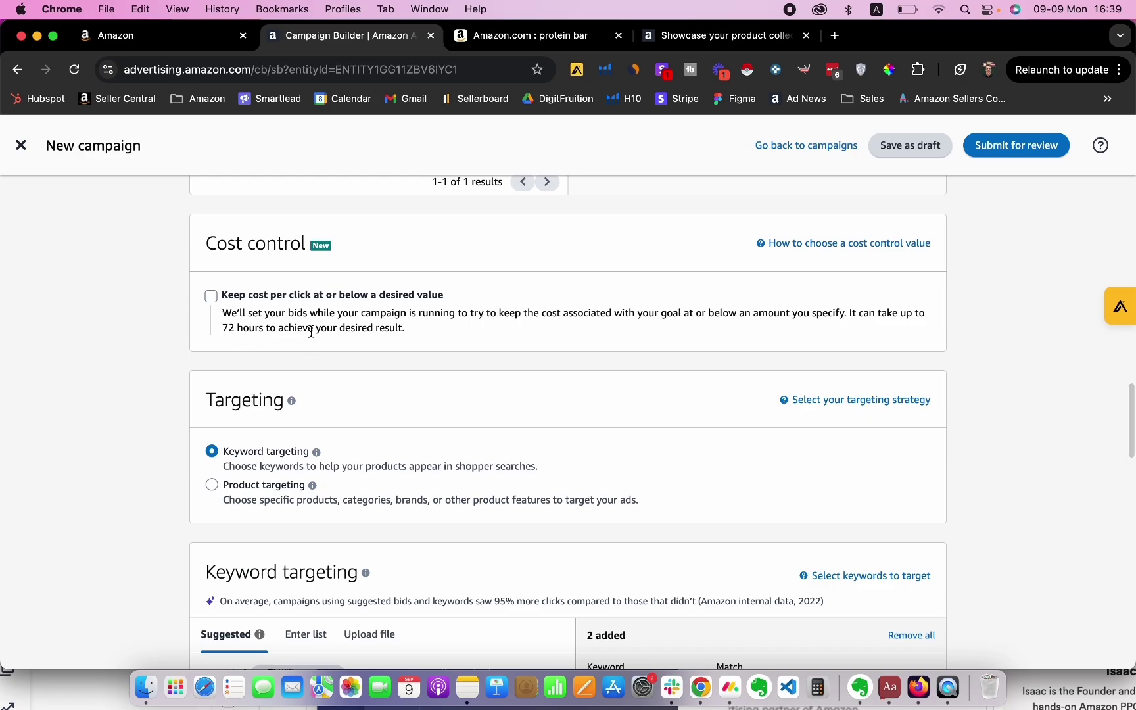
# - In keyword targeting, exclude the Broad and Phrase match types so that only Exact is selected
pyautogui.scroll(-2, 428, 328)
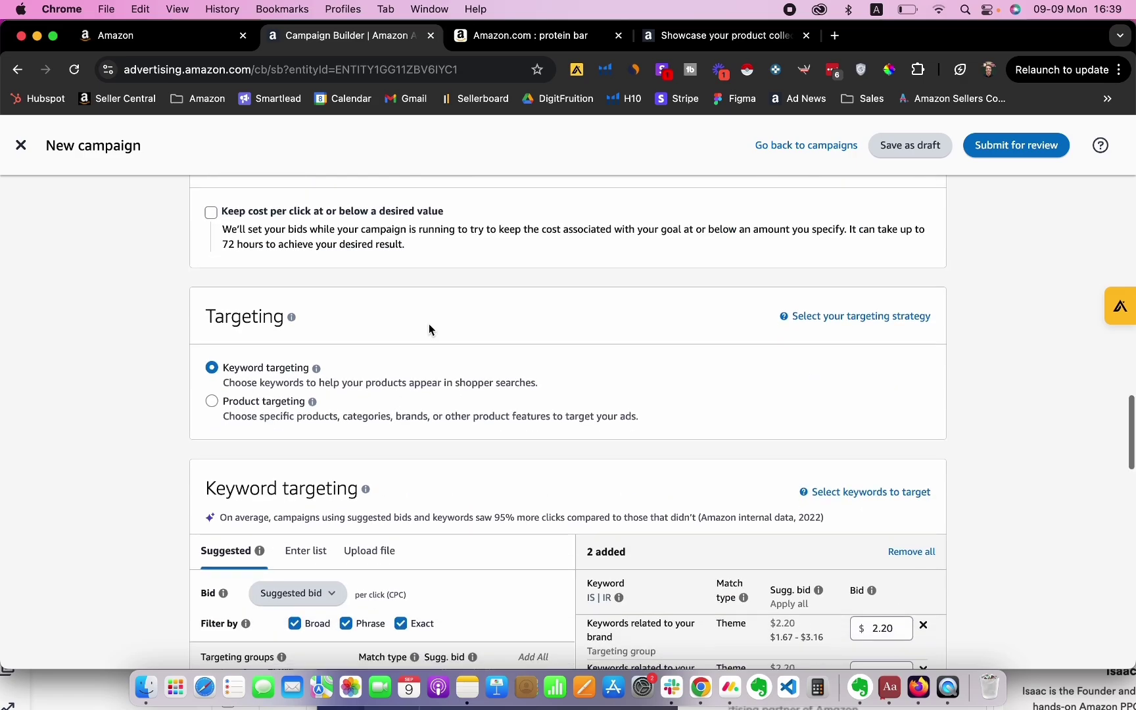
pyautogui.scroll(-8, 429, 329)
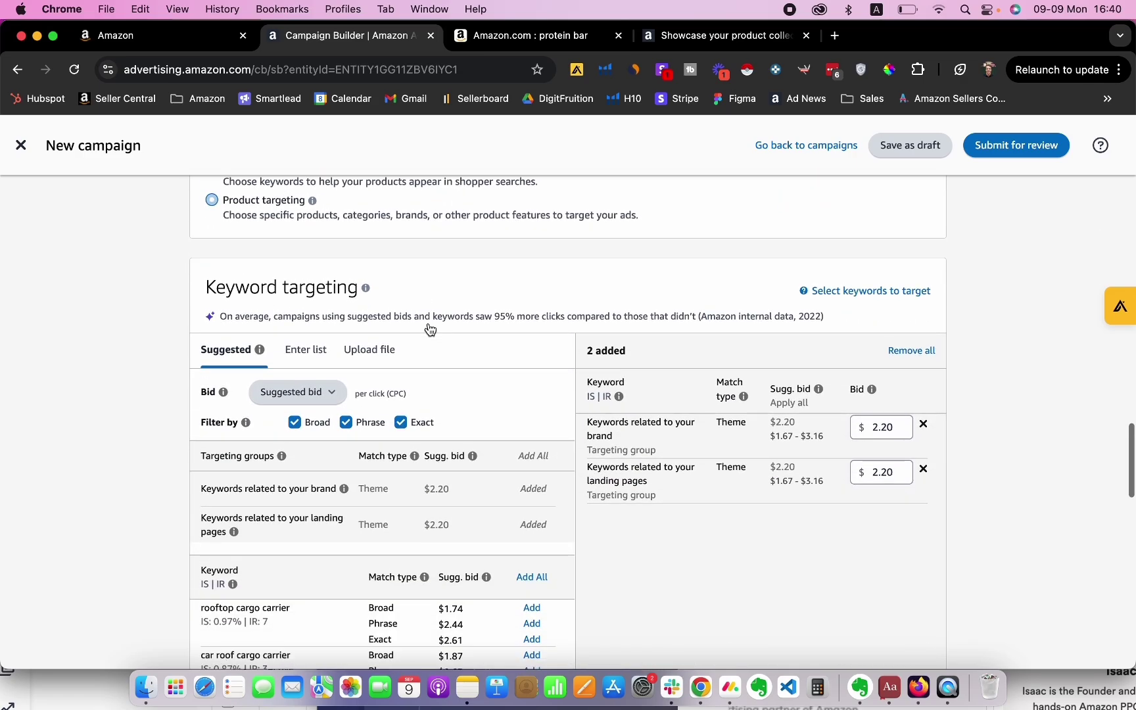
pyautogui.scroll(5, 429, 327)
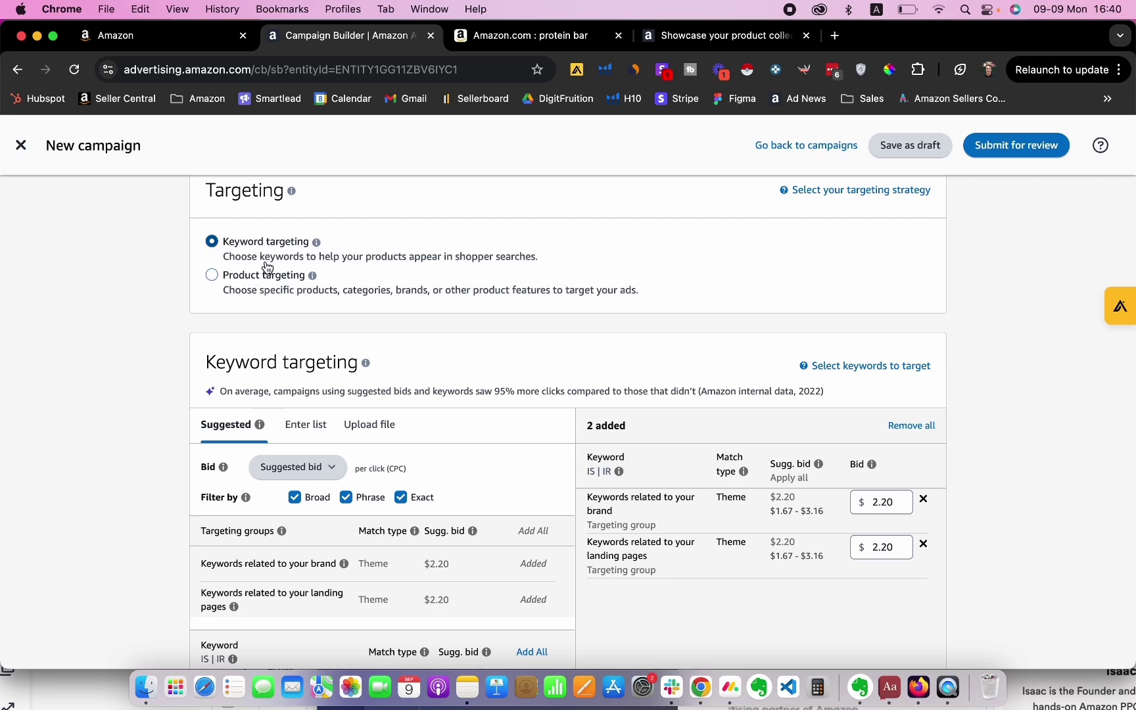
pyautogui.scroll(-6, 278, 275)
pyautogui.scroll(2, 266, 261)
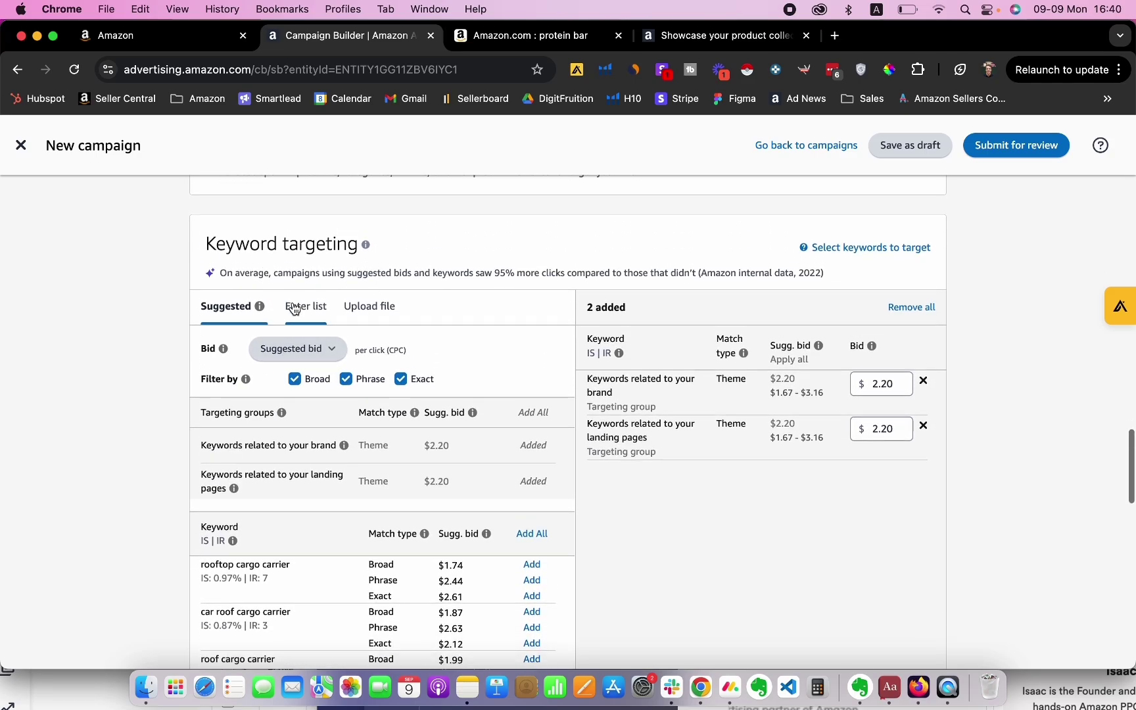
pyautogui.click(297, 301)
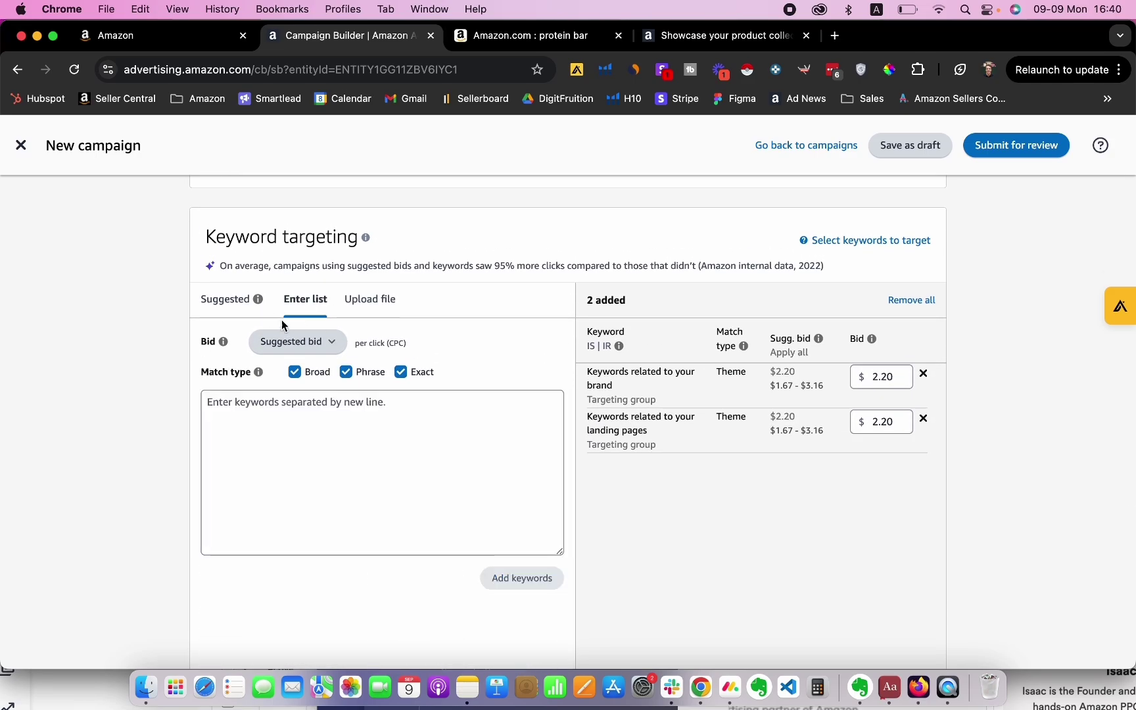
pyautogui.click(294, 373)
pyautogui.click(346, 374)
pyautogui.click(343, 423)
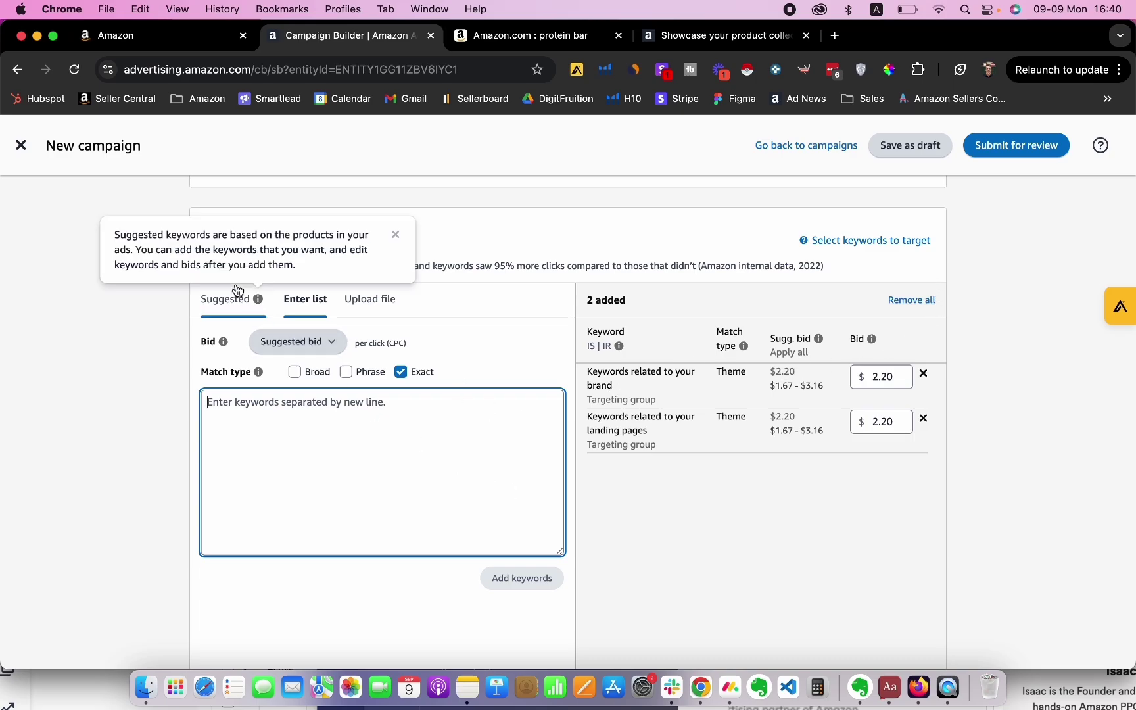
# - Examine the suggested exact-match keywords with their impression share, impression rank and suggested bids
pyautogui.click(253, 306)
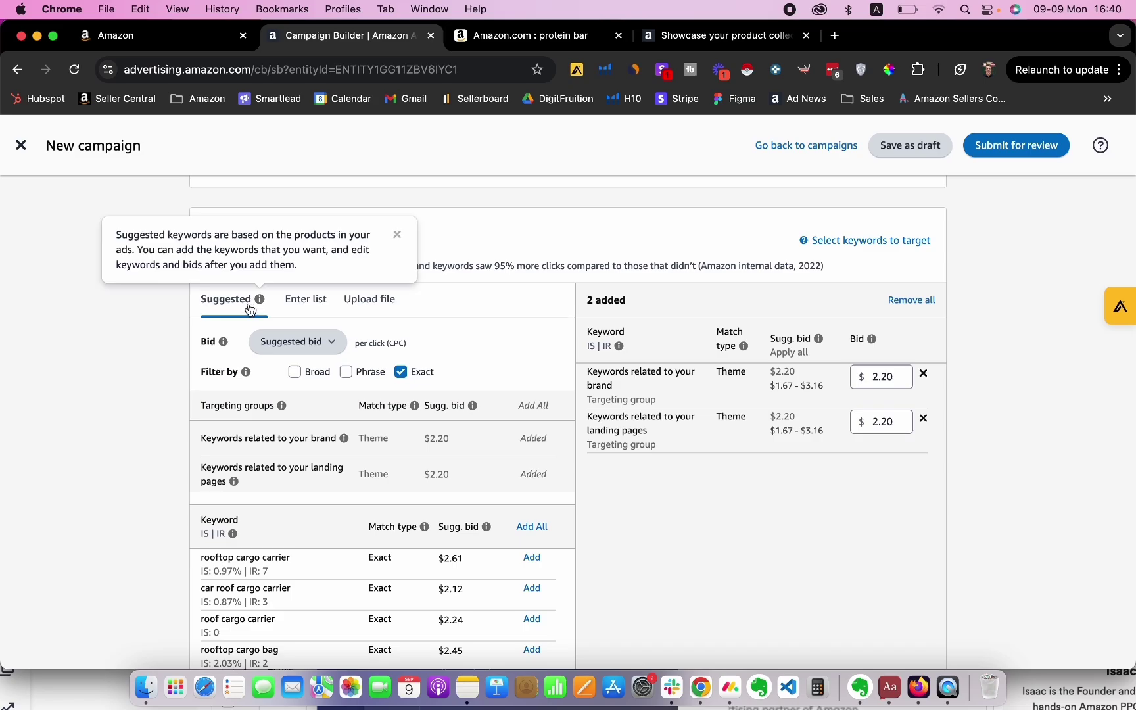
pyautogui.scroll(-3, 285, 323)
pyautogui.scroll(-1, 356, 296)
pyautogui.scroll(-3, 406, 376)
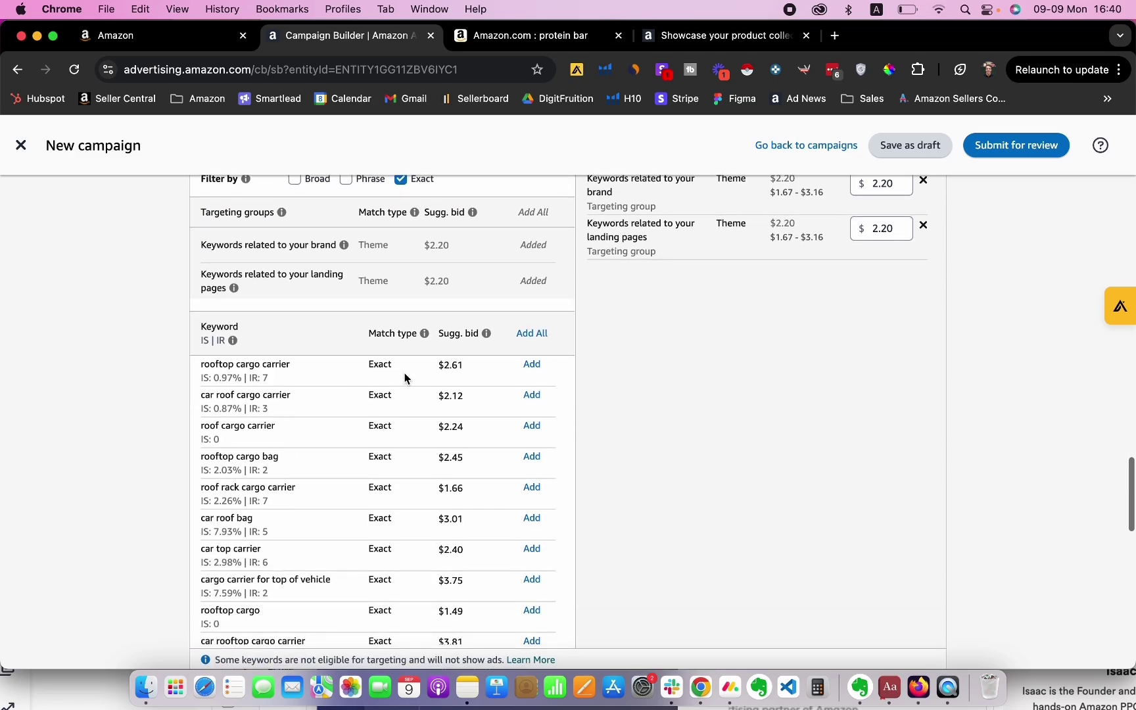
pyautogui.scroll(4, 406, 380)
pyautogui.scroll(-4, 624, 398)
pyautogui.scroll(-3, 558, 427)
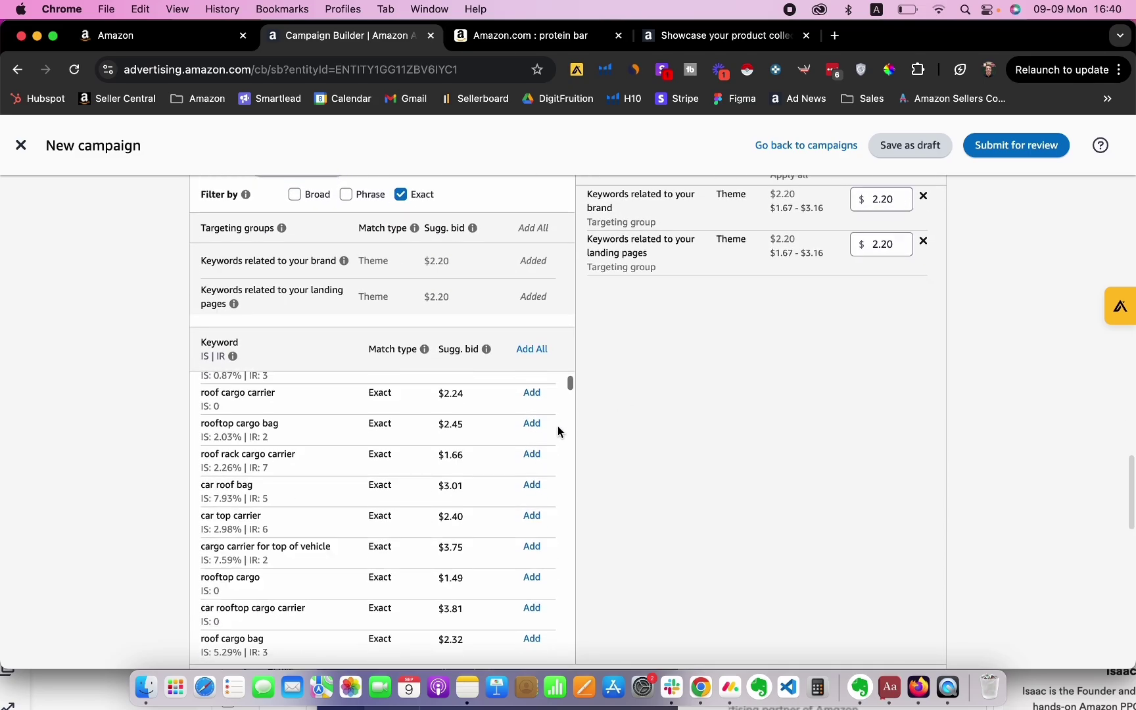
pyautogui.scroll(3, 434, 464)
pyautogui.scroll(-2, 630, 449)
pyautogui.scroll(2, 612, 444)
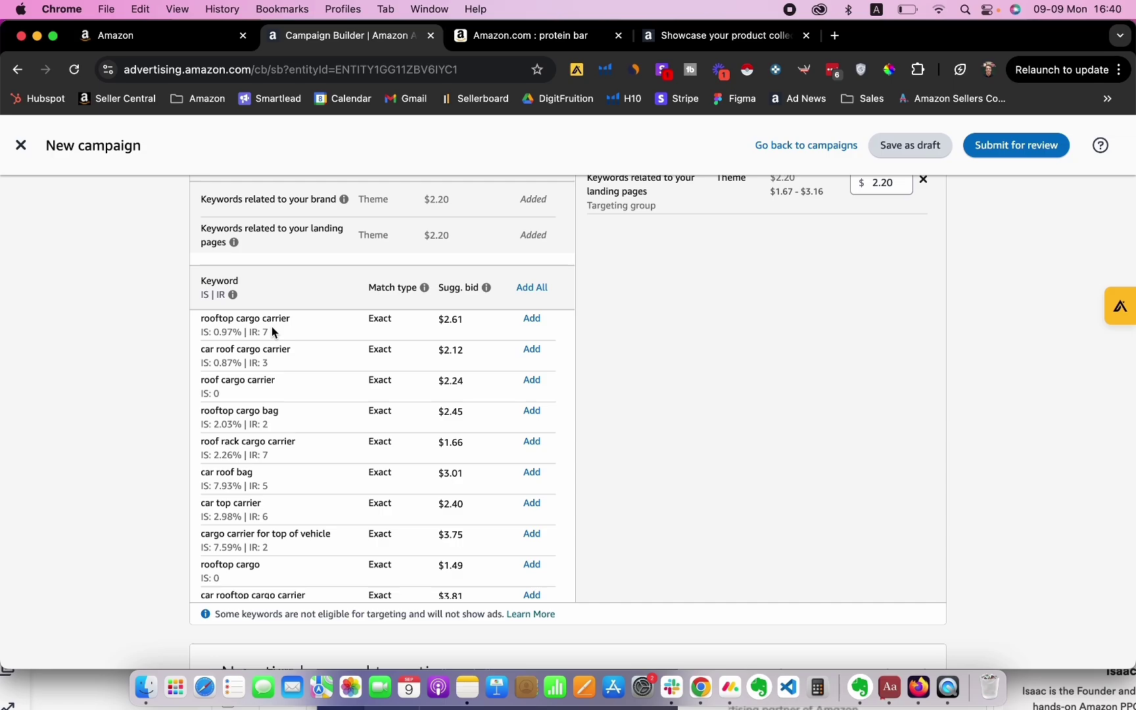
pyautogui.scroll(-2, 351, 375)
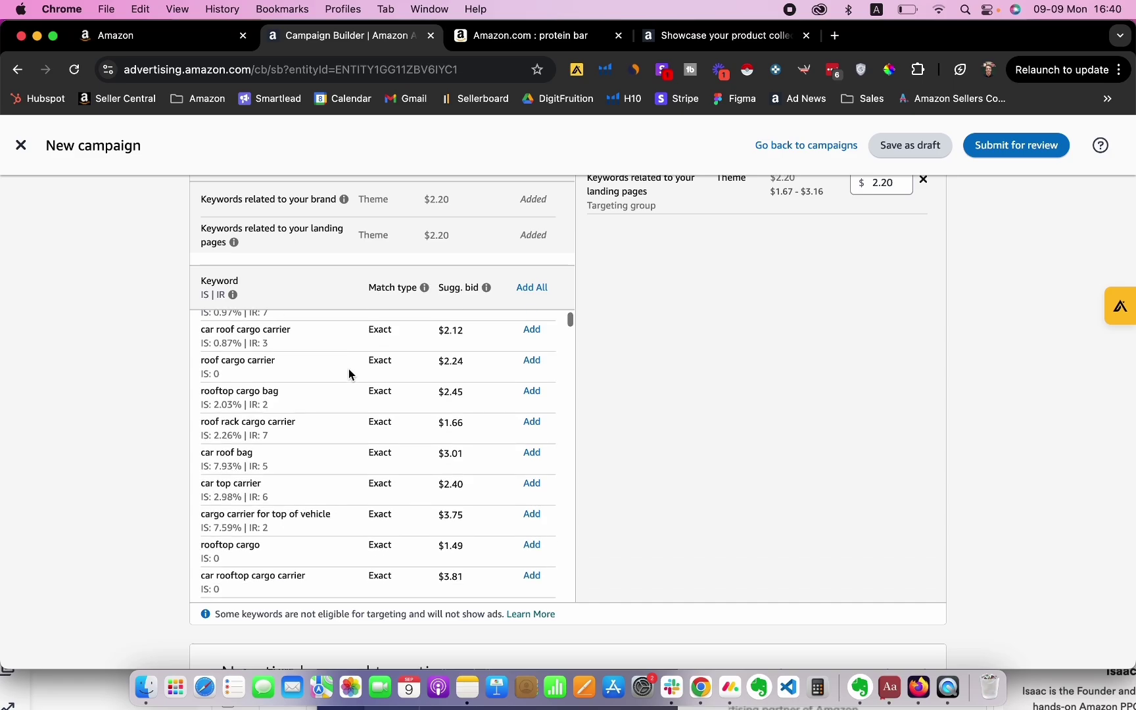
pyautogui.scroll(2, 437, 366)
pyautogui.scroll(-3, 613, 322)
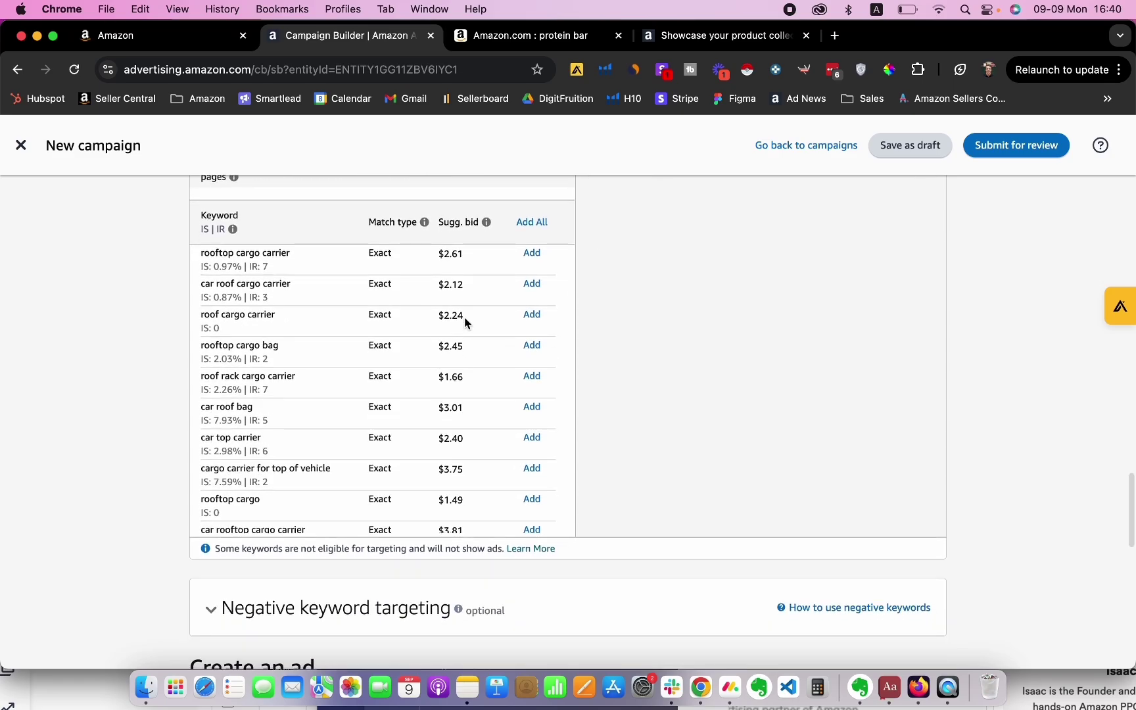
# - Add the exact keywords rooftop cargo carrier, car roof cargo carrier, roof cargo carrier, rooftop cargo bag and roof rack cargo carrier at their suggested bids
pyautogui.click(531, 255)
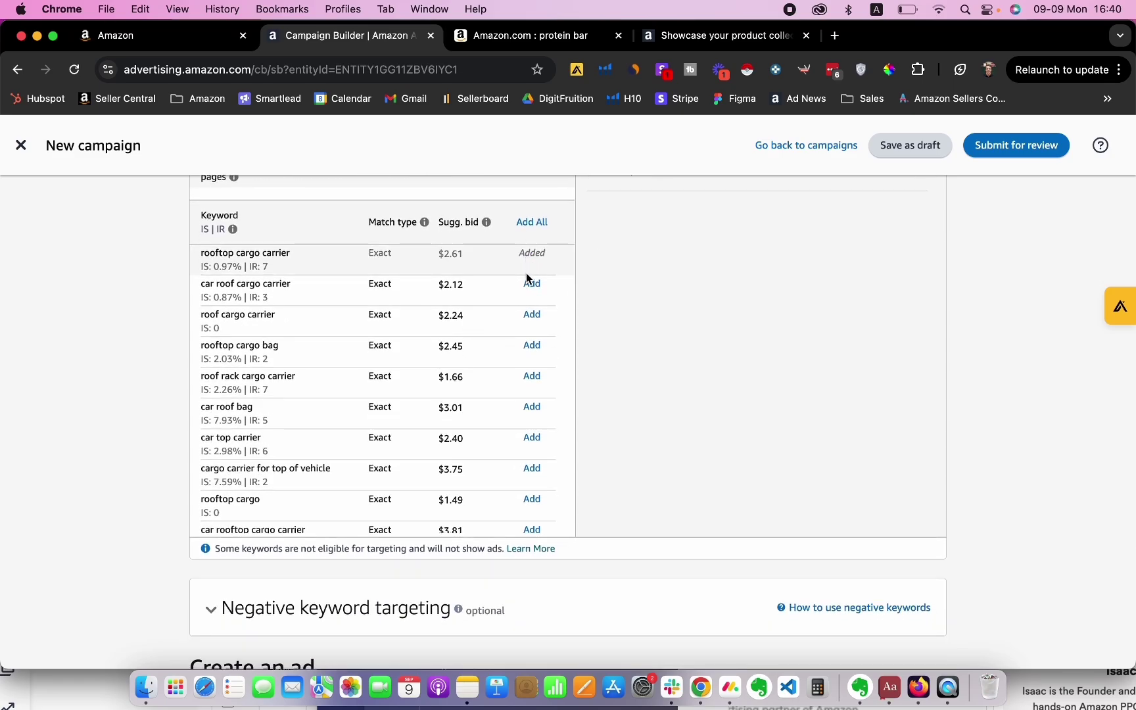
pyautogui.click(530, 285)
pyautogui.click(533, 317)
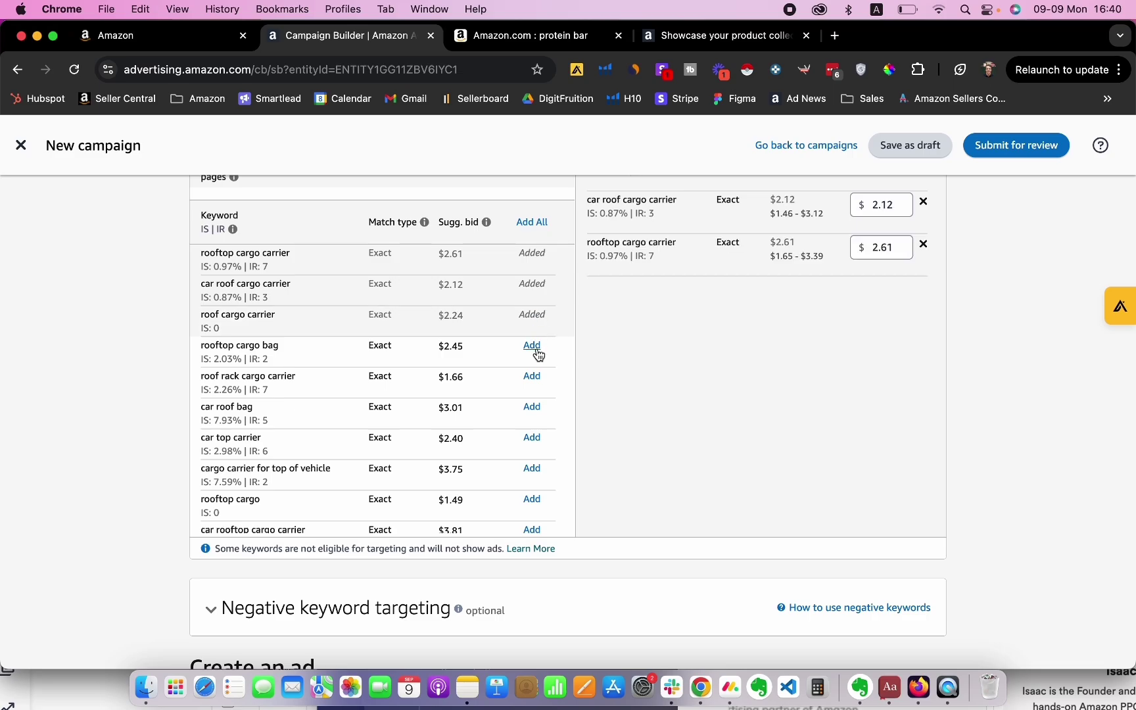
pyautogui.click(534, 348)
pyautogui.click(532, 378)
# - Remove the theme targeting groups for keywords related to your brand and keywords related to your landing pages from the added targets
pyautogui.scroll(5, 685, 384)
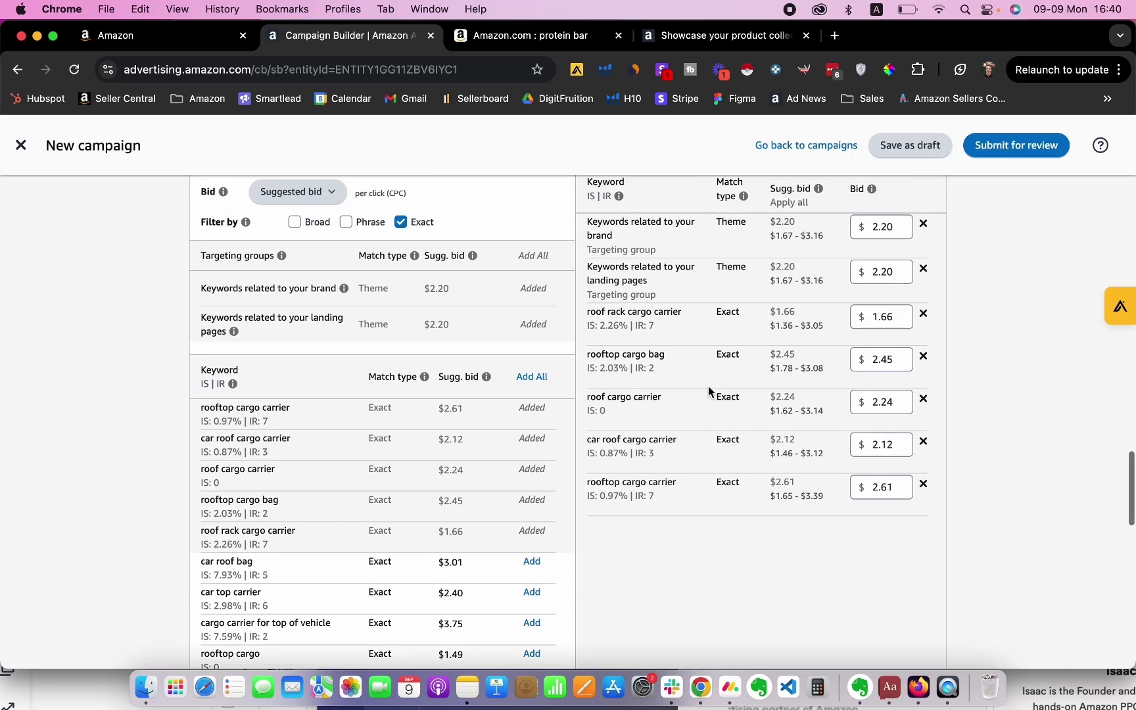
pyautogui.moveTo(585, 246); pyautogui.dragTo(615, 254)
pyautogui.click(615, 252)
pyautogui.scroll(1, 618, 257)
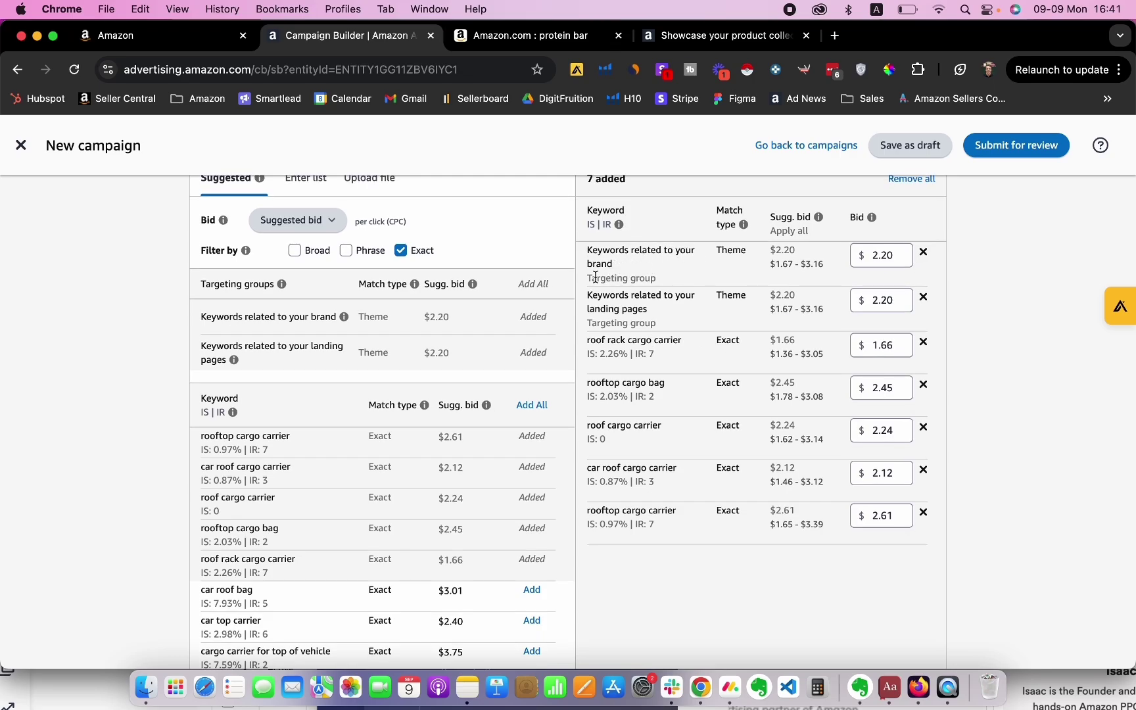
pyautogui.moveTo(598, 301); pyautogui.dragTo(651, 309)
pyautogui.click(819, 284)
pyautogui.click(924, 295)
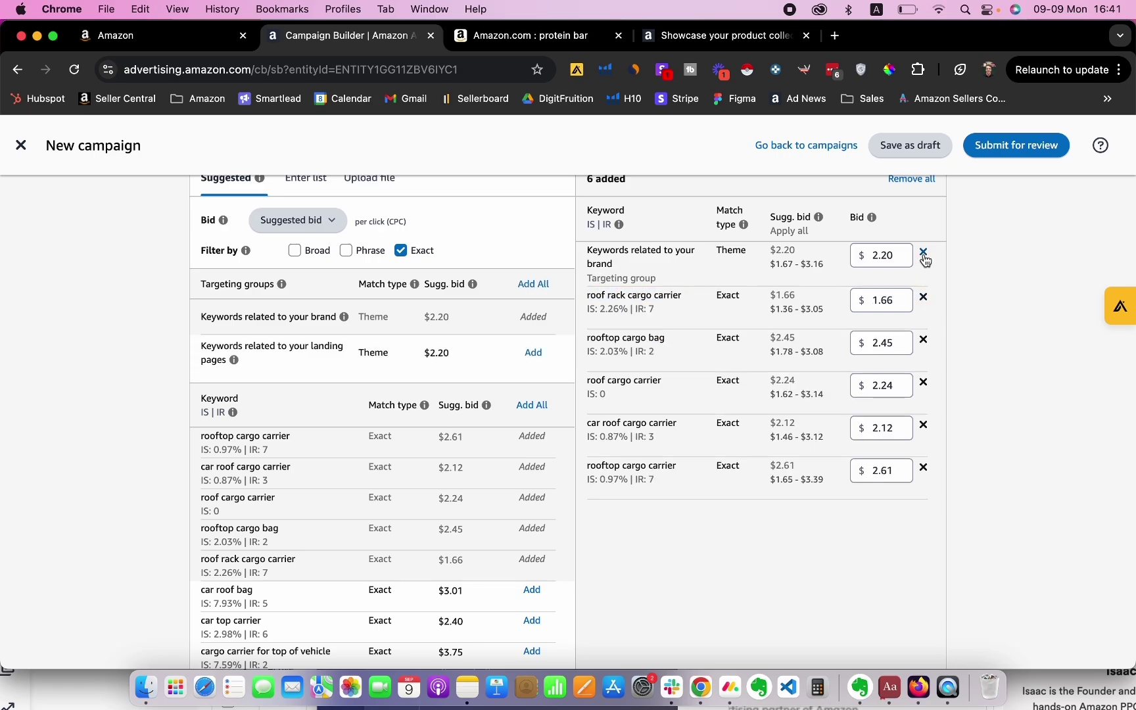
pyautogui.click(924, 253)
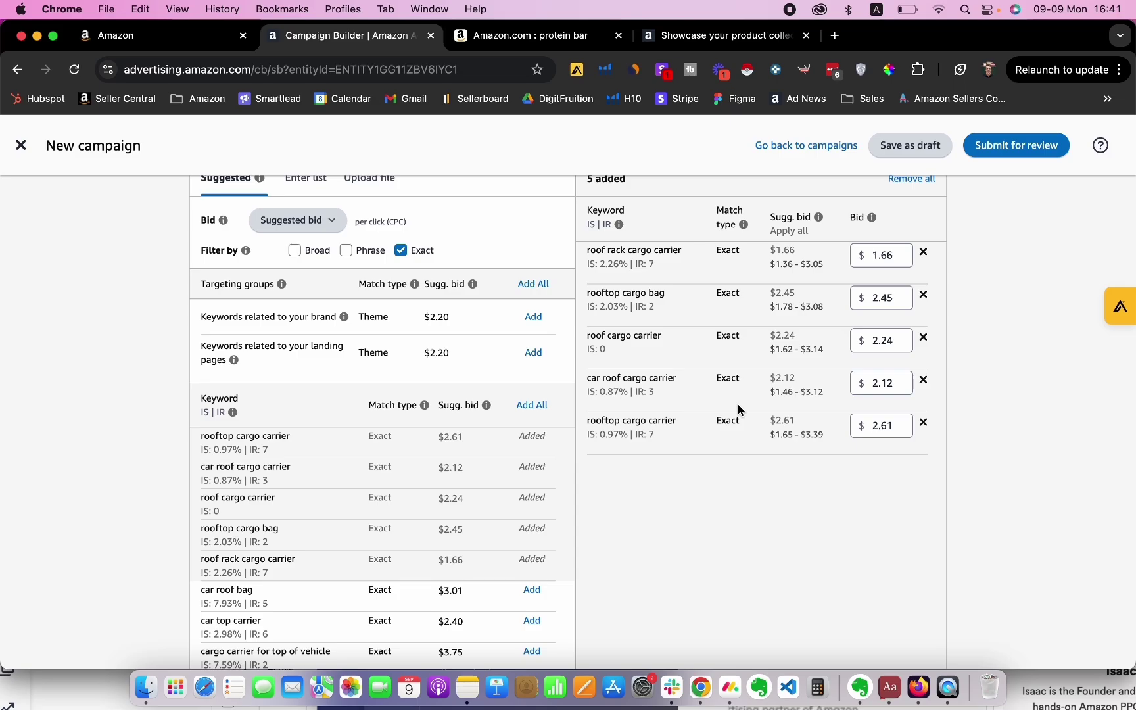
# - Compare the added exact keywords with the remaining suggestions, checking relevance, impression share and suggested bids
pyautogui.scroll(2, 646, 489)
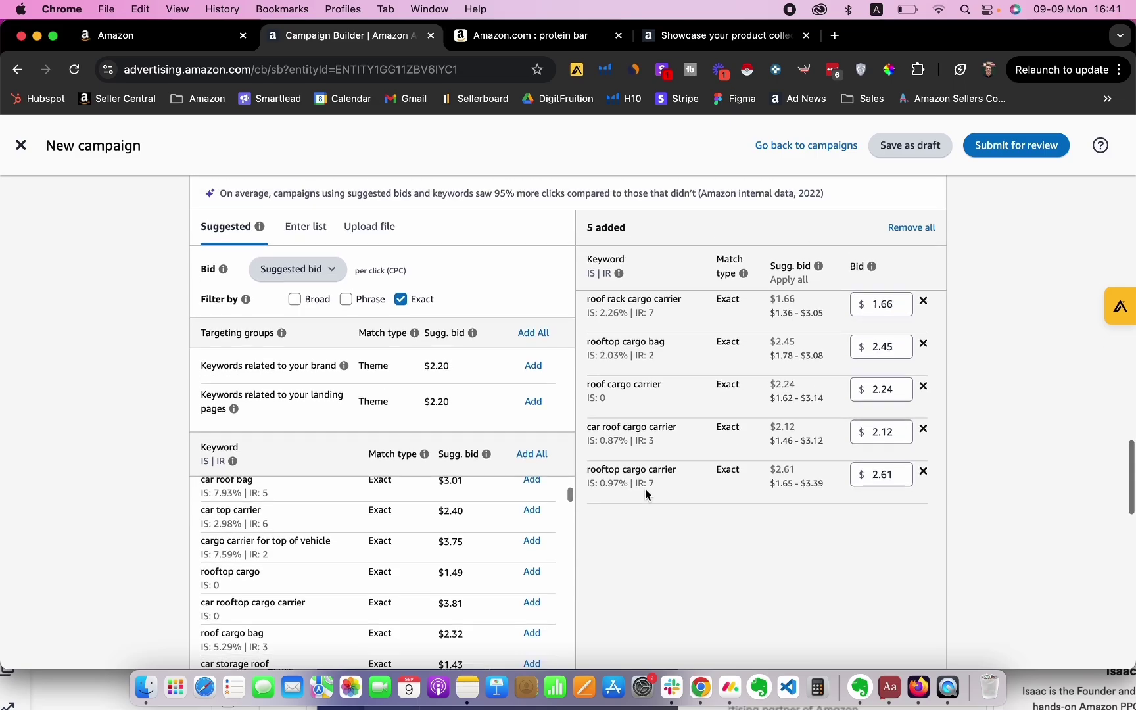
pyautogui.scroll(-5, 130, 527)
pyautogui.scroll(5, 284, 452)
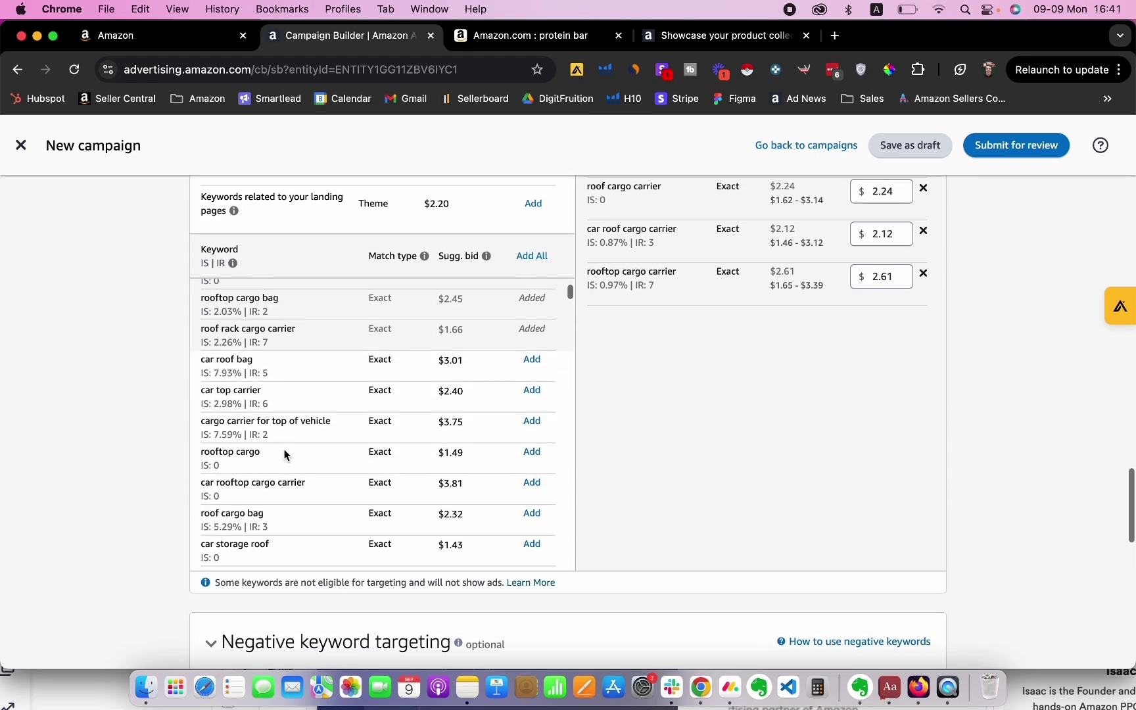
pyautogui.scroll(3, 386, 437)
pyautogui.scroll(-4, 639, 468)
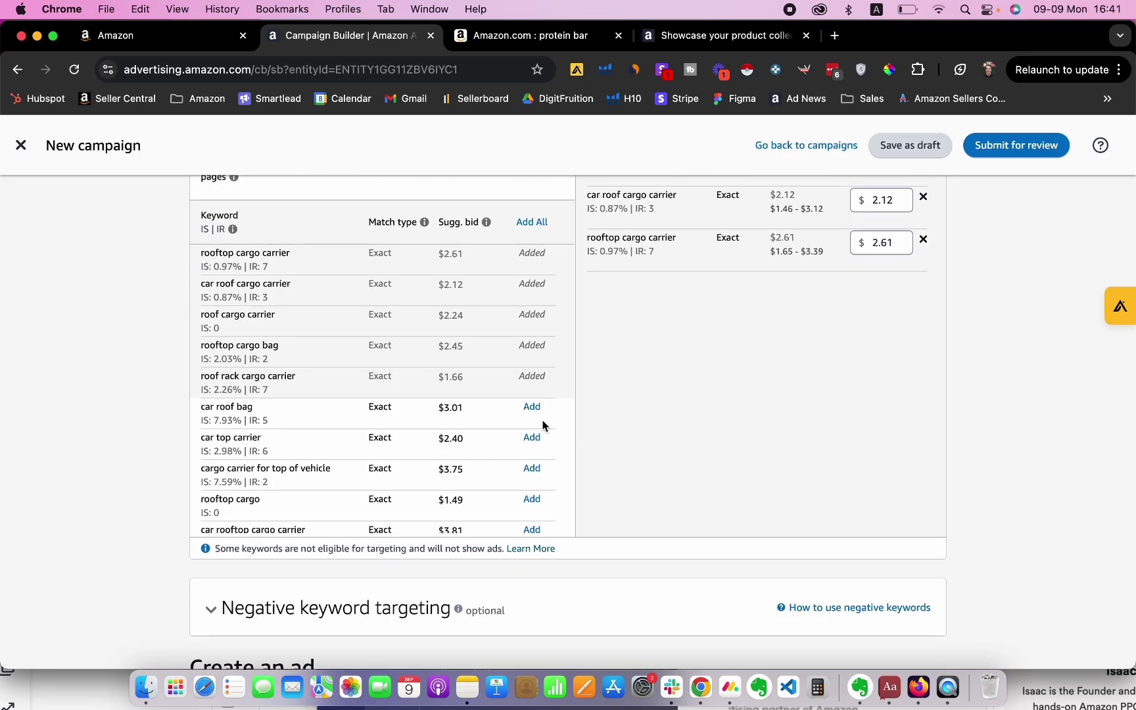
pyautogui.scroll(1, 552, 420)
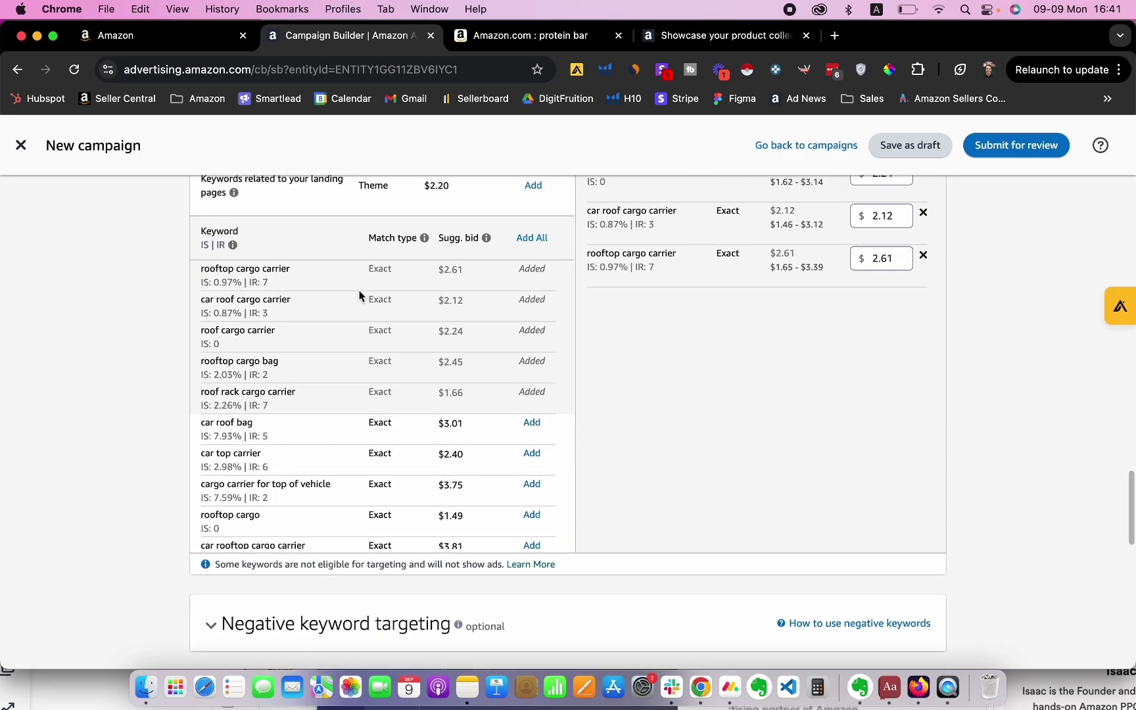
pyautogui.scroll(4, 359, 314)
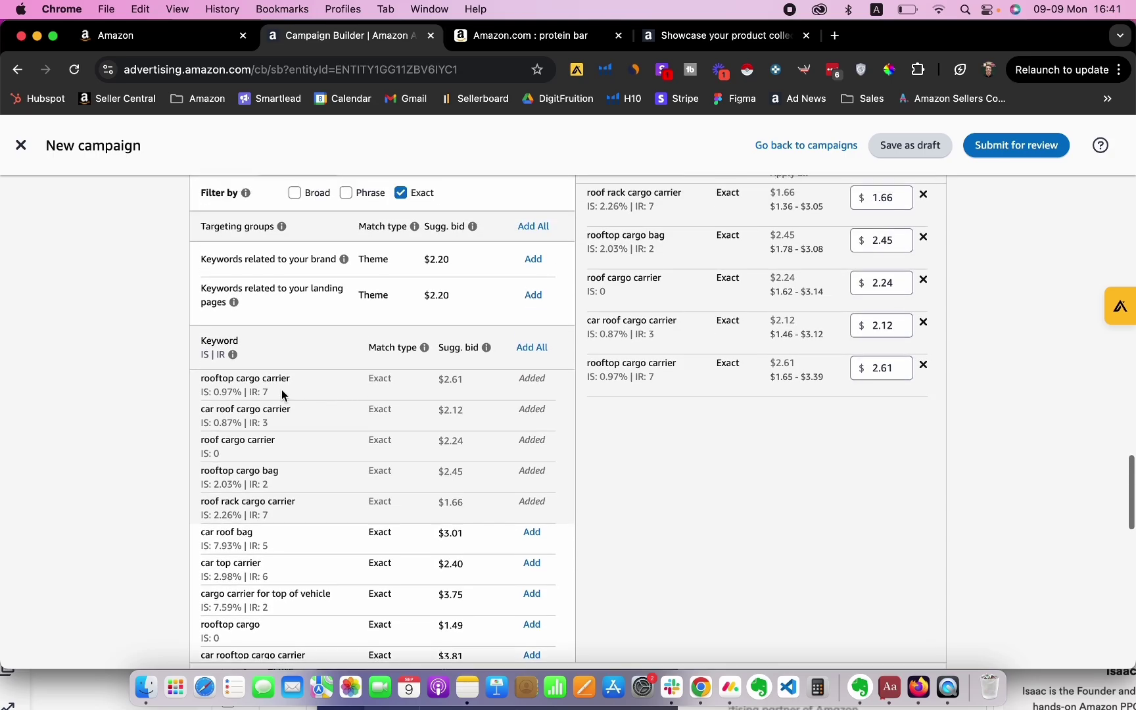
pyautogui.scroll(-2, 282, 393)
pyautogui.scroll(2, 282, 394)
pyautogui.scroll(-3, 615, 553)
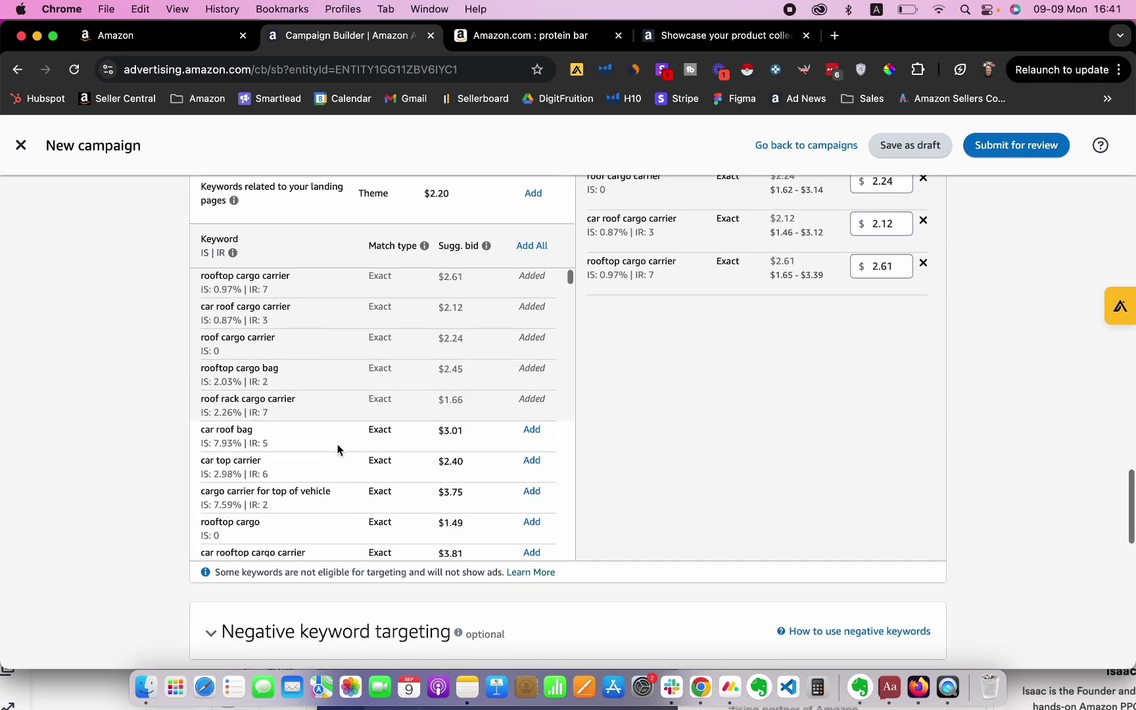
# - Look through the rest of the suggested exact-match keywords with their impression shares, ranks and suggested bids
pyautogui.scroll(-5, 338, 449)
pyautogui.scroll(-4, 394, 434)
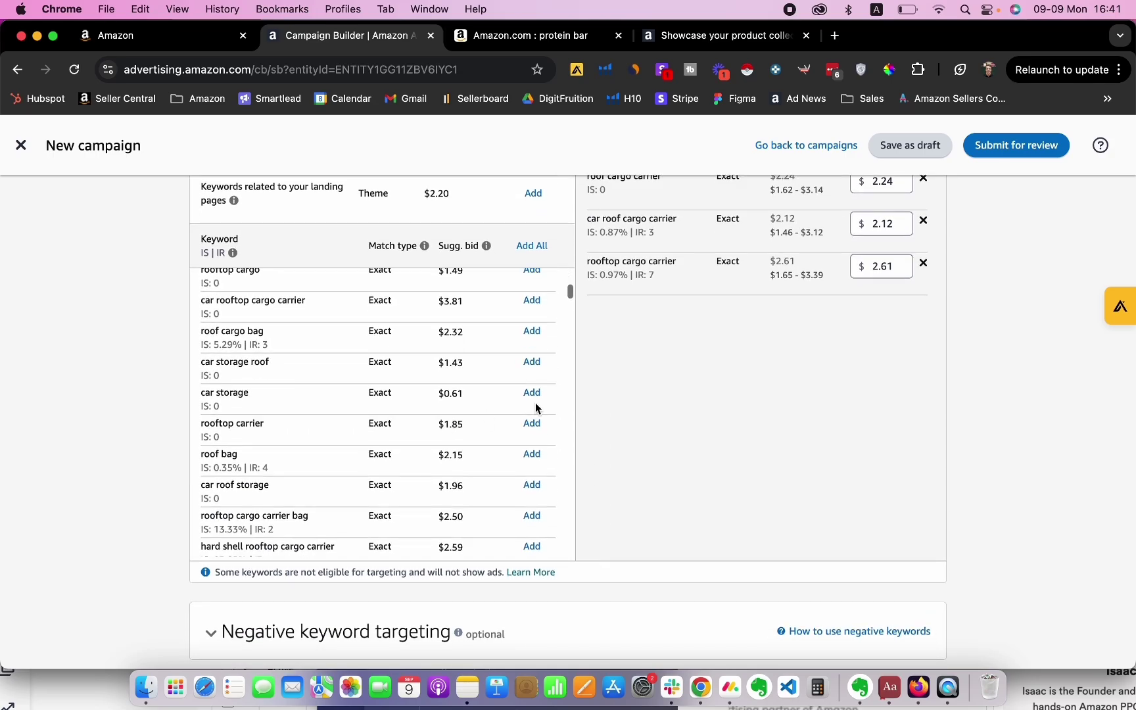
pyautogui.scroll(-4, 536, 407)
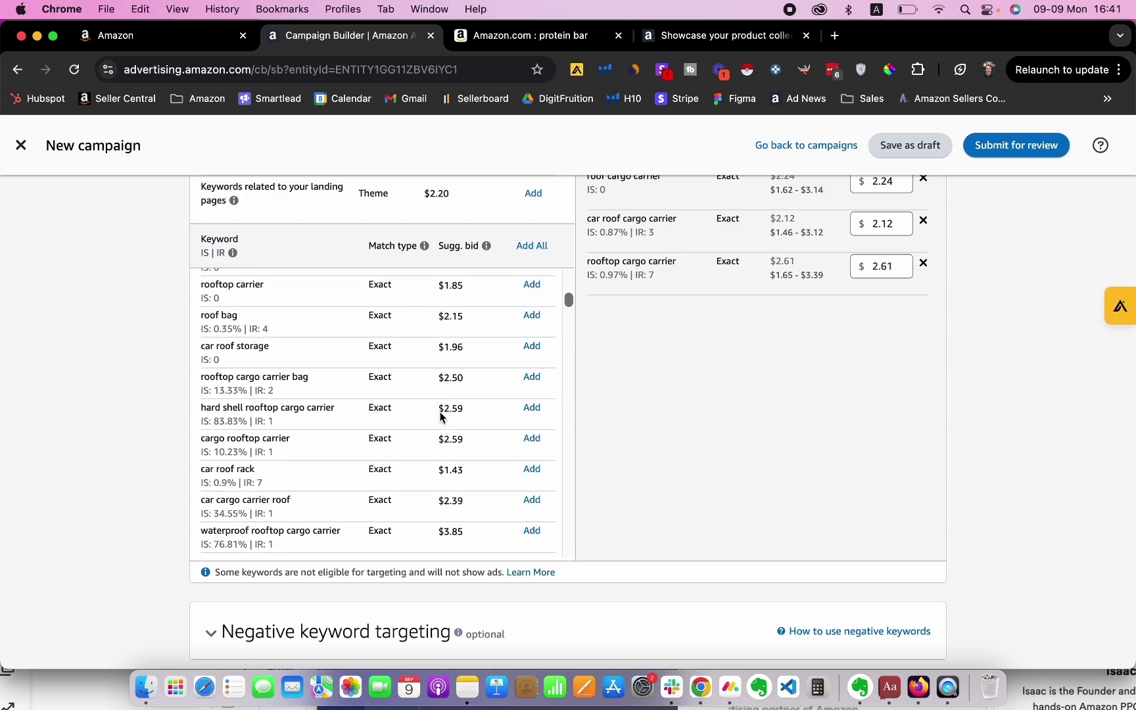
pyautogui.scroll(-1, 404, 524)
pyautogui.scroll(4, 550, 426)
pyautogui.scroll(2, 682, 388)
pyautogui.scroll(-8, 683, 388)
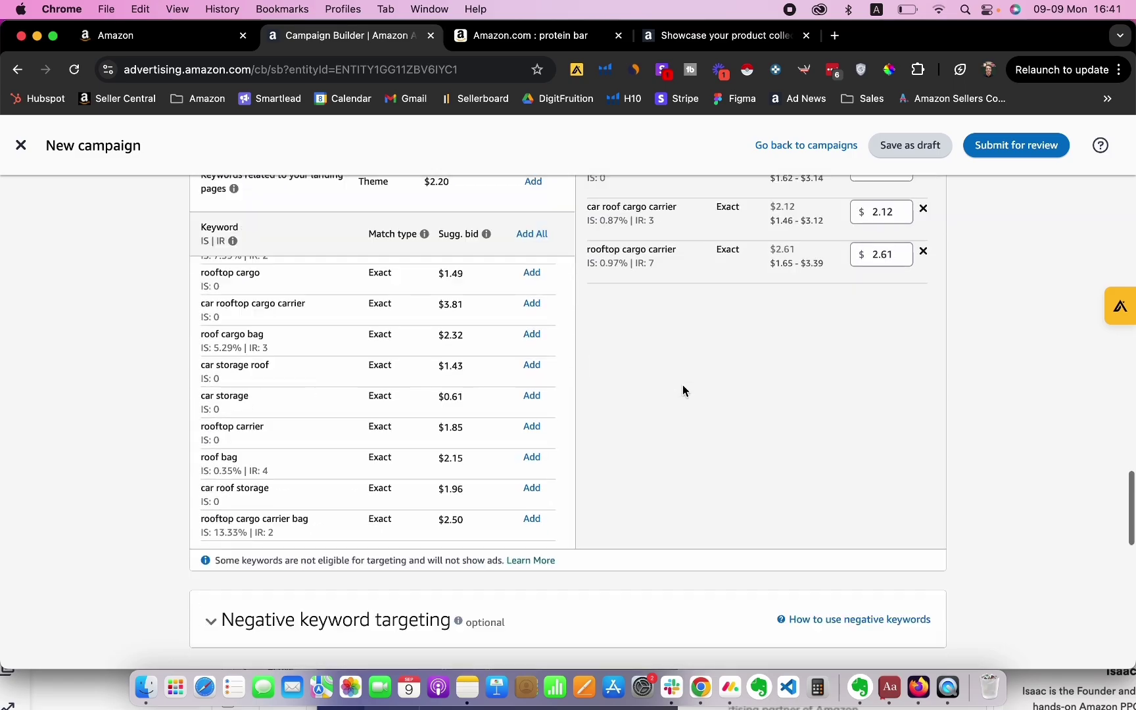
# - Replace the default ad name with Video 1
pyautogui.scroll(-2, 592, 310)
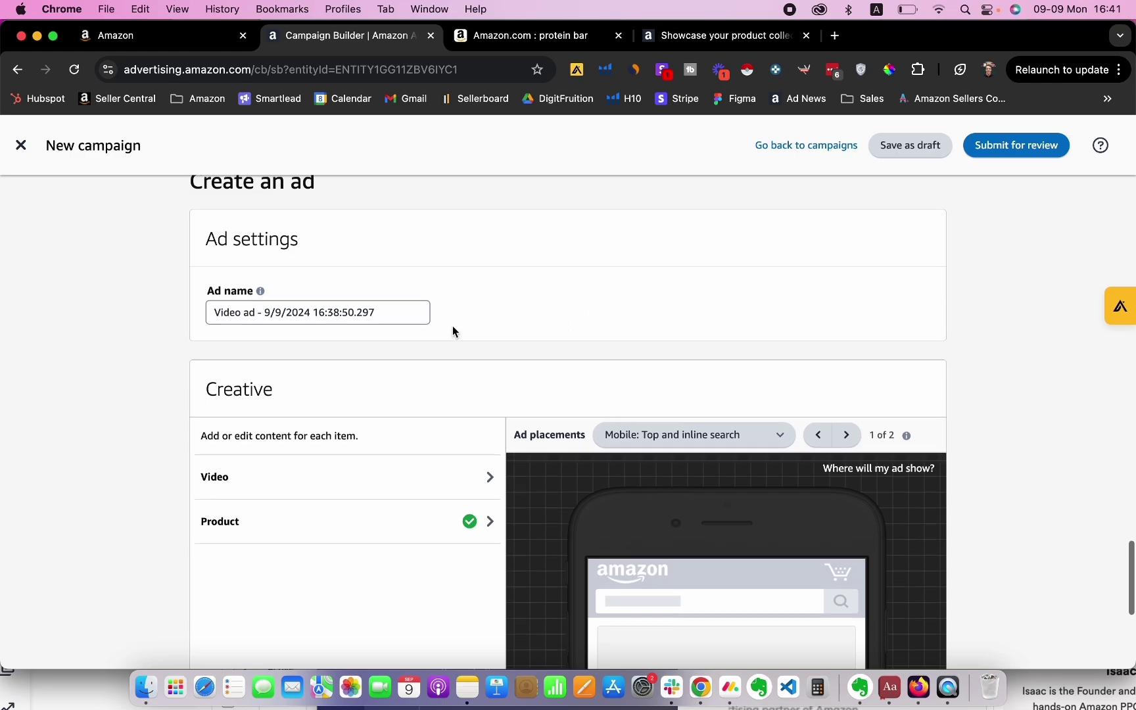
pyautogui.tripleClick(368, 329)
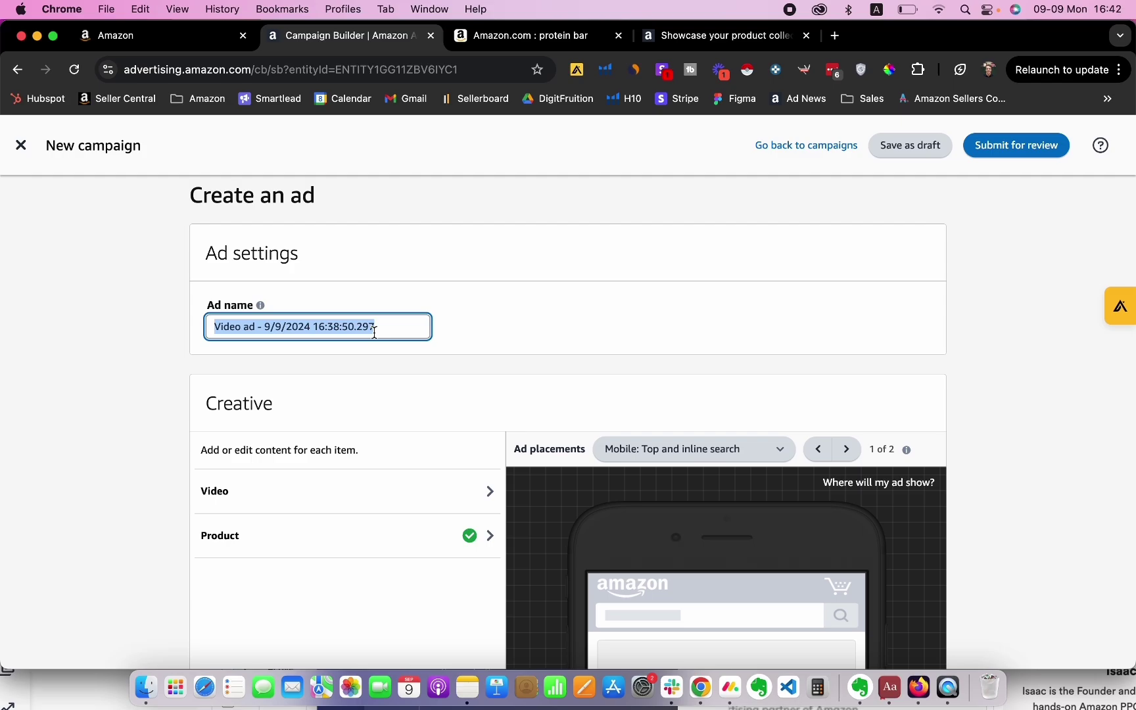
pyautogui.write('Video 1')
pyautogui.click(432, 265)
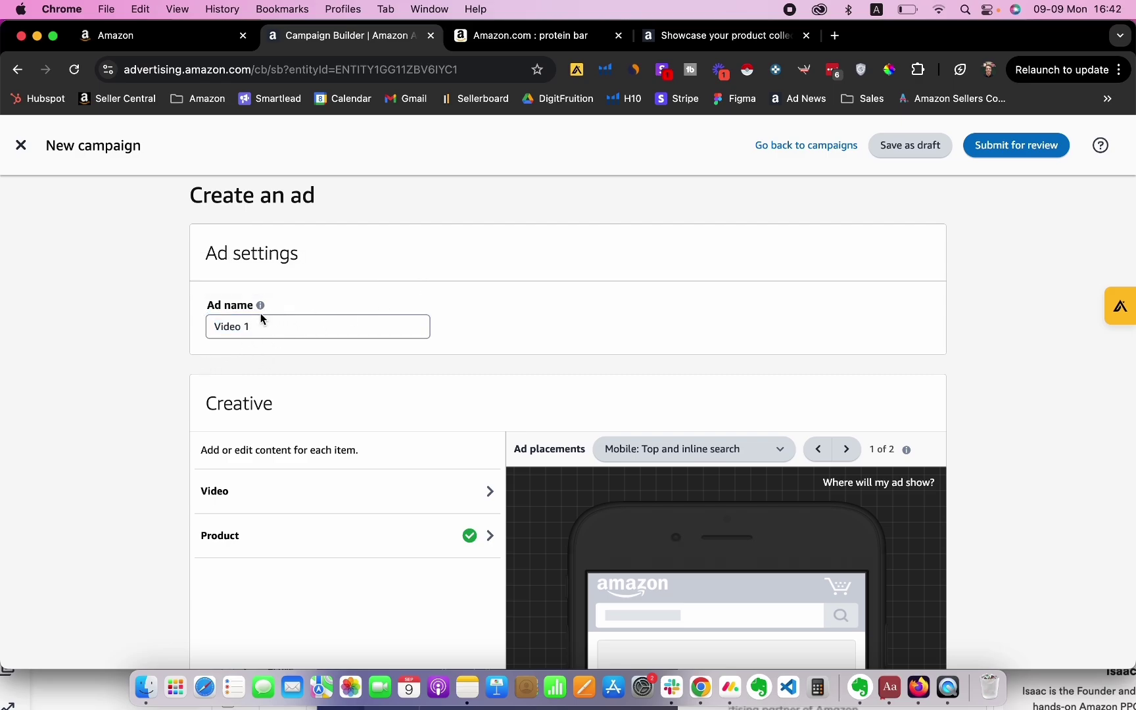
pyautogui.moveTo(278, 329); pyautogui.dragTo(211, 328)
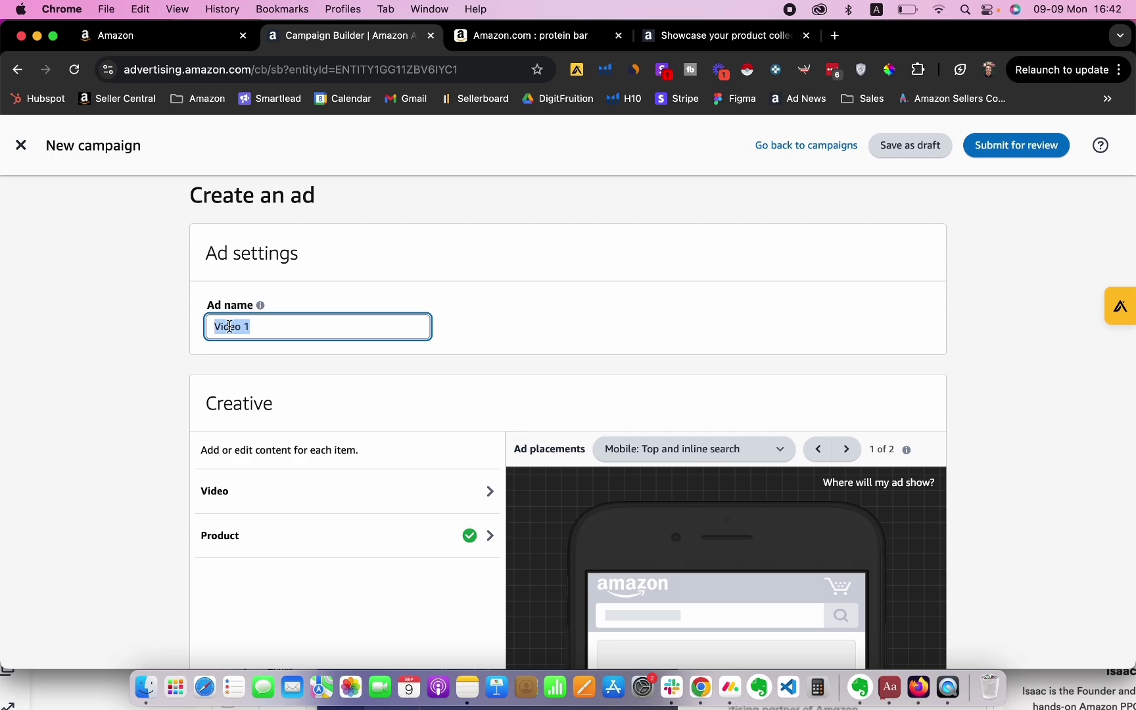
pyautogui.click(249, 327)
# - Clear the ad name, open the creative's Video section and enter the ad name again as Video 1
pyautogui.scroll(-2, 316, 396)
pyautogui.scroll(1, 355, 368)
pyautogui.scroll(-1, 355, 367)
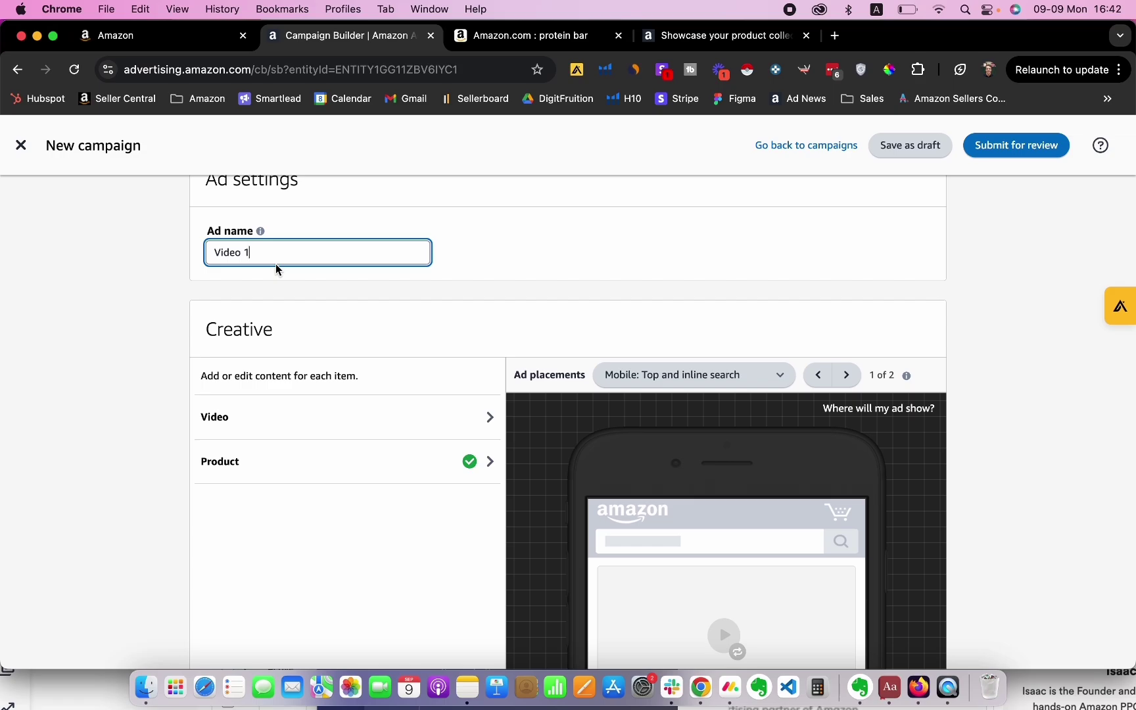
pyautogui.scroll(-1, 277, 266)
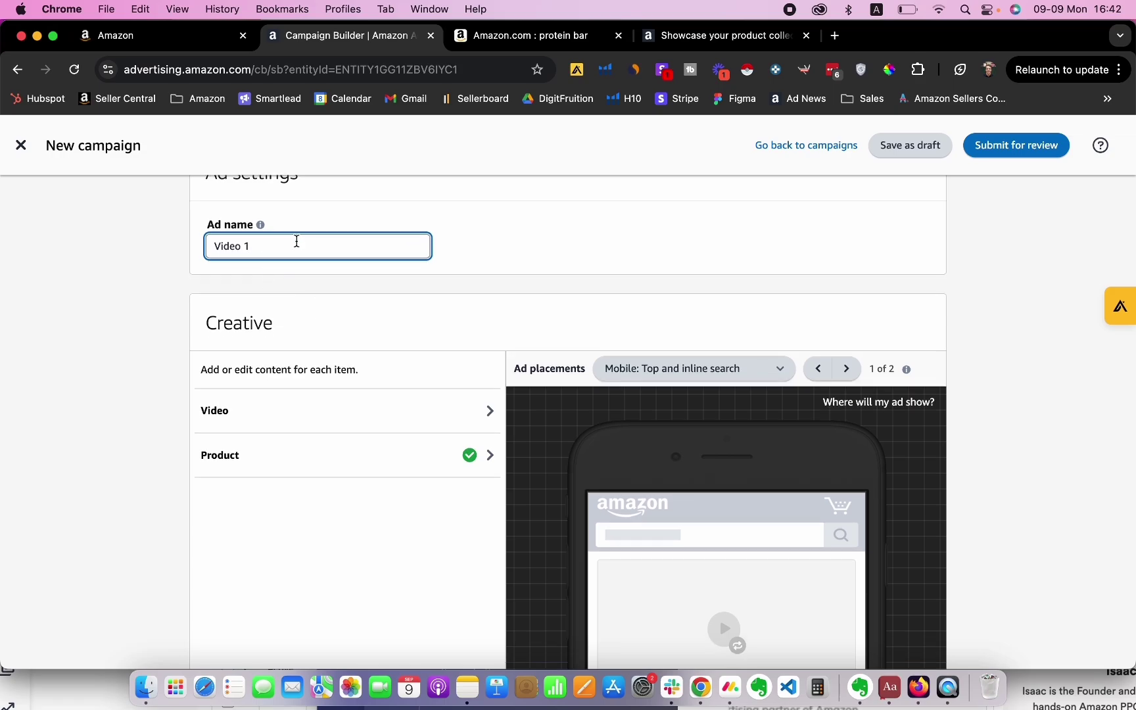
pyautogui.press('super+a')
pyautogui.press('BackSpace')
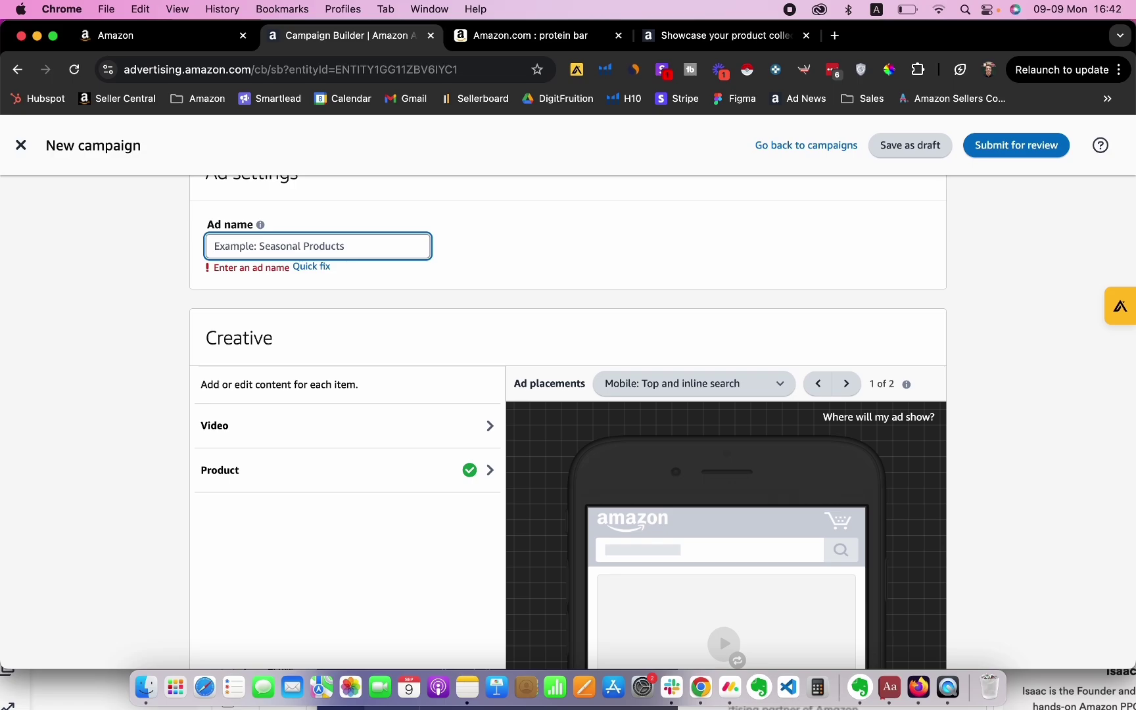
pyautogui.scroll(-2, 427, 205)
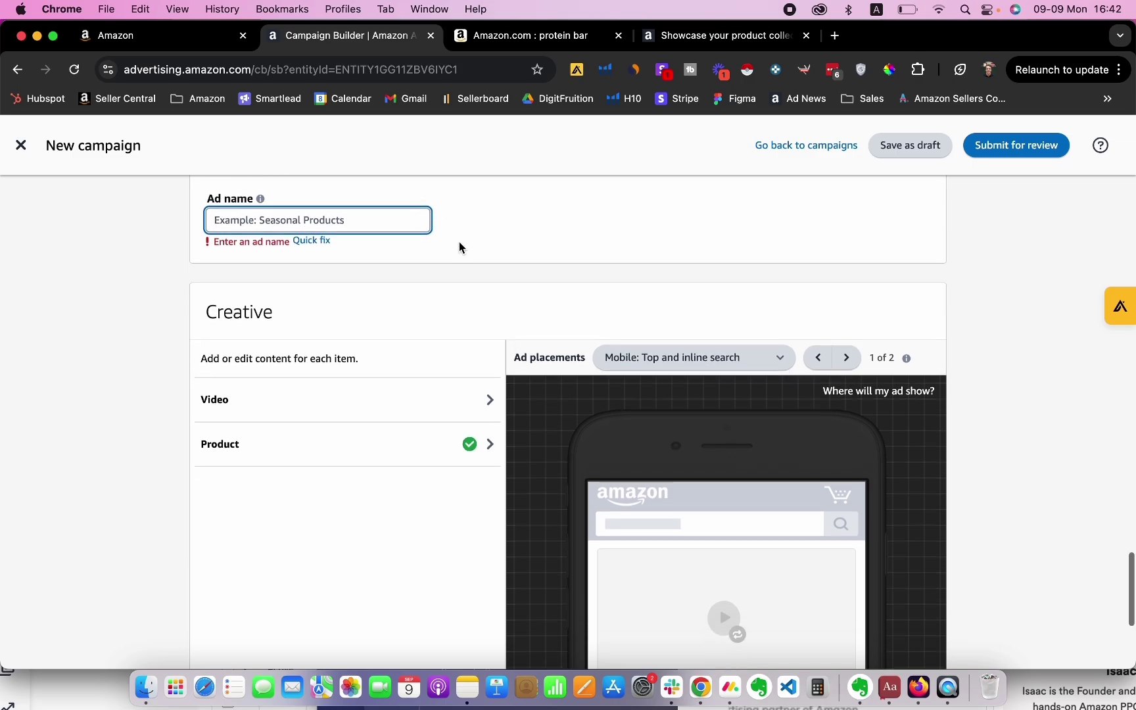
pyautogui.scroll(2, 528, 323)
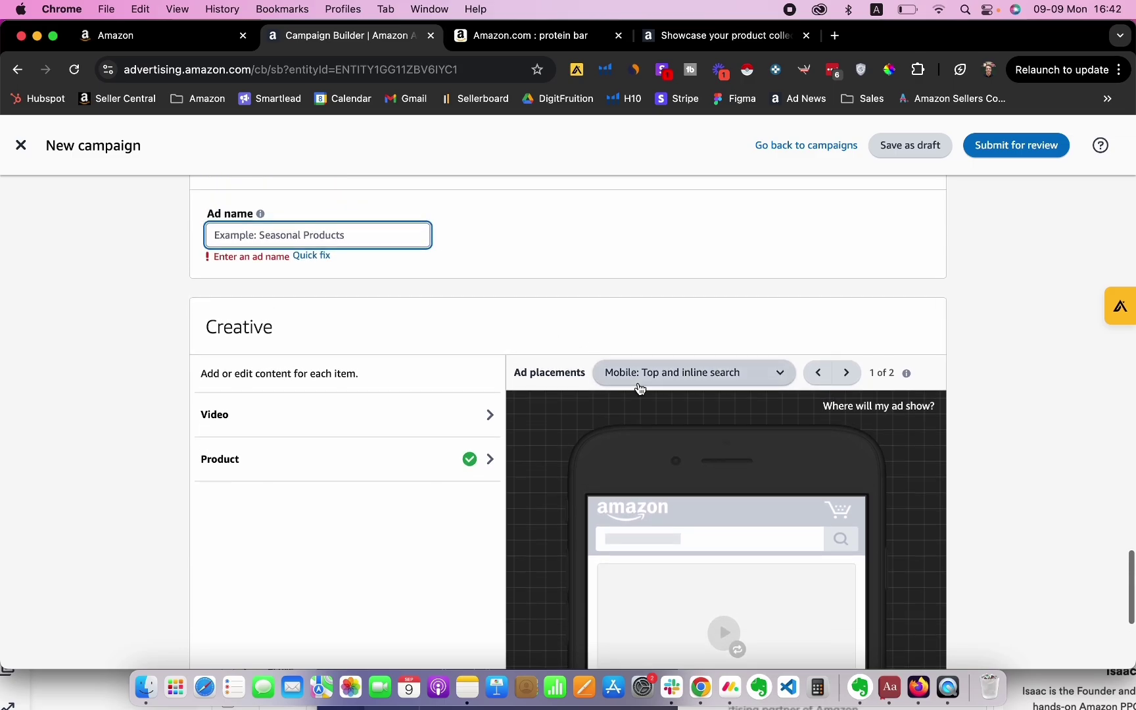
pyautogui.scroll(-2, 639, 388)
pyautogui.scroll(-1, 426, 329)
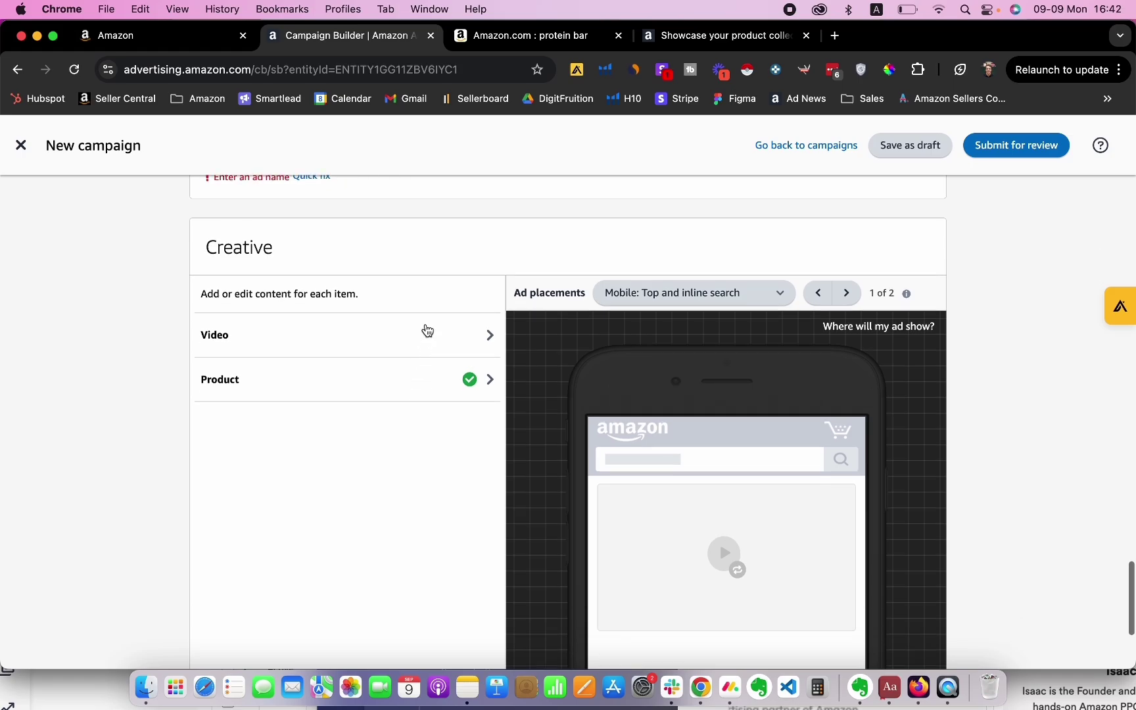
pyautogui.click(426, 330)
pyautogui.scroll(1, 362, 359)
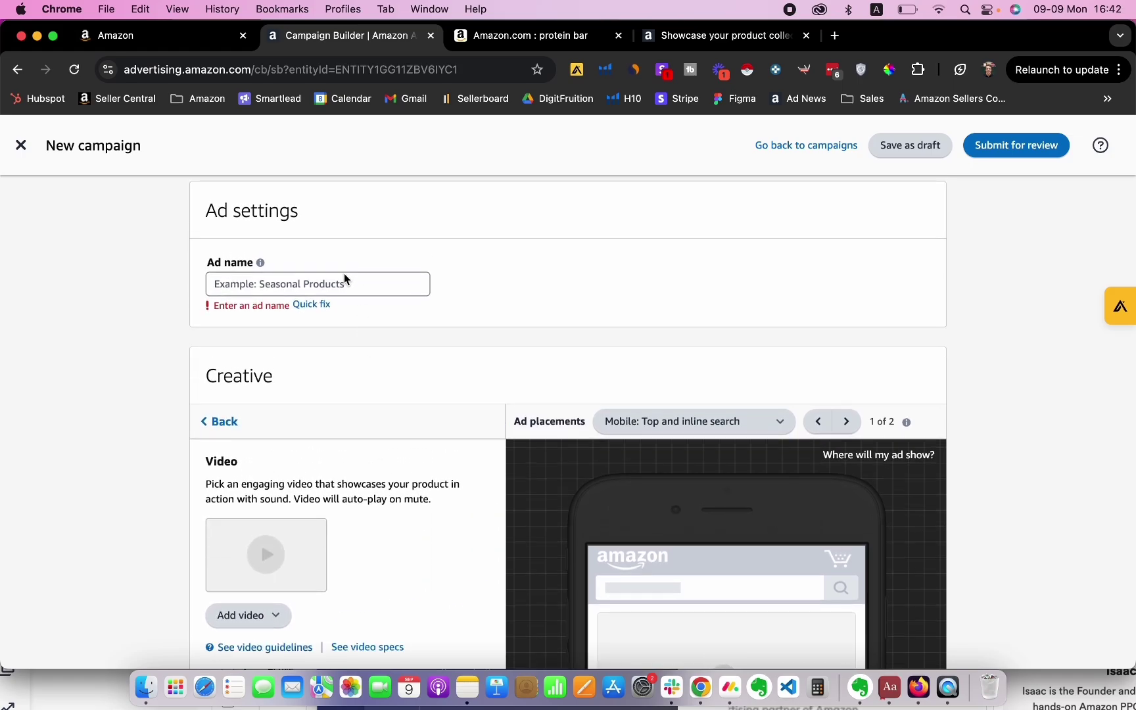
pyautogui.click(343, 275)
pyautogui.write('Video 1')
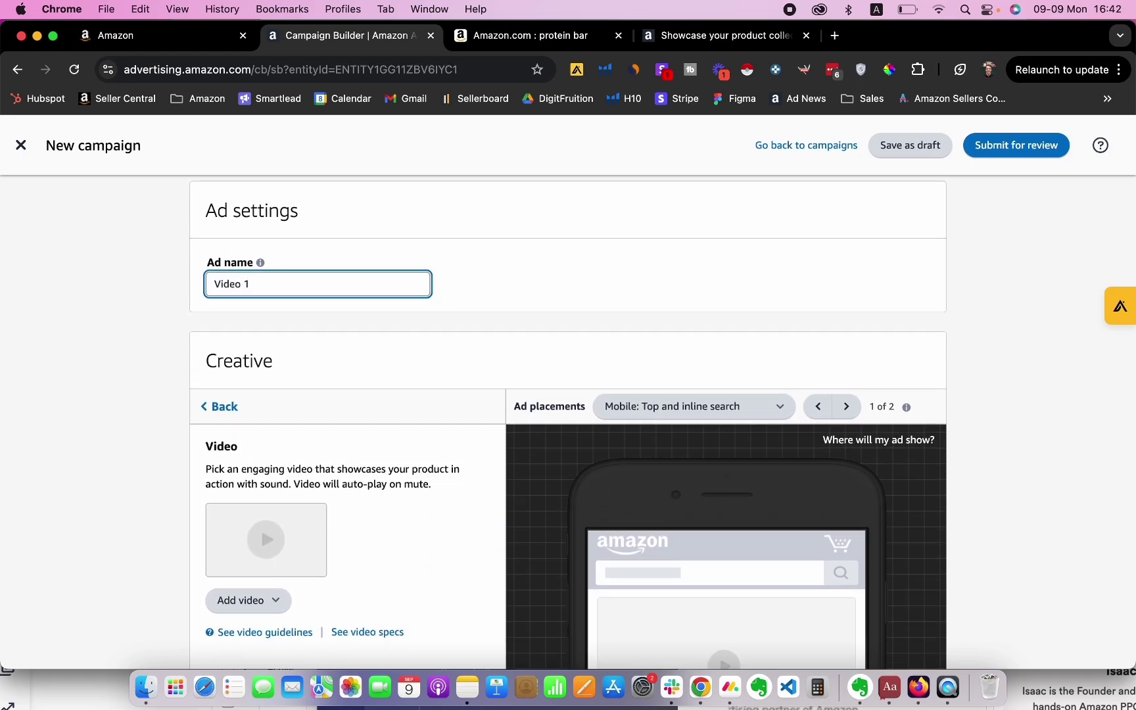
# - Review the creative's video requirements and the available ways of adding a video
pyautogui.scroll(-3, 357, 411)
pyautogui.click(238, 444)
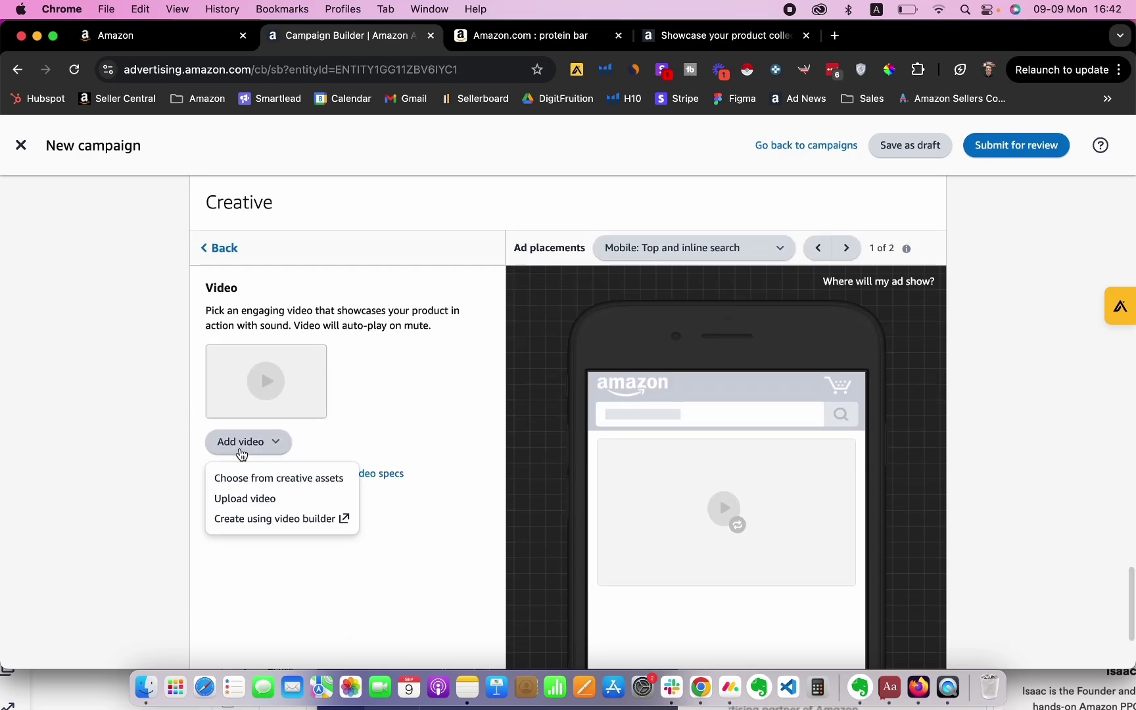
pyautogui.click(316, 366)
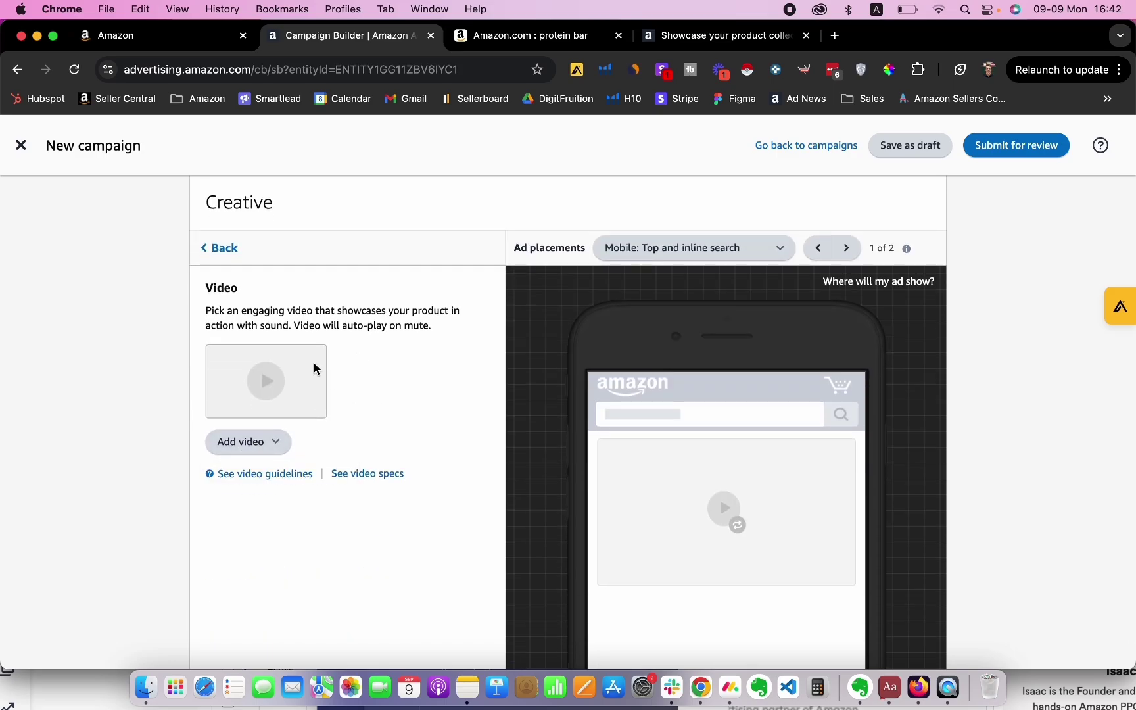
pyautogui.moveTo(447, 330); pyautogui.dragTo(289, 320)
pyautogui.click(288, 321)
pyautogui.scroll(-2, 427, 347)
pyautogui.scroll(2, 411, 369)
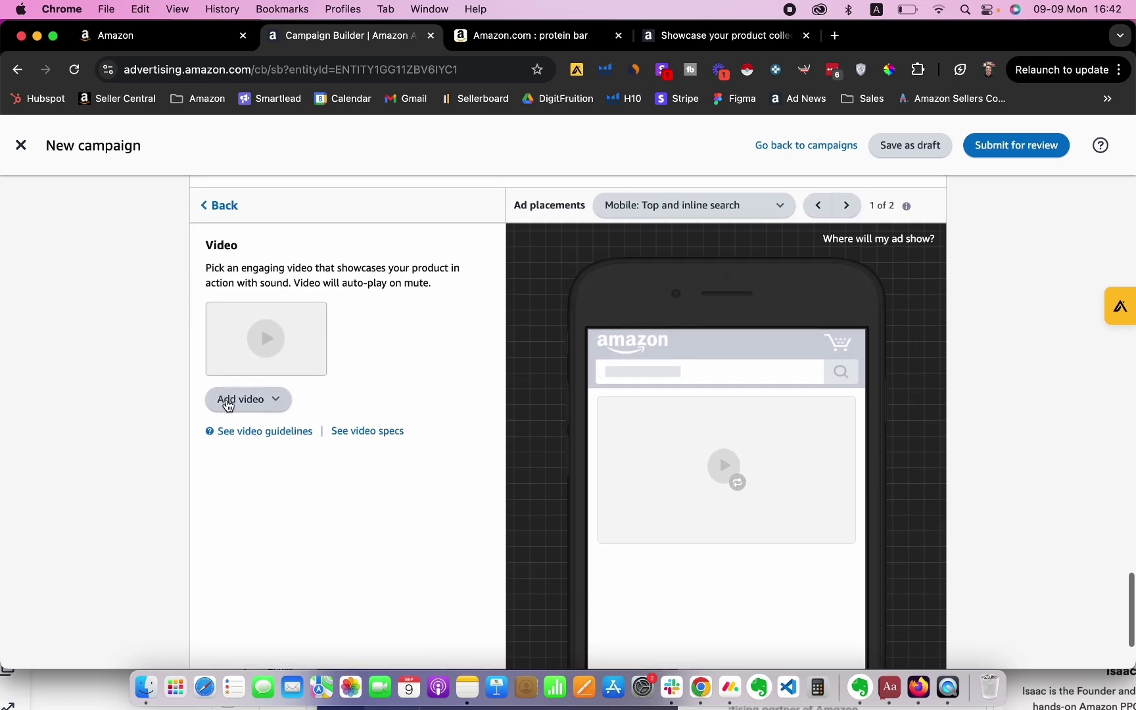
pyautogui.click(243, 406)
pyautogui.click(359, 398)
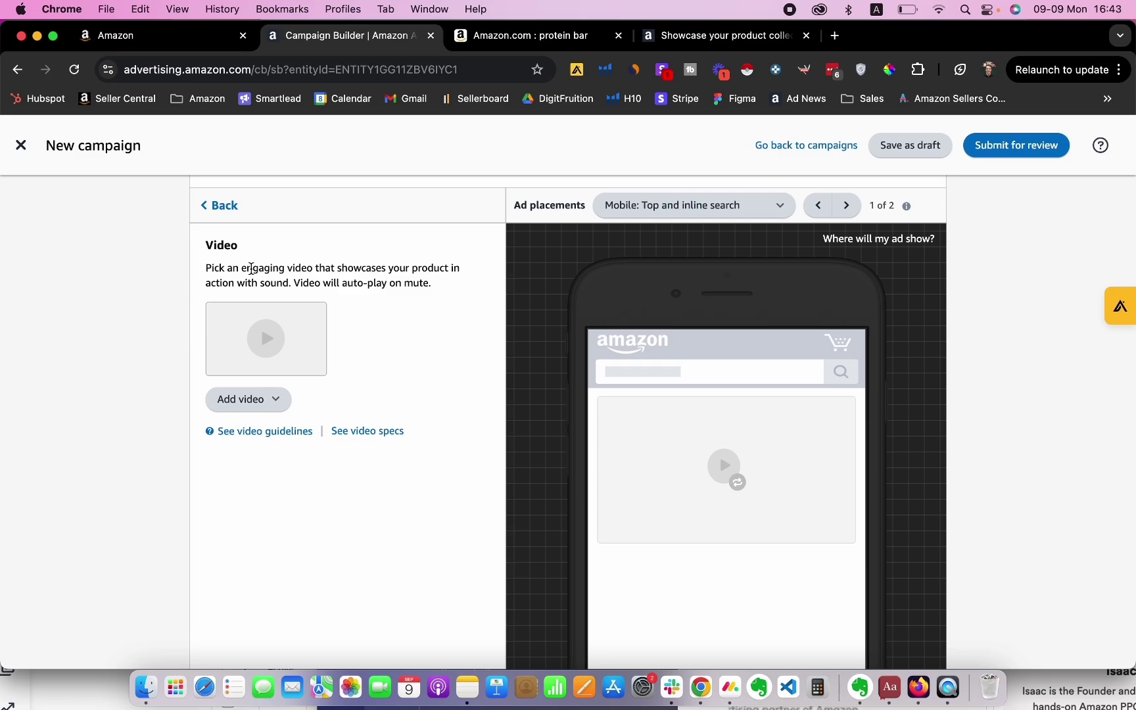
# - Add the existing video Rooftop Ranger.mov from the creative assets to the ad
pyautogui.scroll(-1, 388, 299)
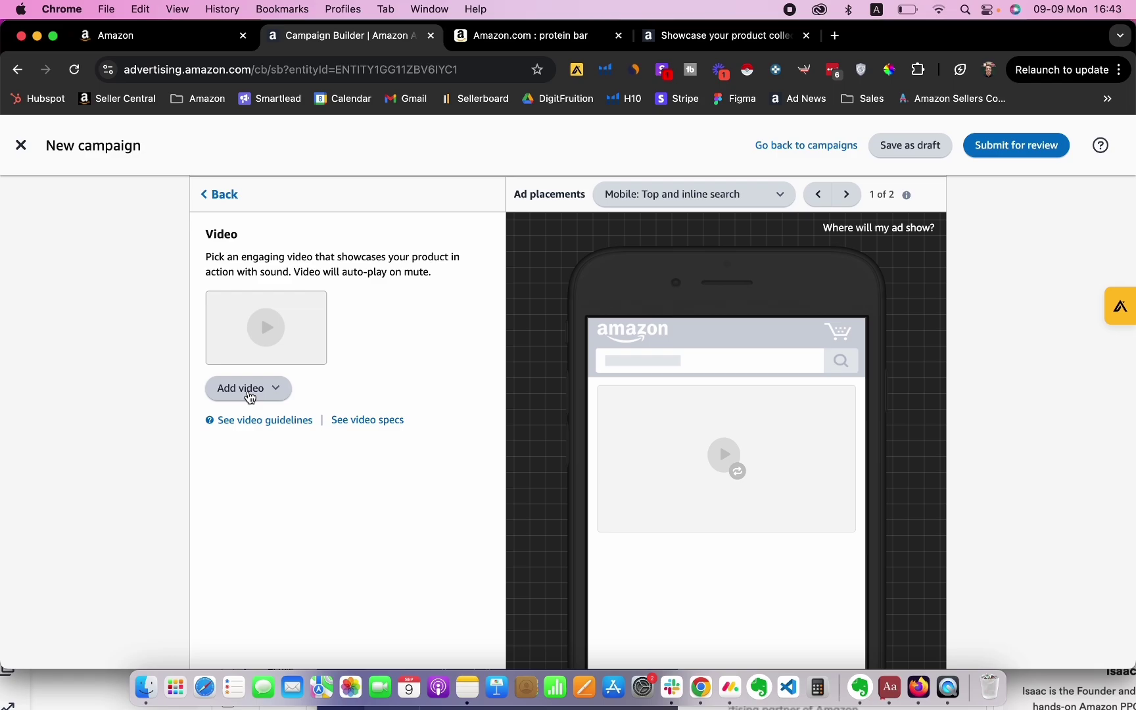
pyautogui.click(250, 394)
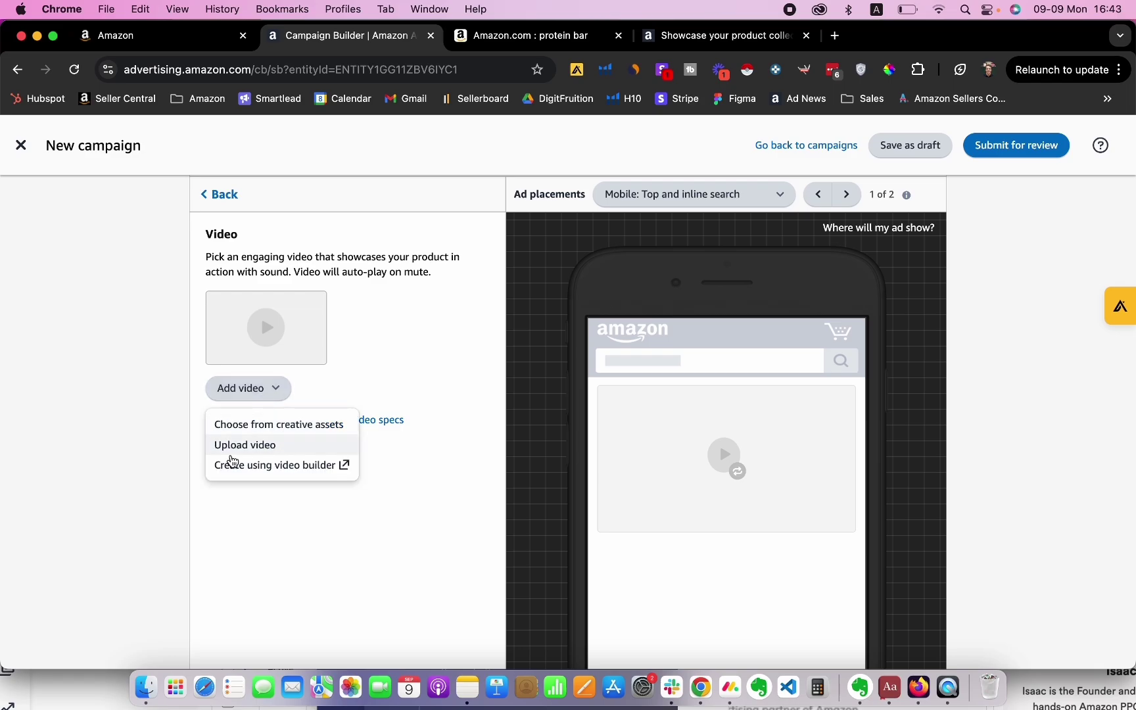
pyautogui.click(277, 424)
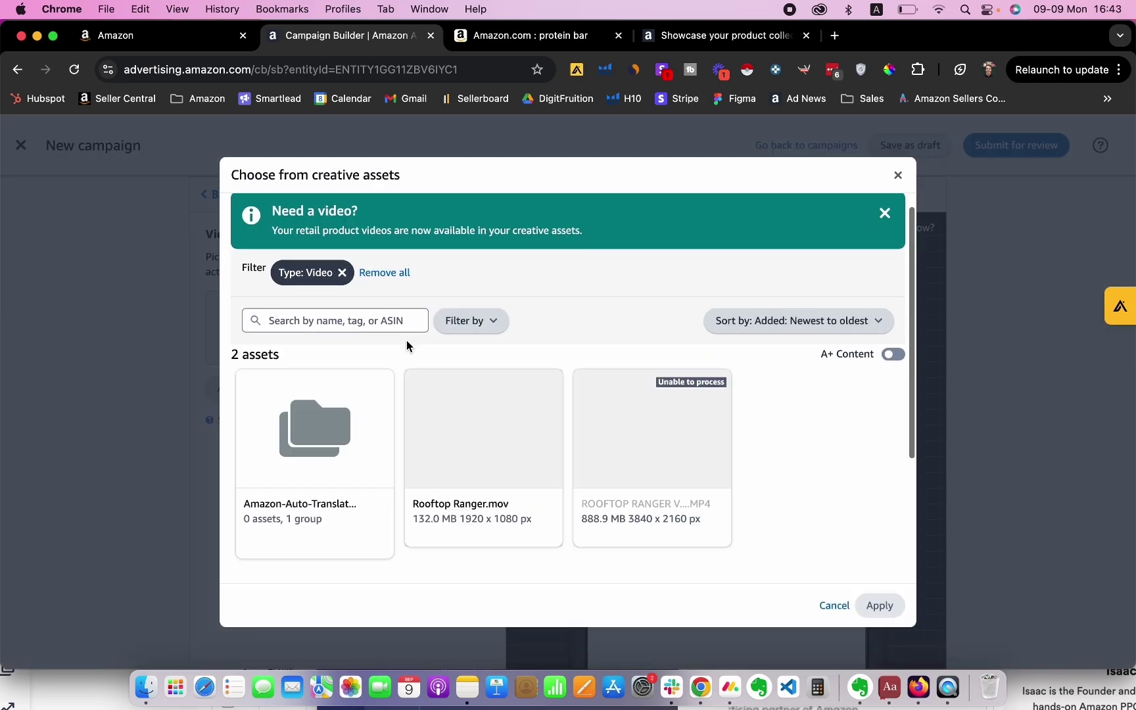
pyautogui.scroll(-1, 476, 403)
pyautogui.click(513, 394)
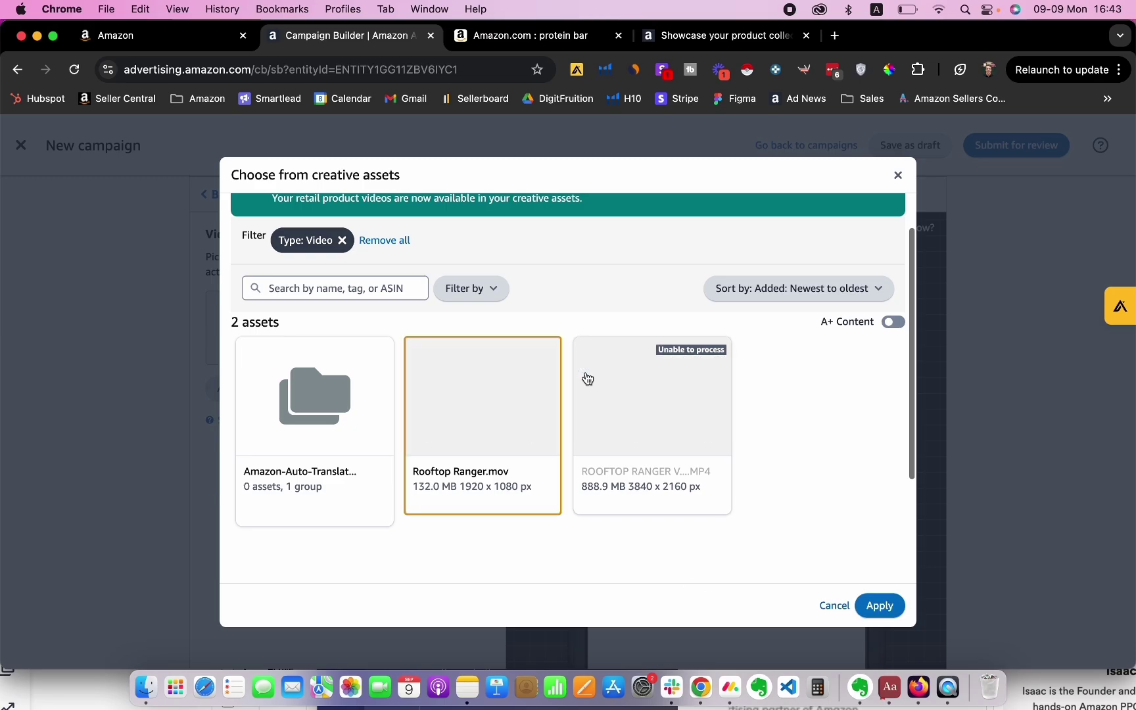
pyautogui.click(880, 606)
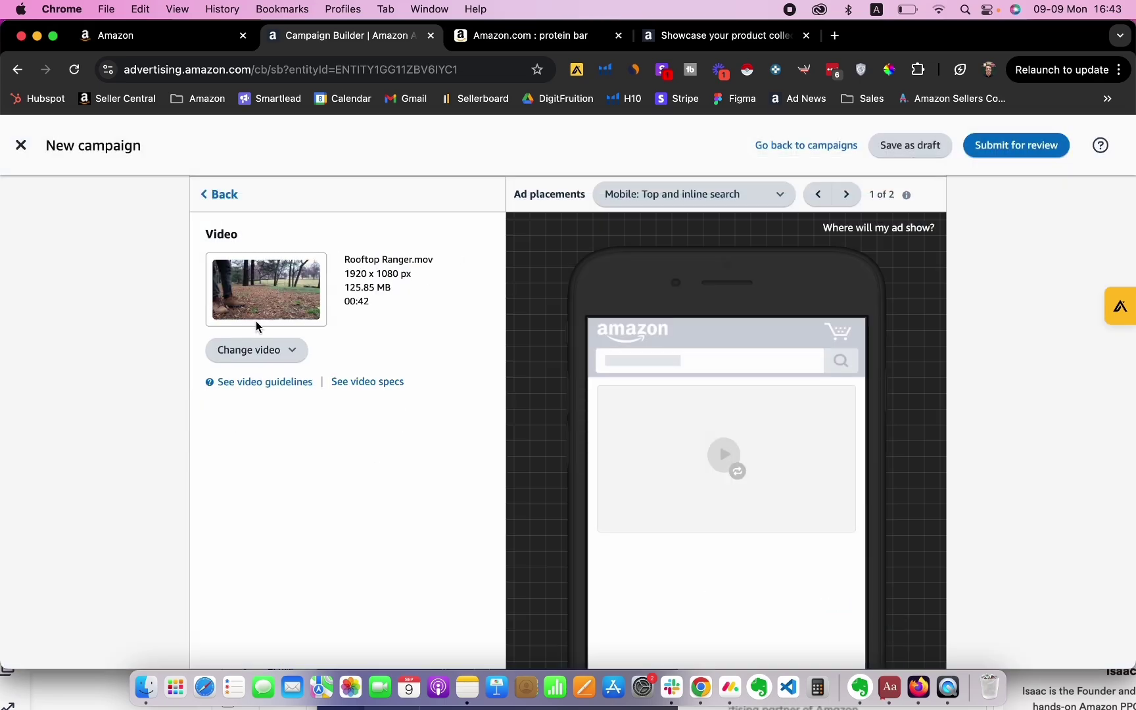
pyautogui.scroll(1, 311, 267)
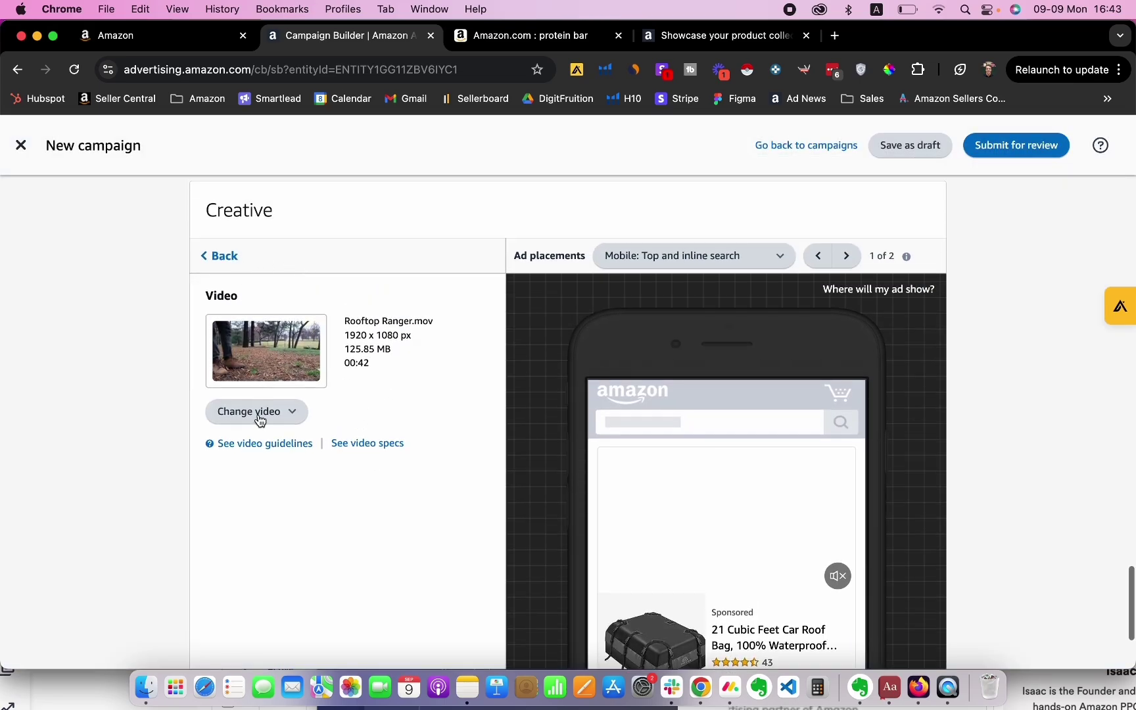
pyautogui.click(257, 413)
pyautogui.click(256, 477)
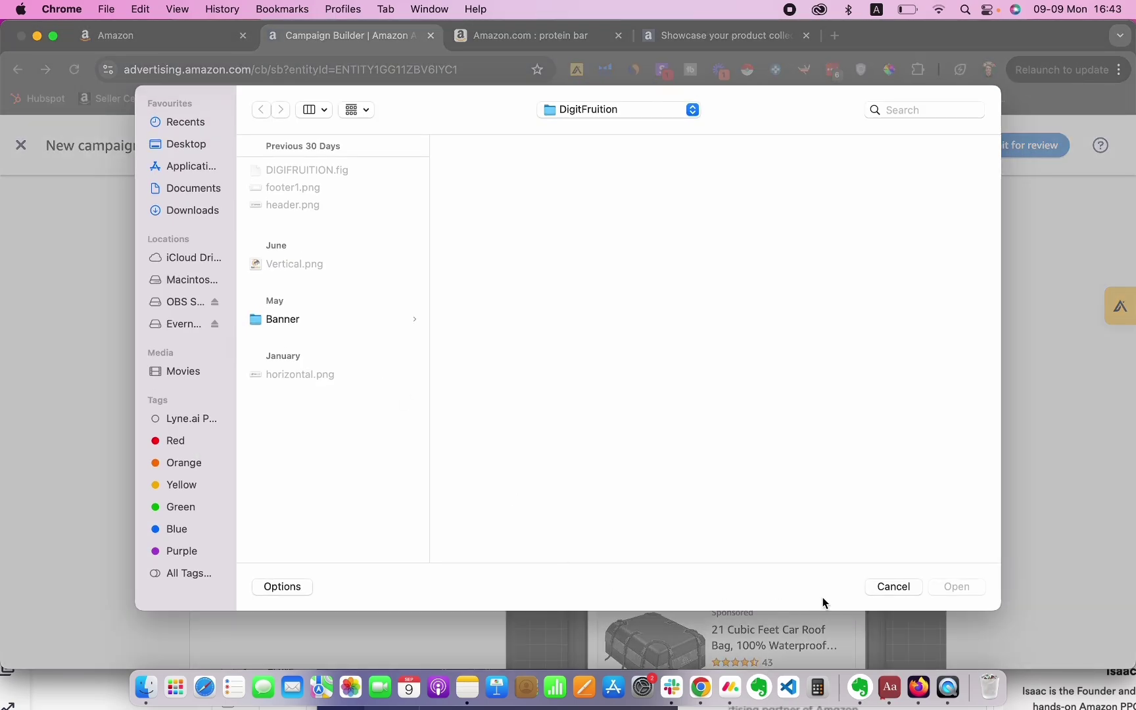
pyautogui.click(895, 595)
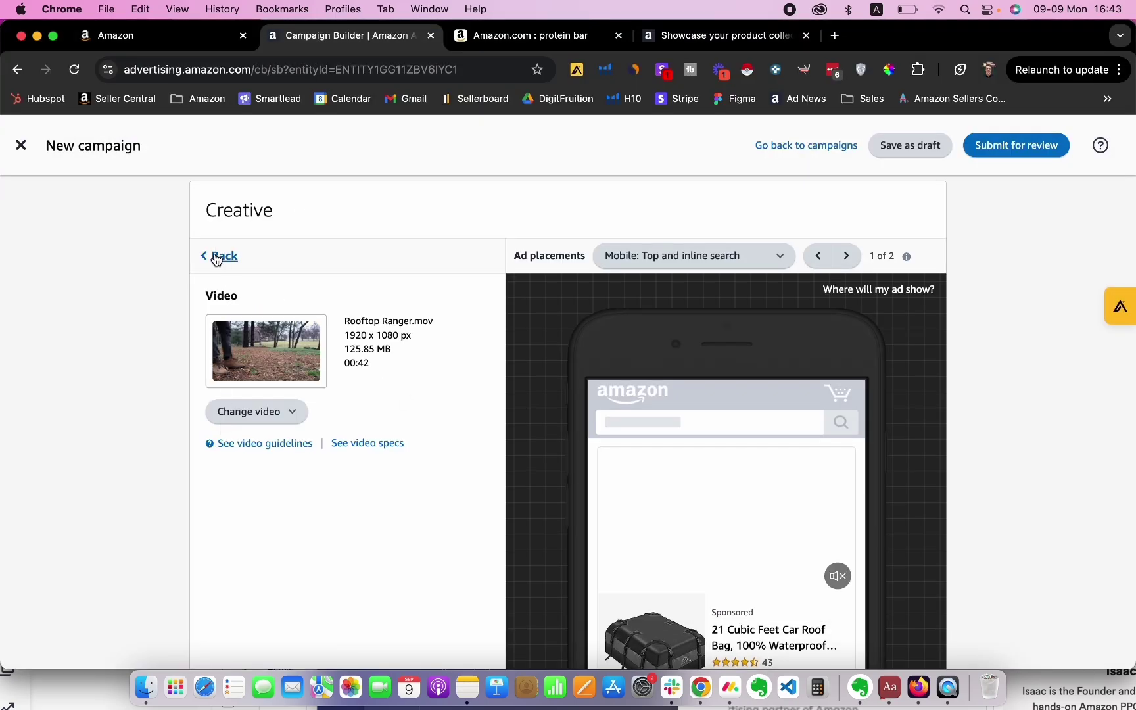
# - Return to the creative overview, check the mobile ad preview and submit the campaign for review
pyautogui.click(217, 258)
pyautogui.scroll(-5, 299, 360)
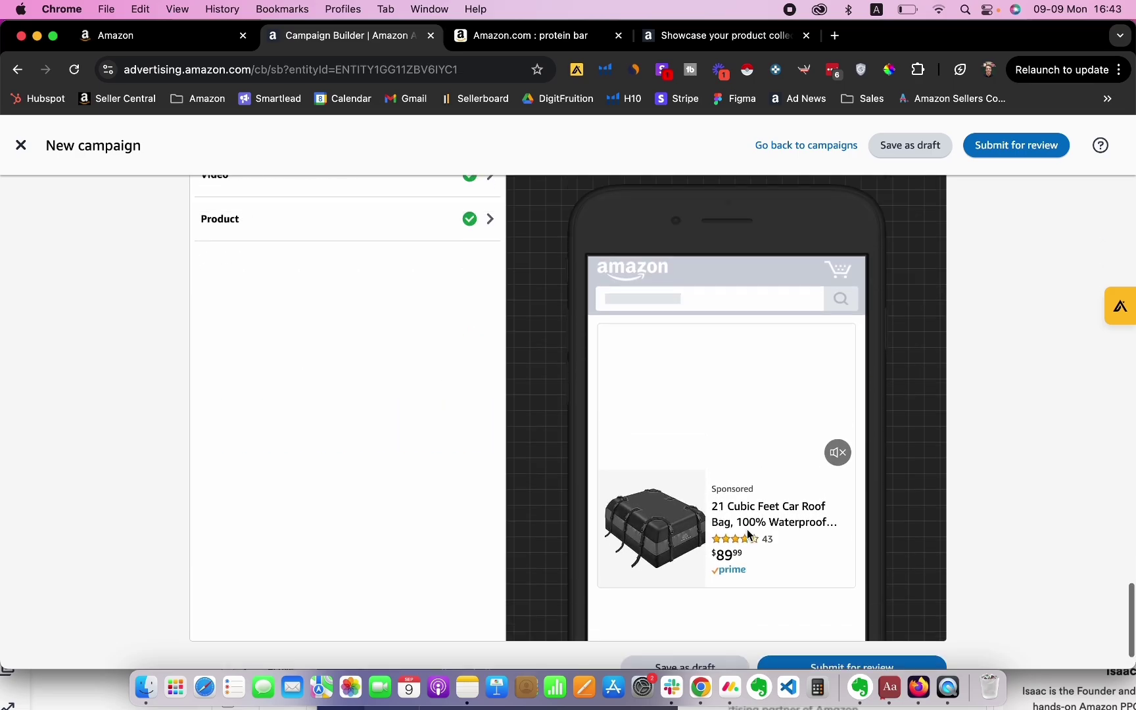
pyautogui.scroll(3, 747, 534)
pyautogui.scroll(-4, 747, 534)
pyautogui.scroll(10, 652, 451)
pyautogui.scroll(-10, 653, 451)
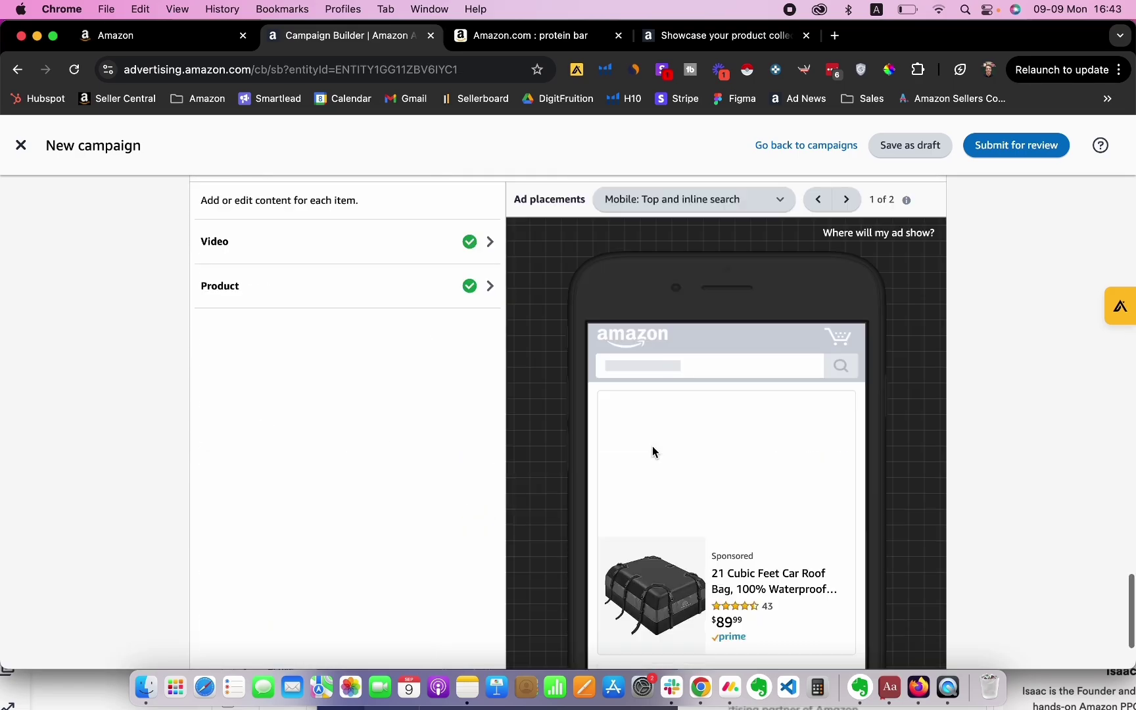
pyautogui.scroll(-3, 653, 451)
pyautogui.click(860, 597)
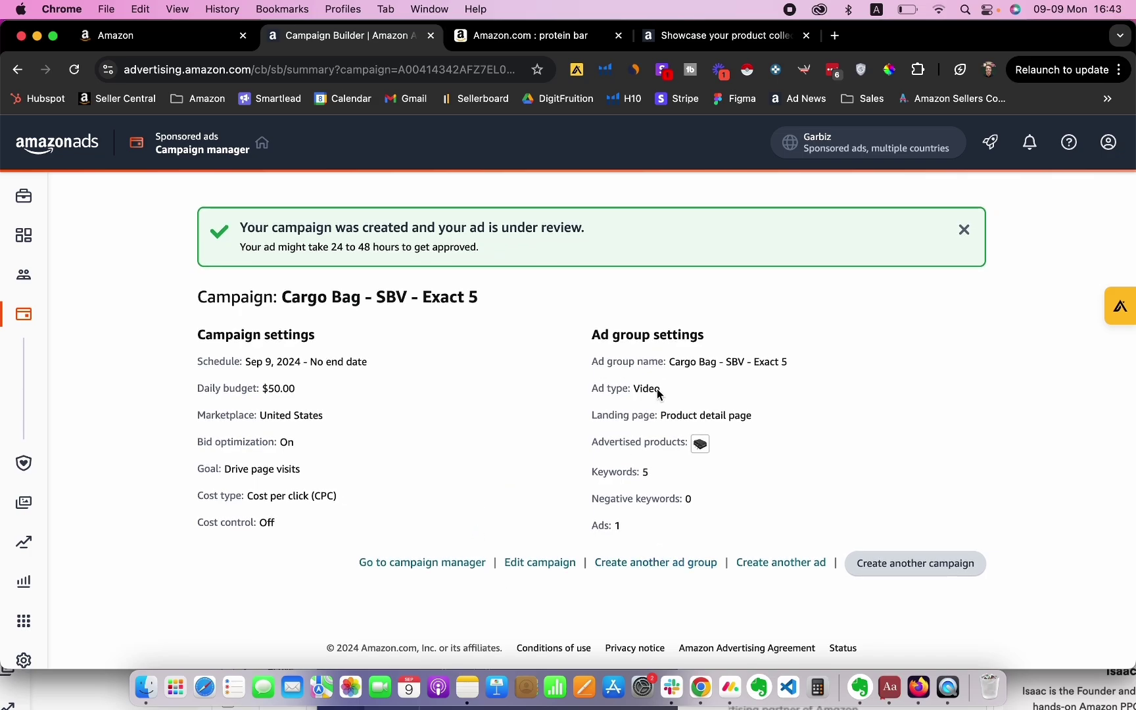
# - Create another ad in the Cargo Bag - SBV - Exact 5 campaign and name it Video 2
pyautogui.moveTo(282, 298); pyautogui.dragTo(495, 302)
pyautogui.click(727, 545)
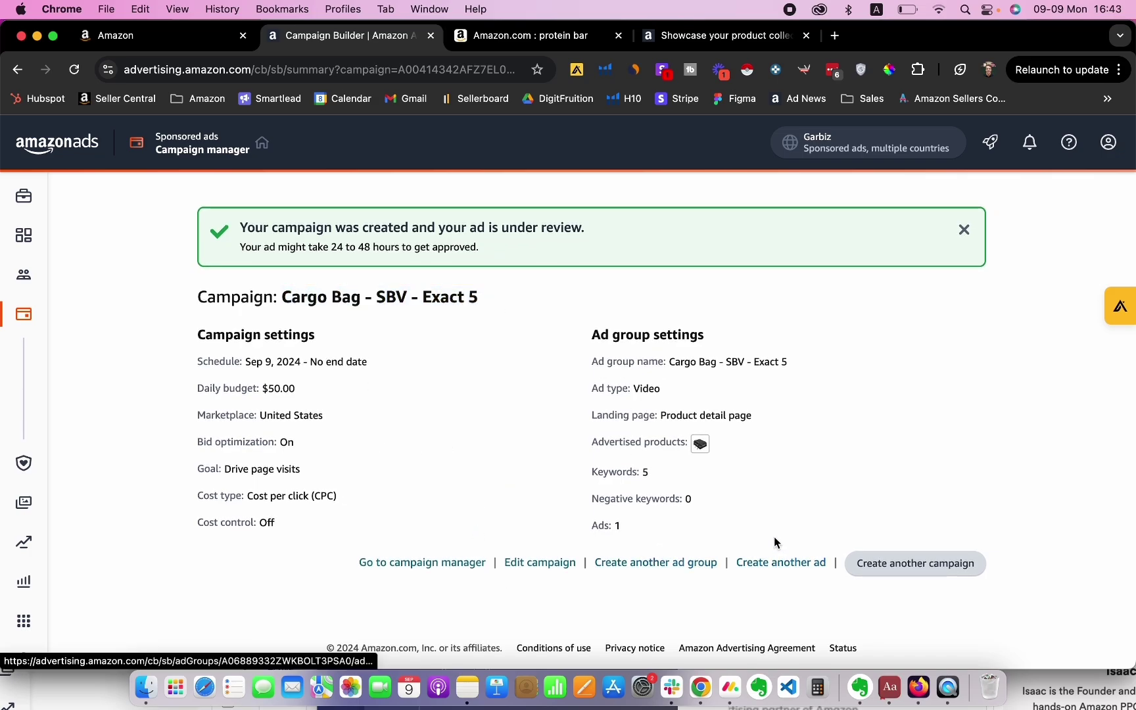
pyautogui.click(776, 567)
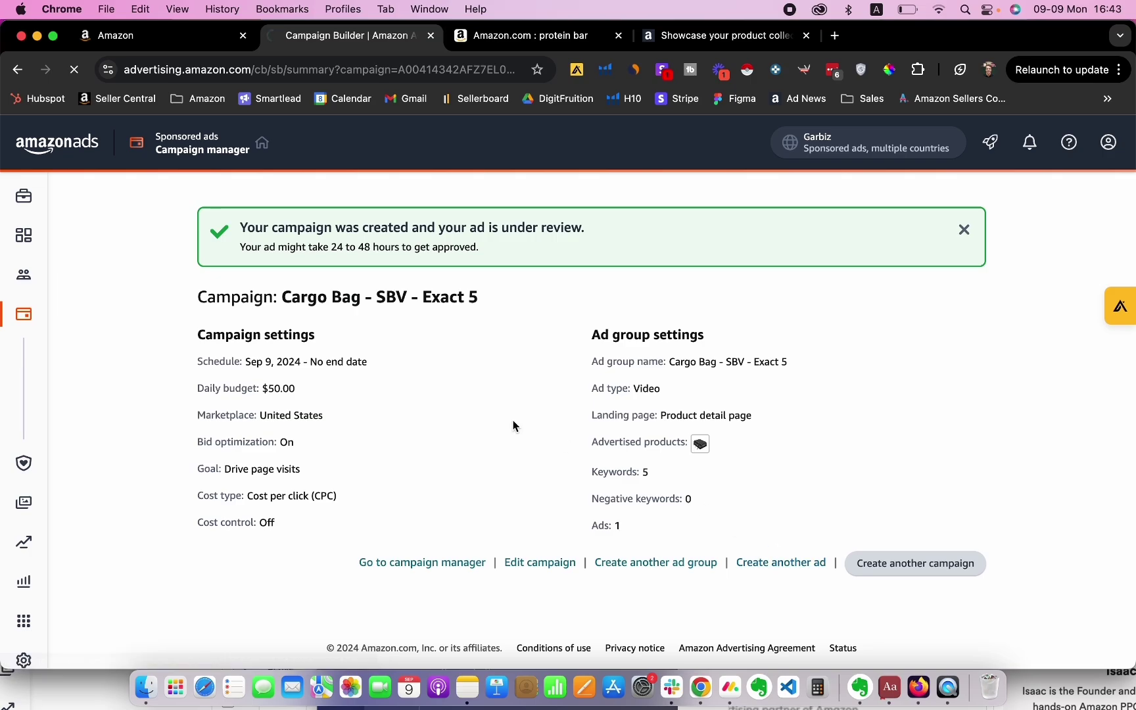
pyautogui.tripleClick(298, 336)
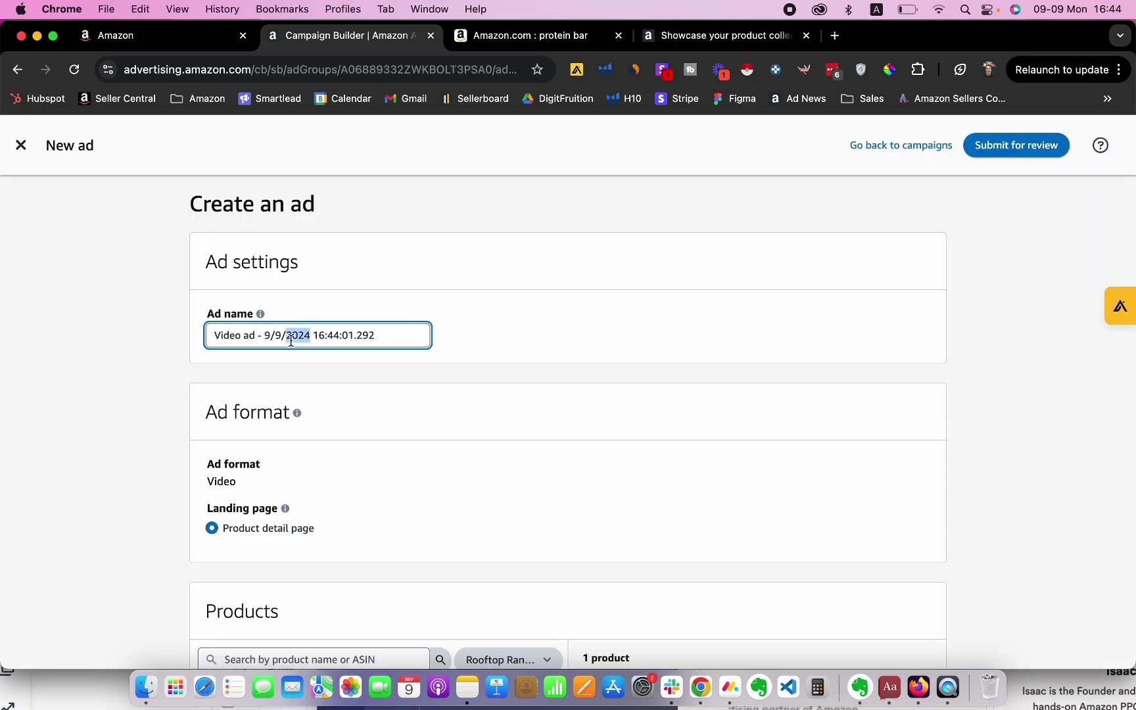
pyautogui.write('v`ideo')
pyautogui.press('super+a')
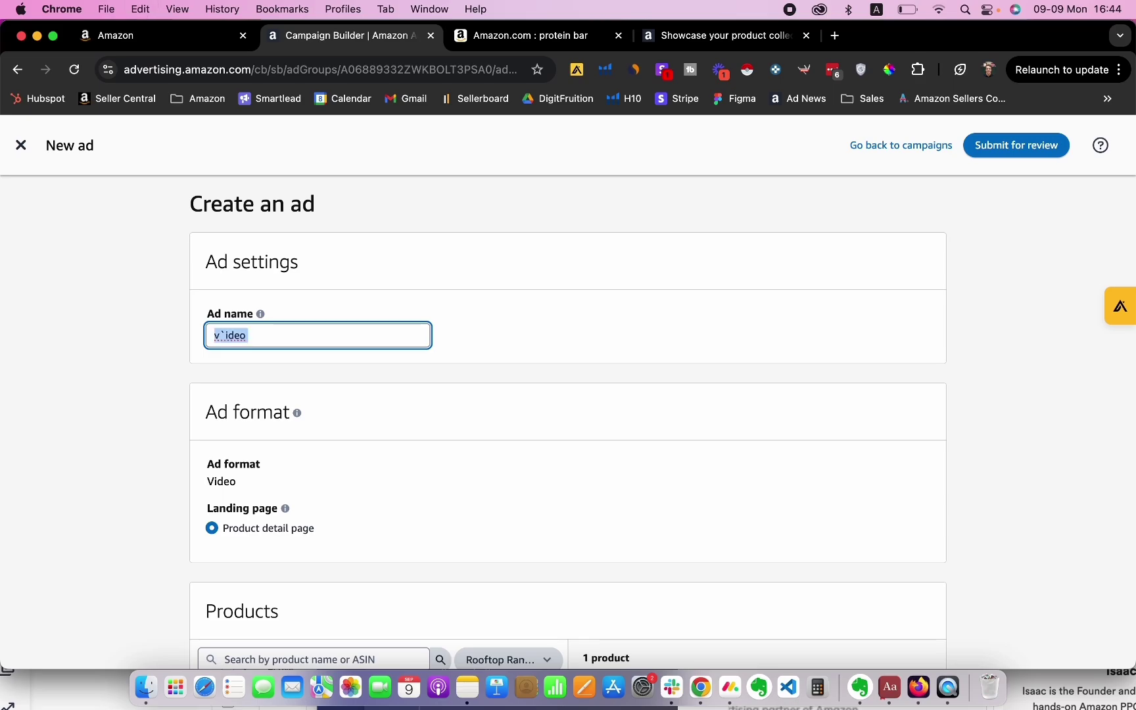
pyautogui.write('Video 2')
pyautogui.click(425, 287)
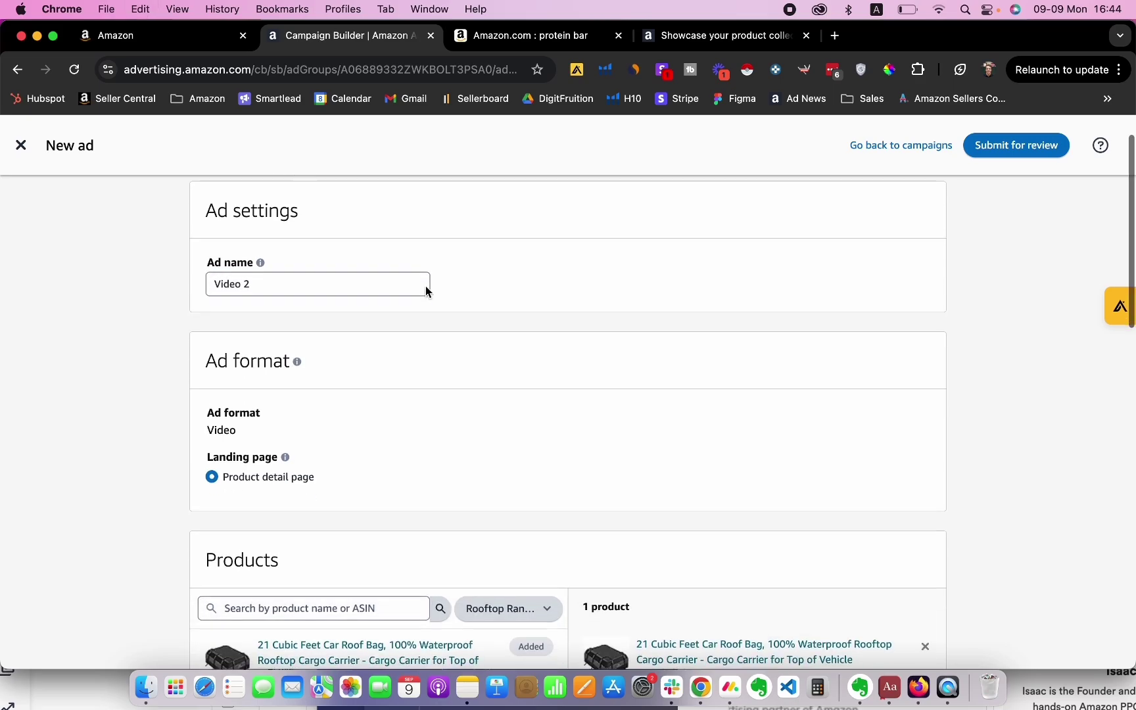
# - Check the new ad's format and product, and look at the available ways of adding a video to its creative
pyautogui.scroll(2, 401, 372)
pyautogui.scroll(-3, 378, 452)
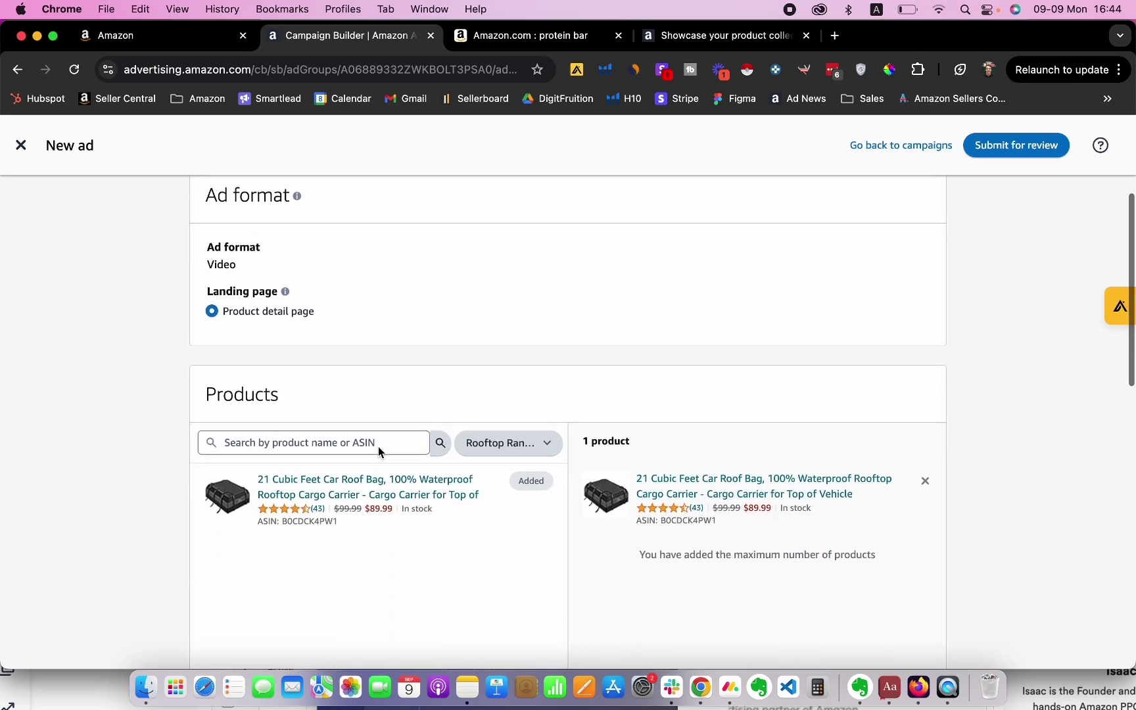
pyautogui.scroll(-6, 257, 393)
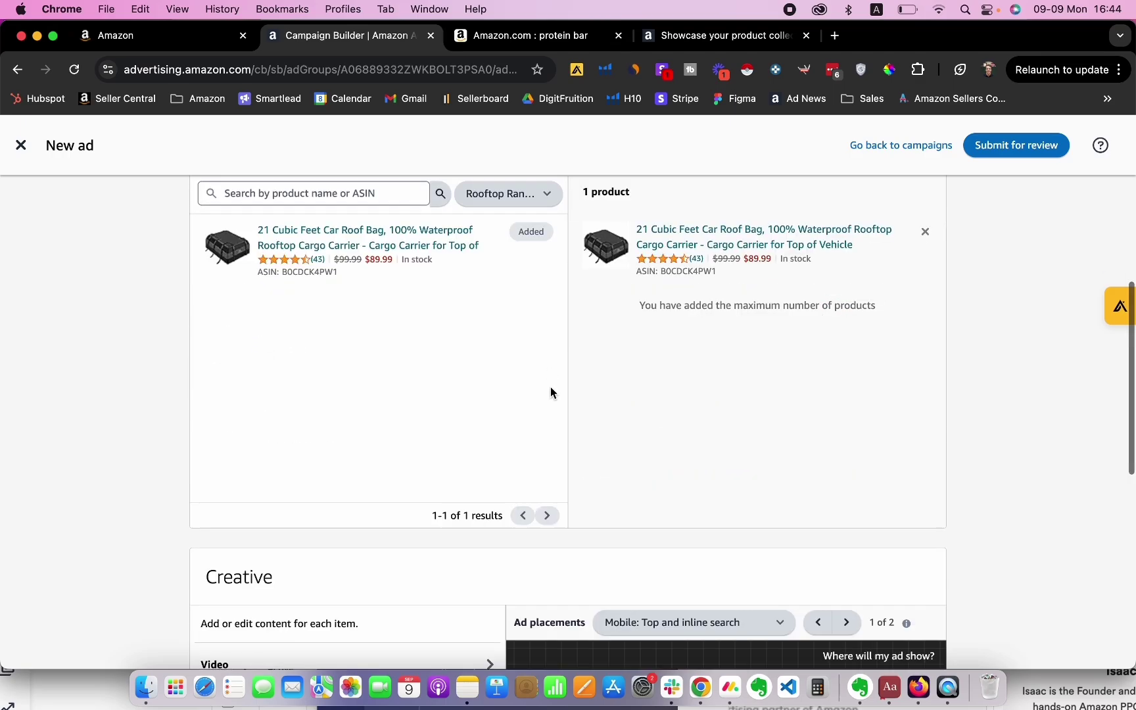
pyautogui.scroll(4, 728, 376)
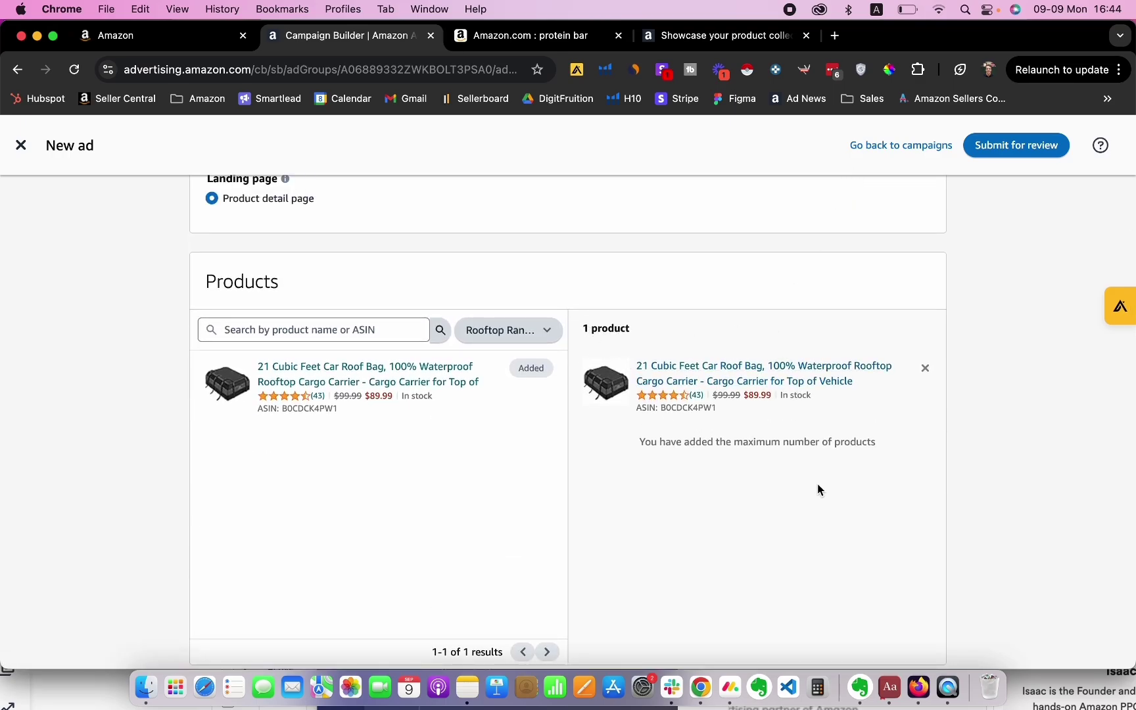
pyautogui.scroll(-6, 817, 483)
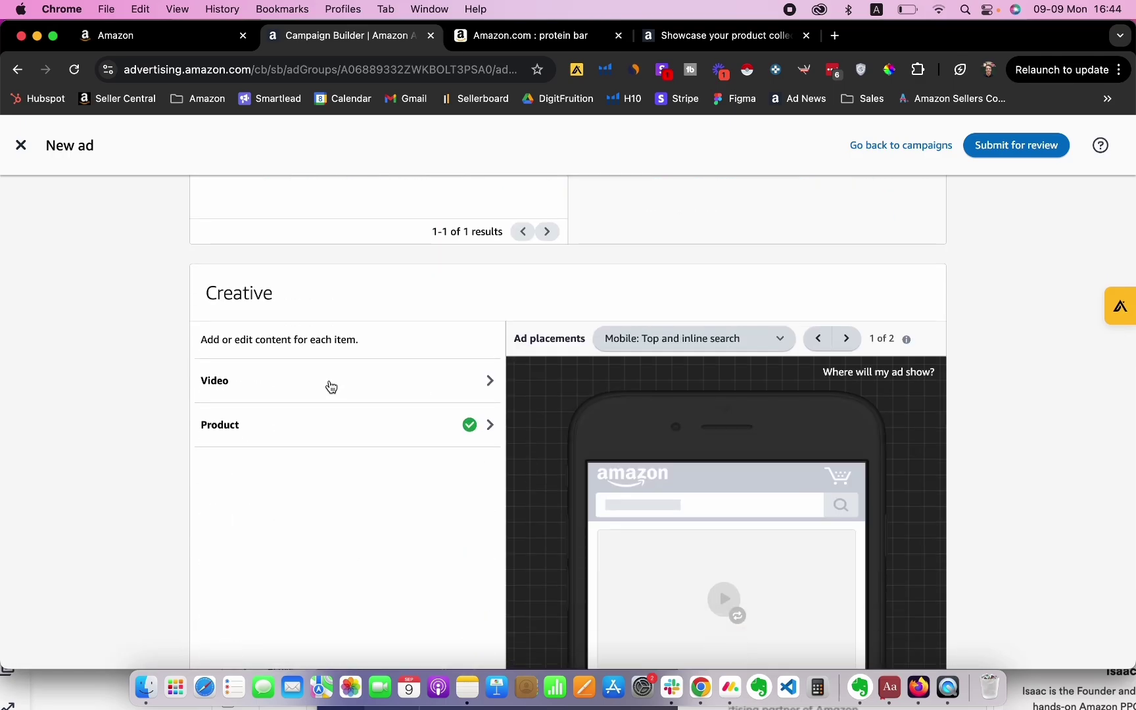
pyautogui.scroll(-1, 330, 388)
pyautogui.click(349, 317)
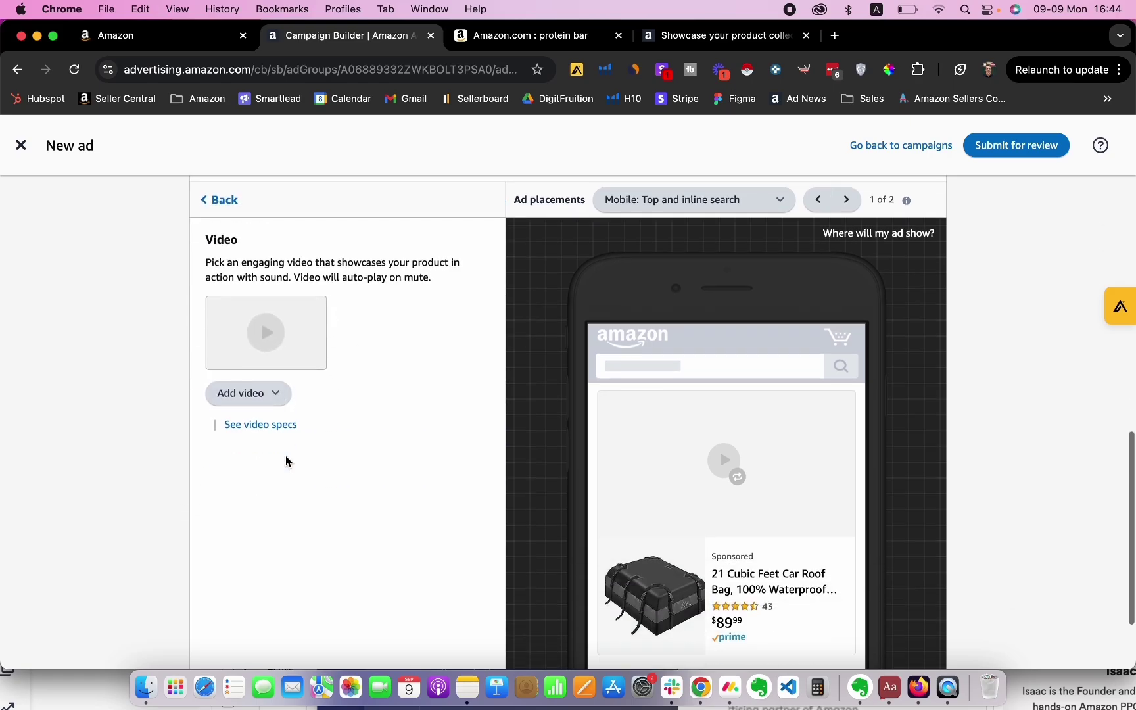
pyautogui.scroll(-2, 286, 459)
pyautogui.click(274, 388)
pyautogui.click(189, 382)
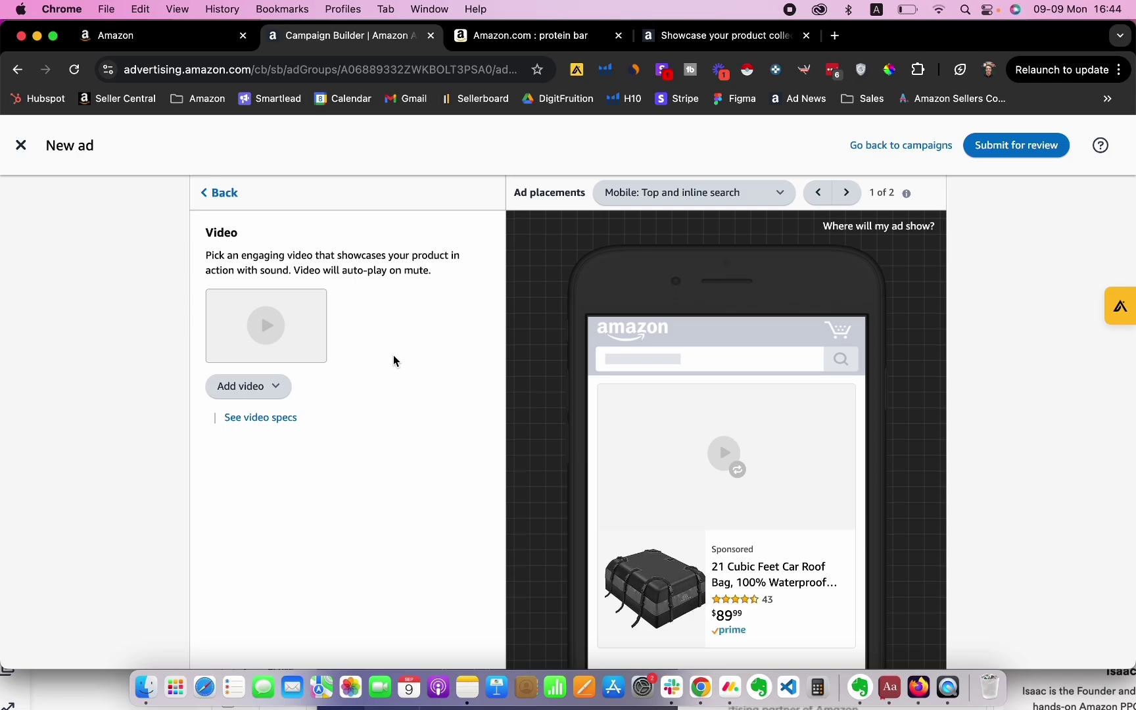
# - Examine the creative's empty video section beside the mobile ad preview and return to the creative overview
pyautogui.scroll(-1, 394, 360)
pyautogui.scroll(2, 394, 360)
pyautogui.scroll(-3, 421, 388)
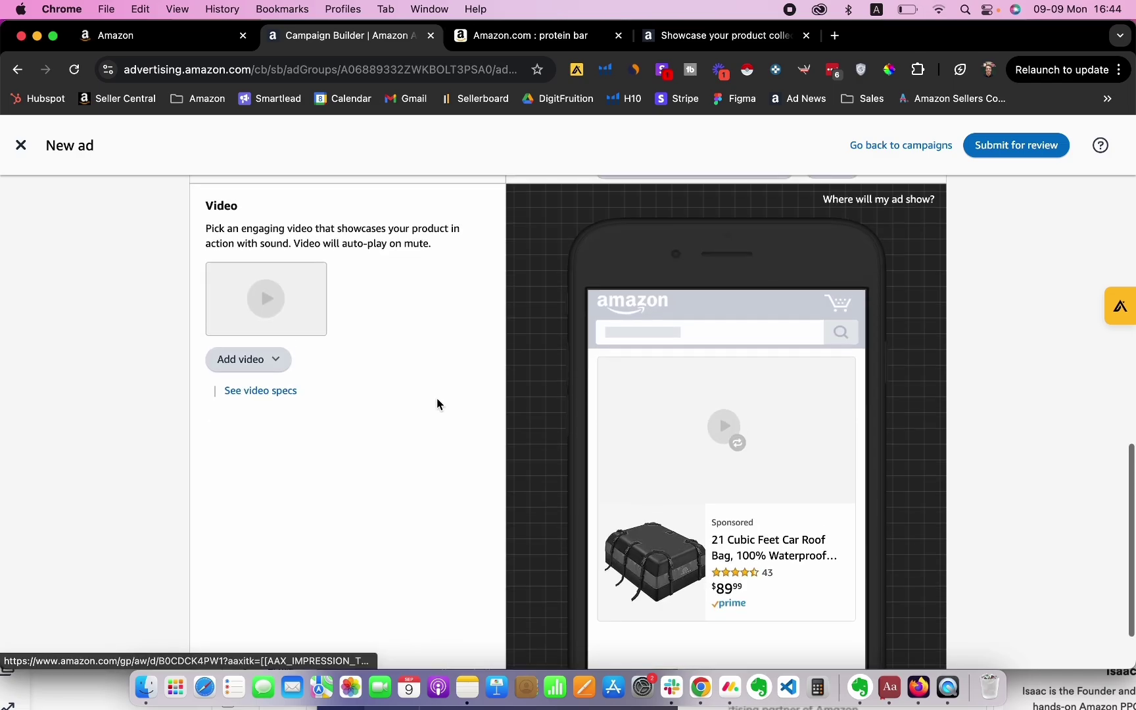
pyautogui.scroll(2, 438, 404)
pyautogui.scroll(-4, 467, 401)
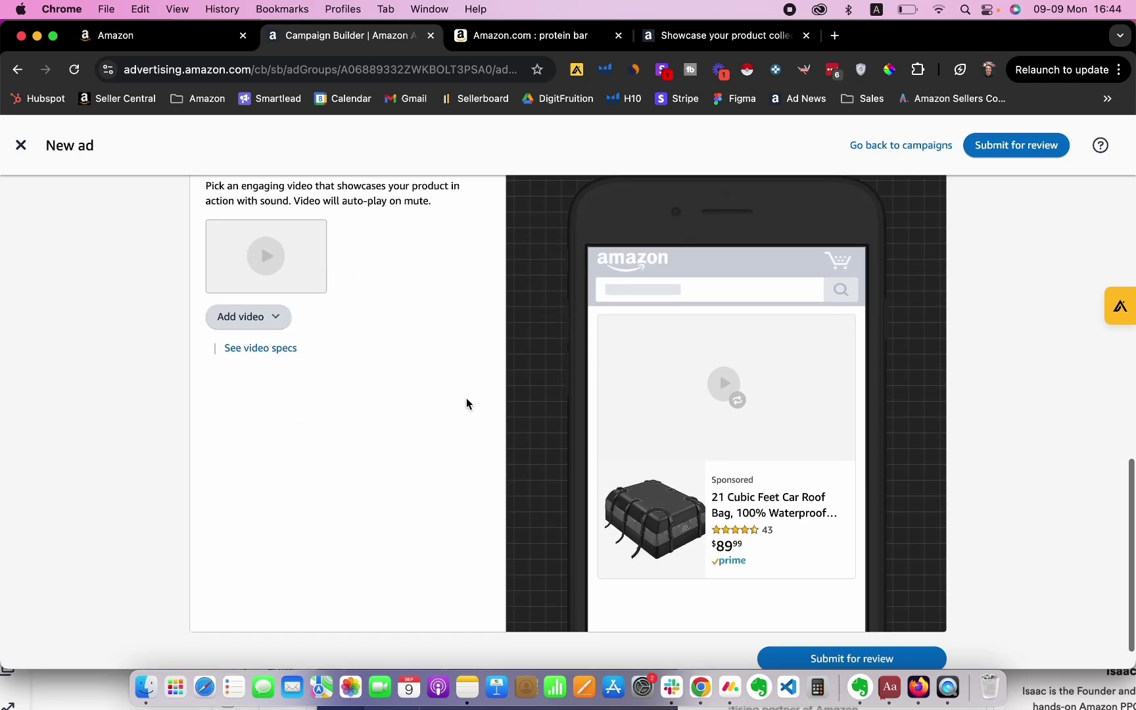
pyautogui.scroll(4, 599, 408)
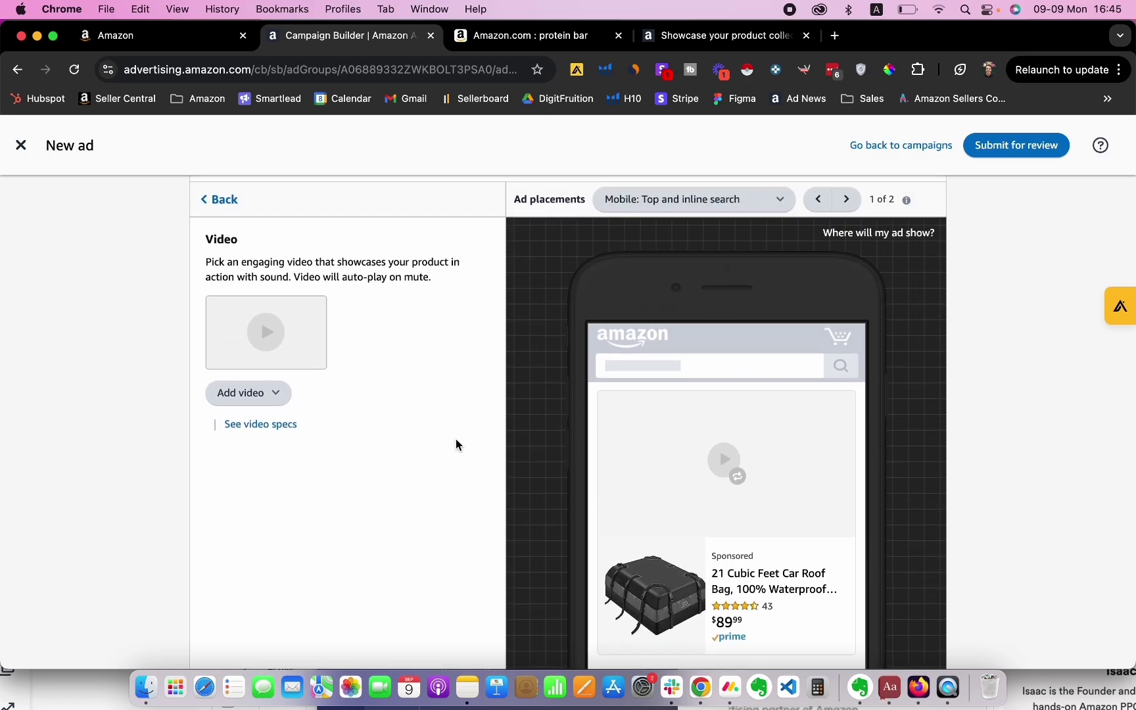
pyautogui.scroll(1, 200, 195)
pyautogui.click(208, 217)
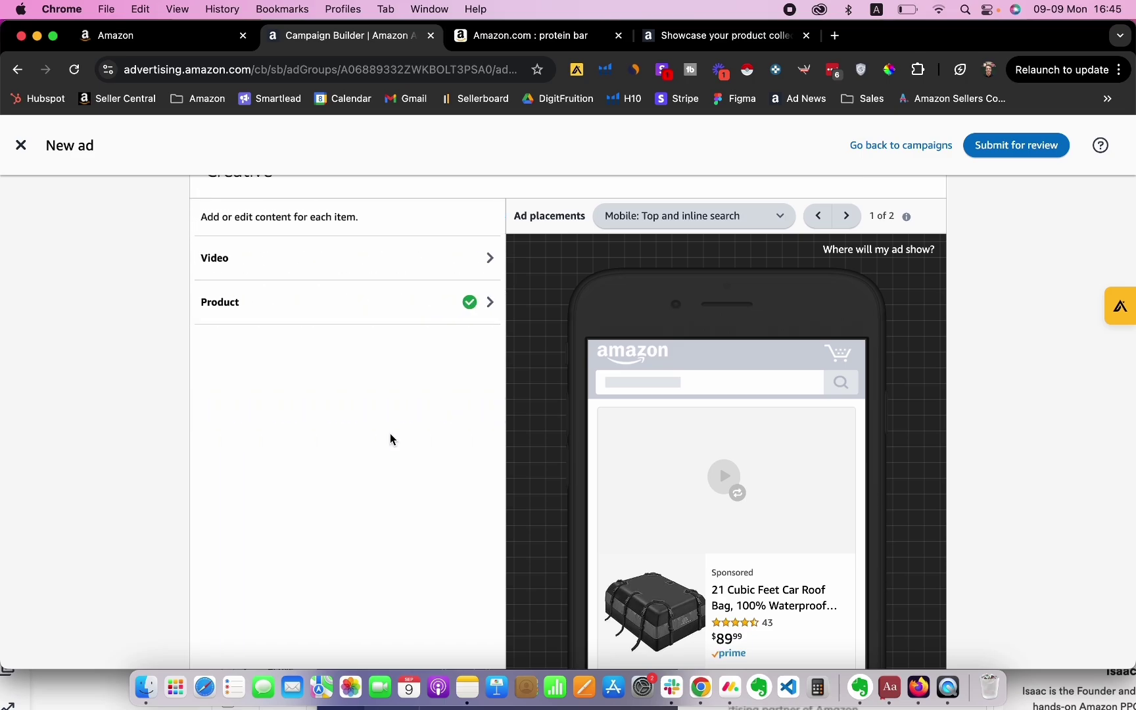
# - Review the whole Video 2 ad setup, from the ad name and format through the product to the creative
pyautogui.scroll(6, 391, 439)
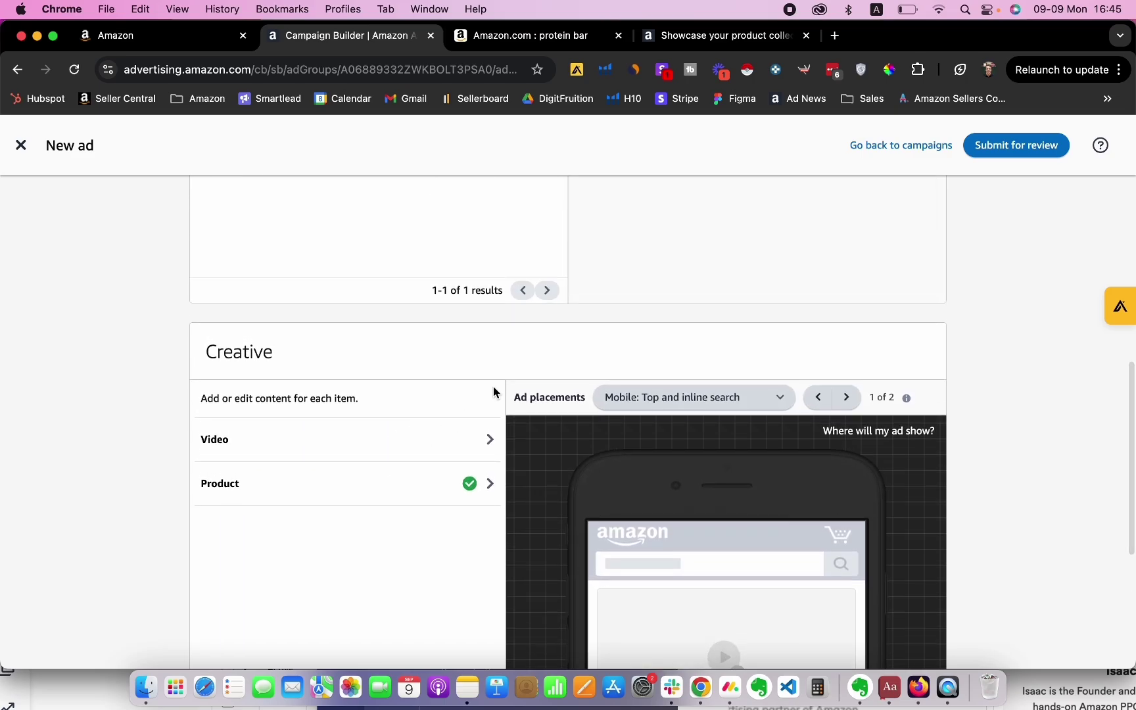
pyautogui.scroll(15, 494, 391)
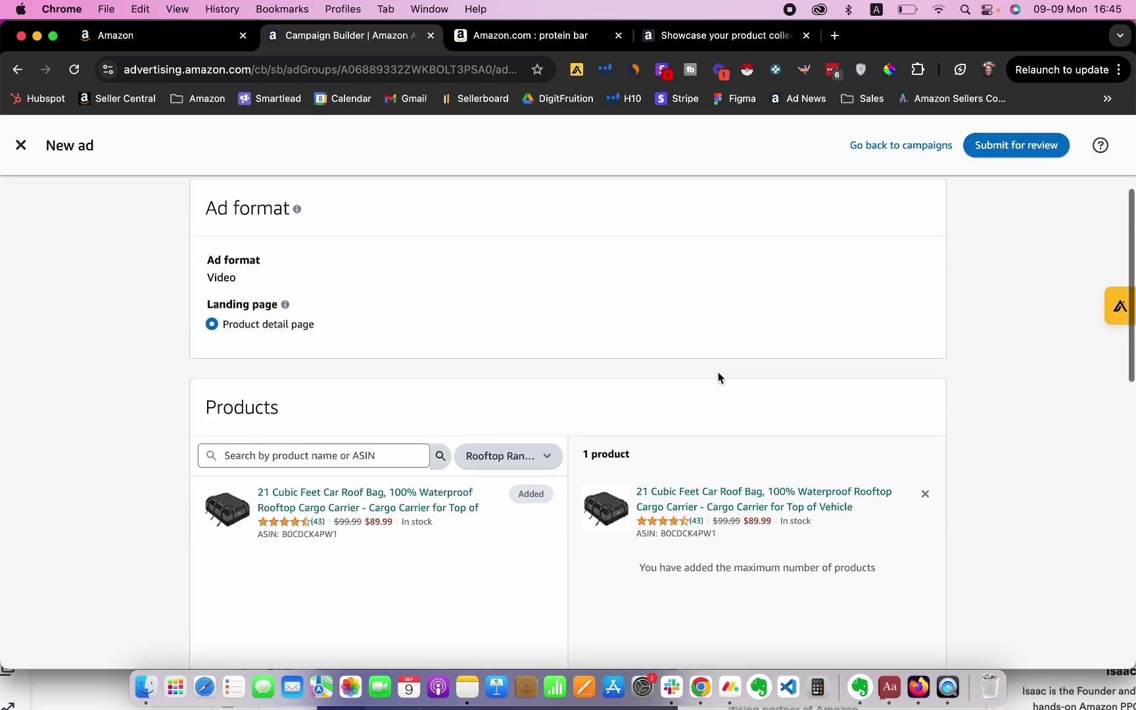
pyautogui.scroll(3, 719, 378)
pyautogui.scroll(-15, 718, 377)
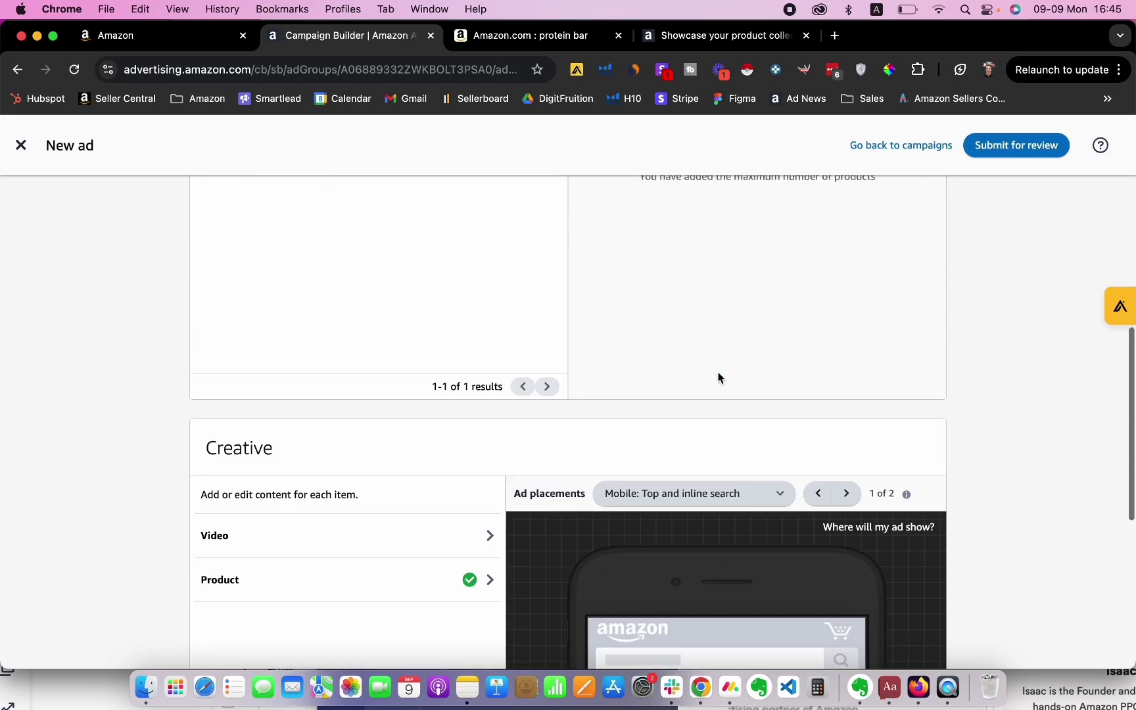
pyautogui.scroll(-7, 263, 484)
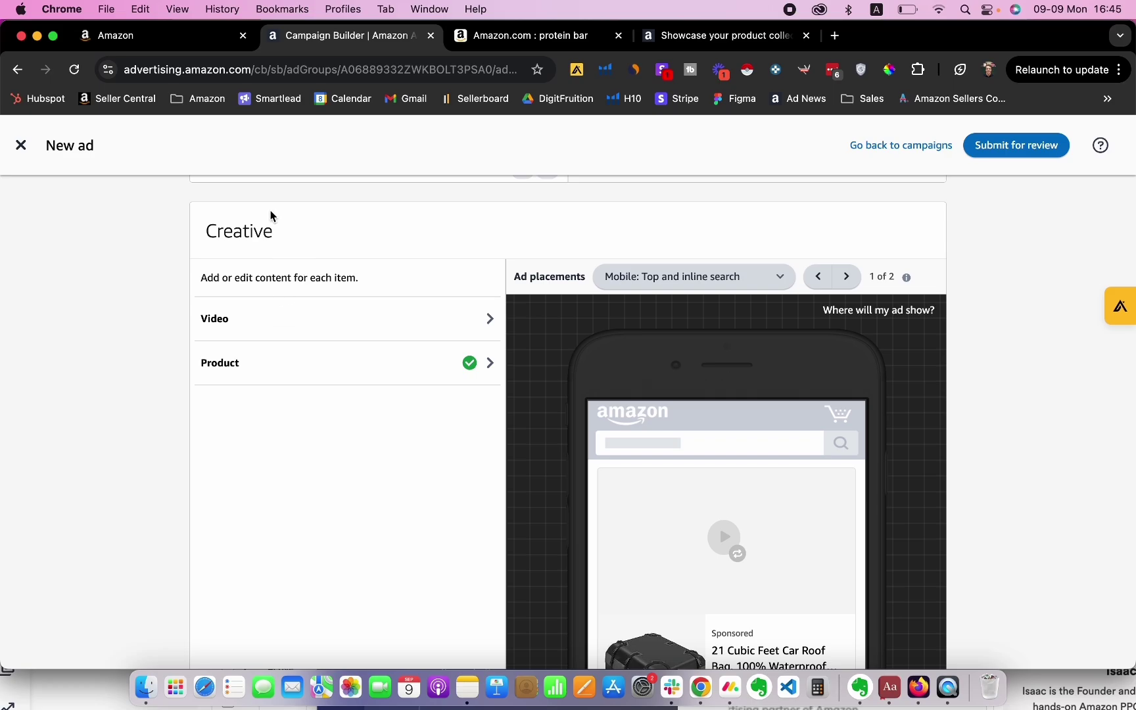
pyautogui.scroll(-3, 469, 320)
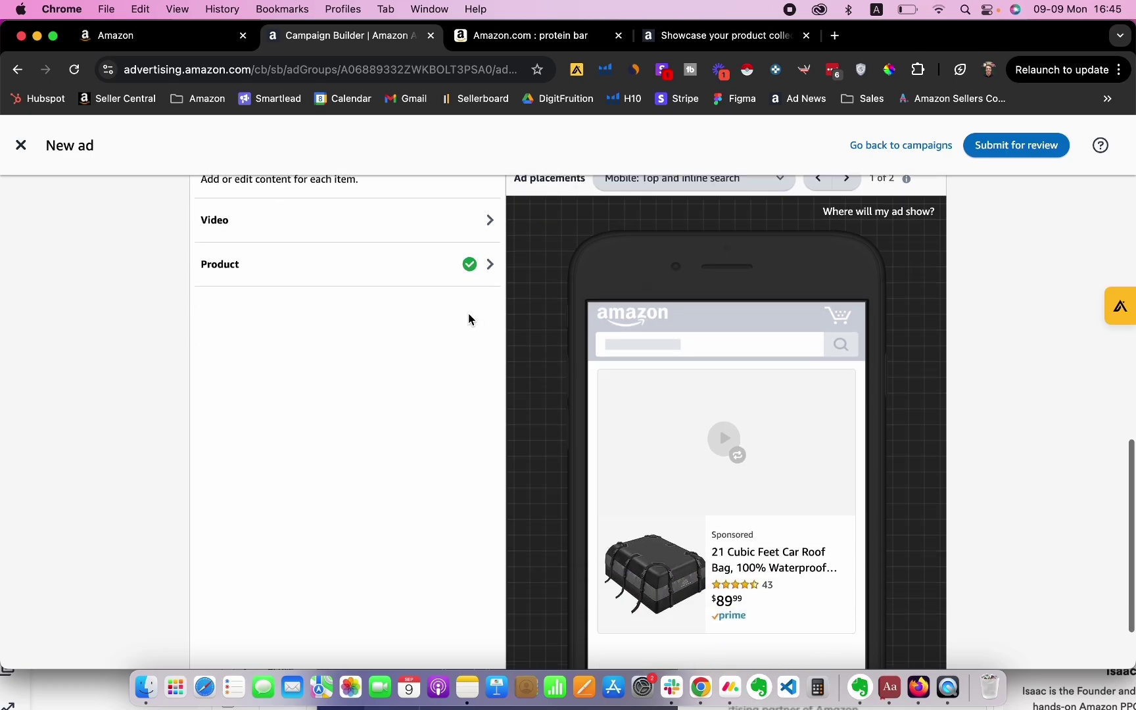
pyautogui.scroll(5, 452, 332)
pyautogui.scroll(15, 449, 332)
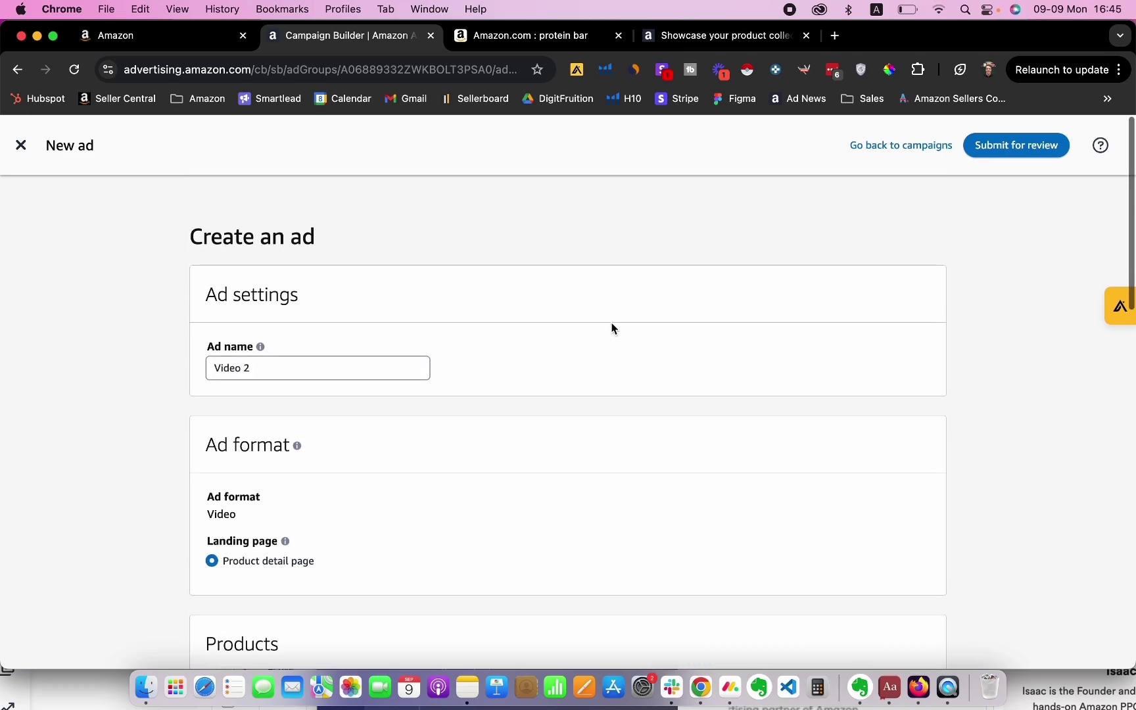